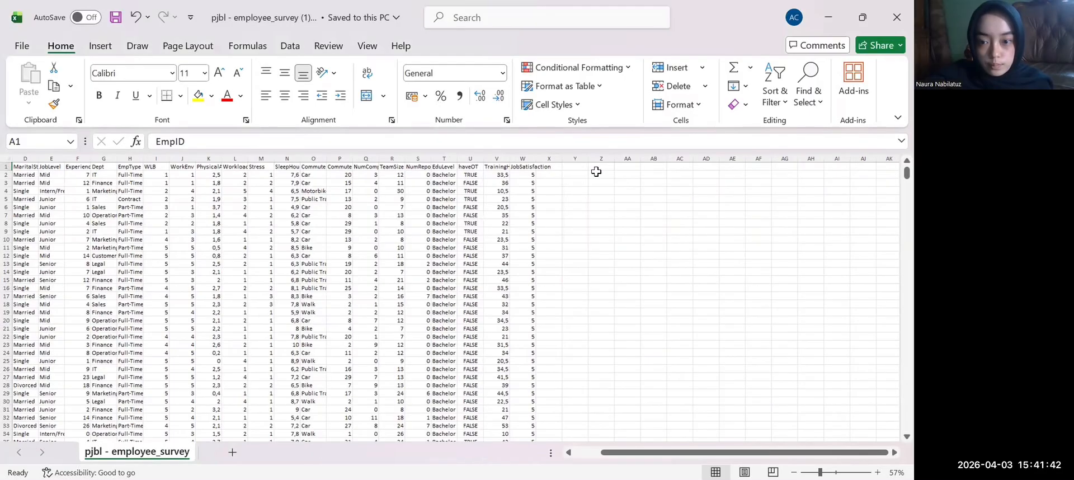
Start a COUNTIFS formula in cell Z1 with the Dept column G:G as the first range and "legal" as its criterion
{"action": "left_click", "coordinate": [594, 167]}
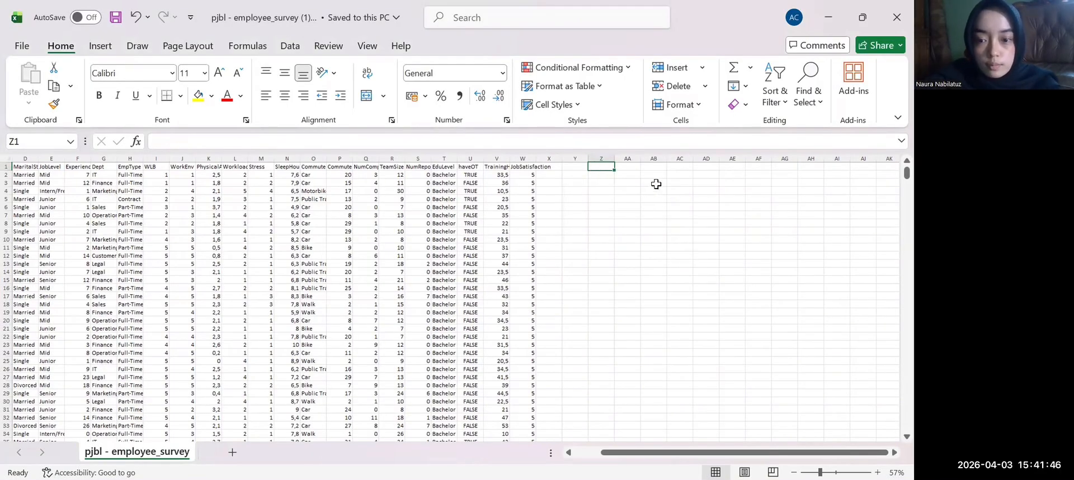
{"action": "type", "text": "=c"}
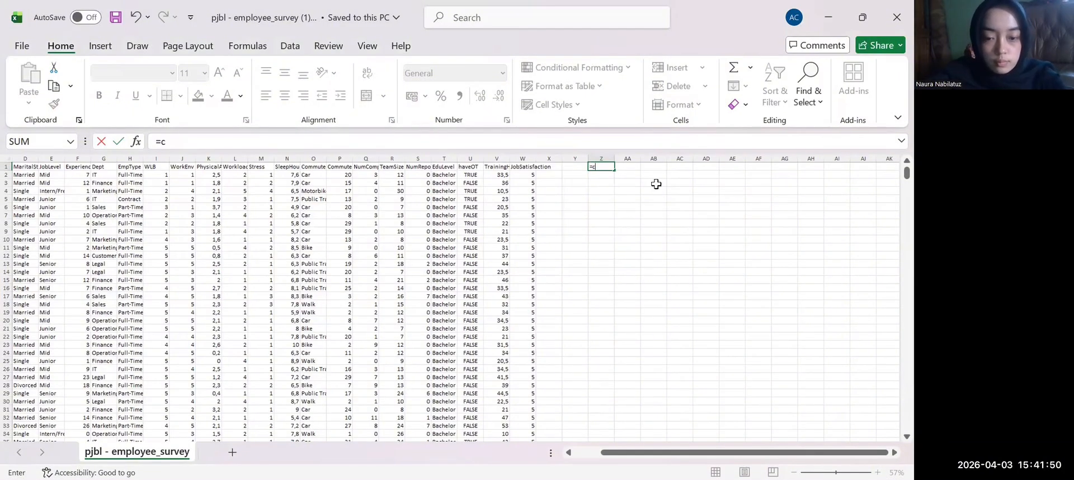
{"action": "type", "text": "ountifs"}
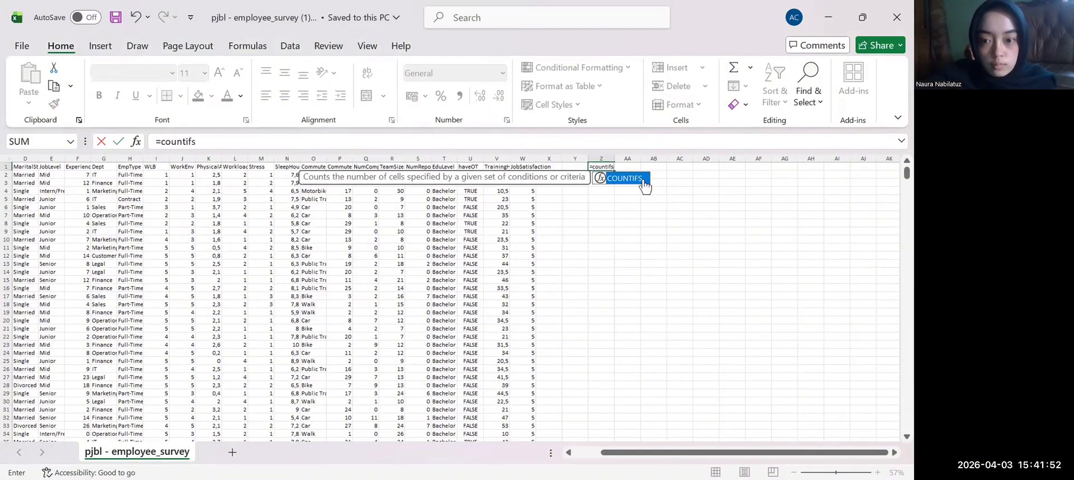
{"action": "double_click", "coordinate": [645, 185]}
{"action": "scroll", "coordinate": [229, 182], "scroll_direction": "left", "scroll_amount": 4}
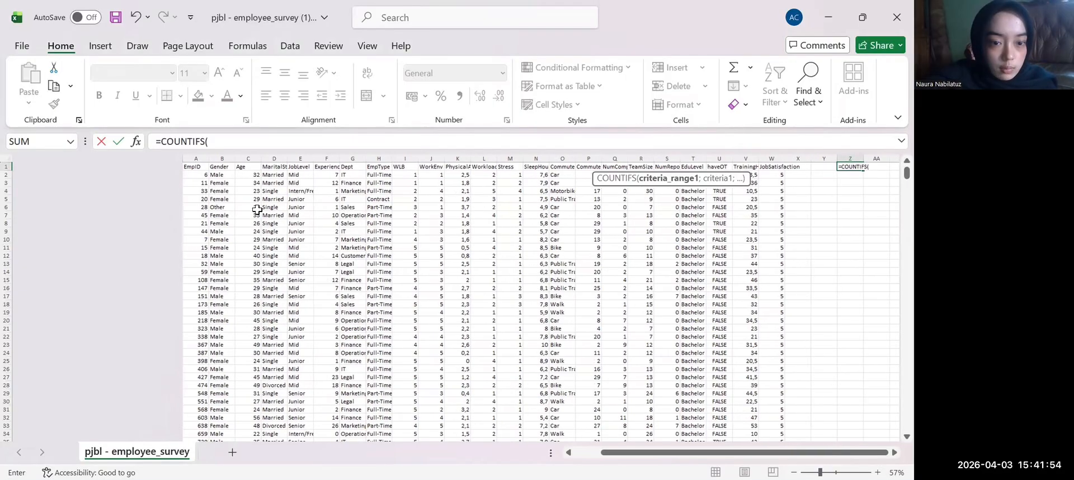
{"action": "left_click", "coordinate": [181, 159]}
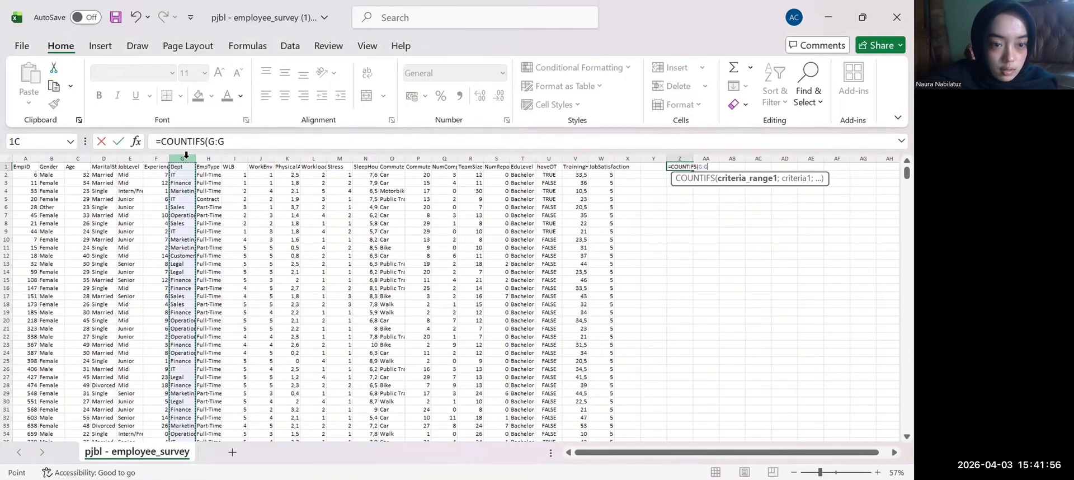
{"action": "scroll", "coordinate": [541, 226], "scroll_direction": "right", "scroll_amount": 4}
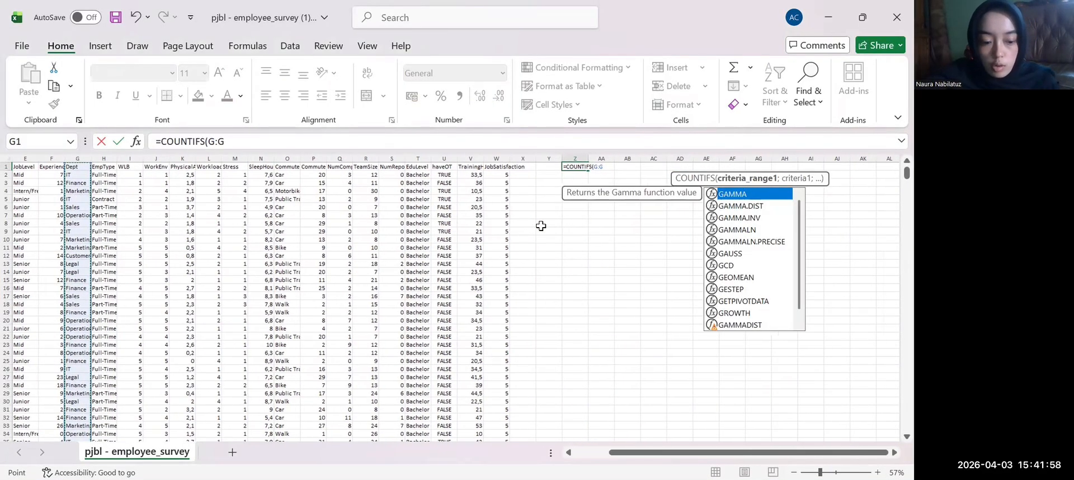
{"action": "type", "text": "; \"leg"}
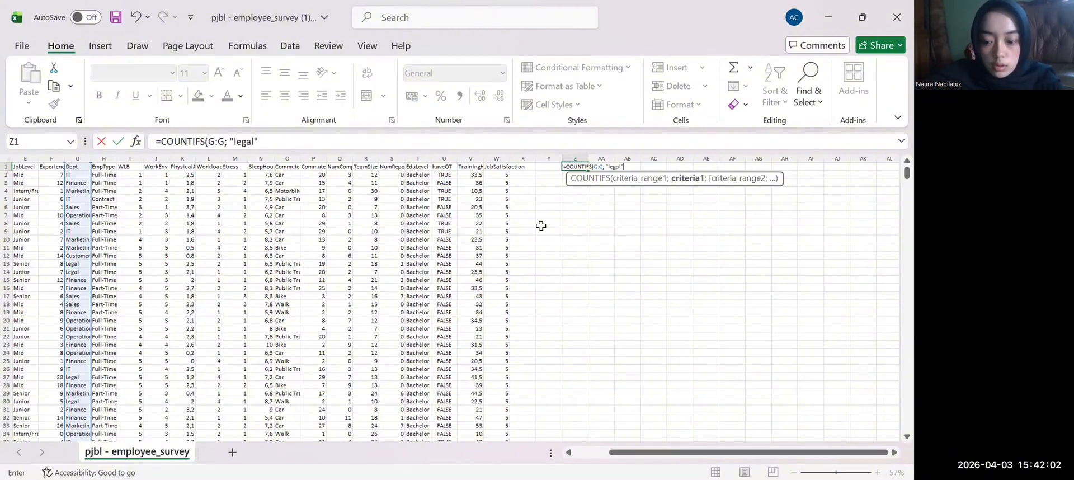
{"action": "type", "text": "al\""}
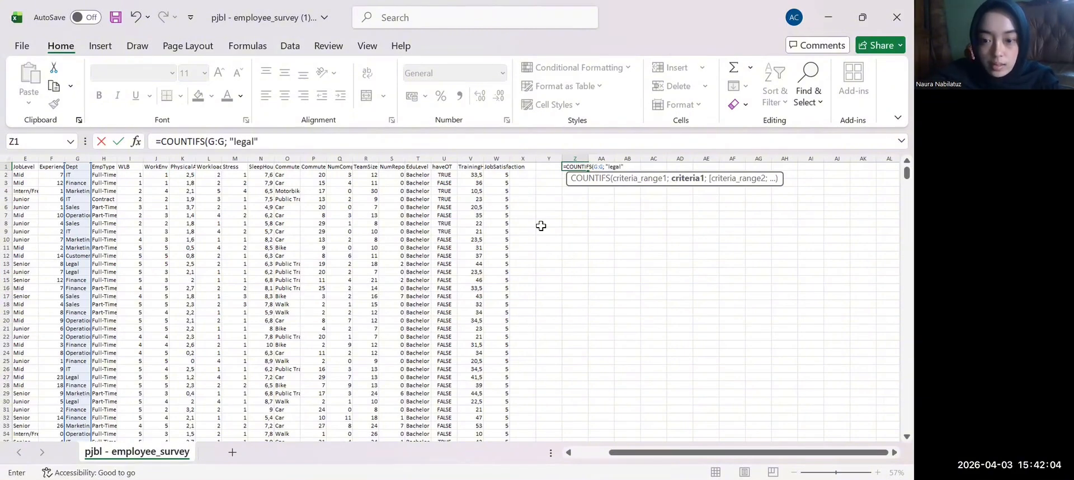
Add the Stress column M:M to the COUNTIFS formula as the second range with the criterion "1"
{"action": "type", "text": ";"}
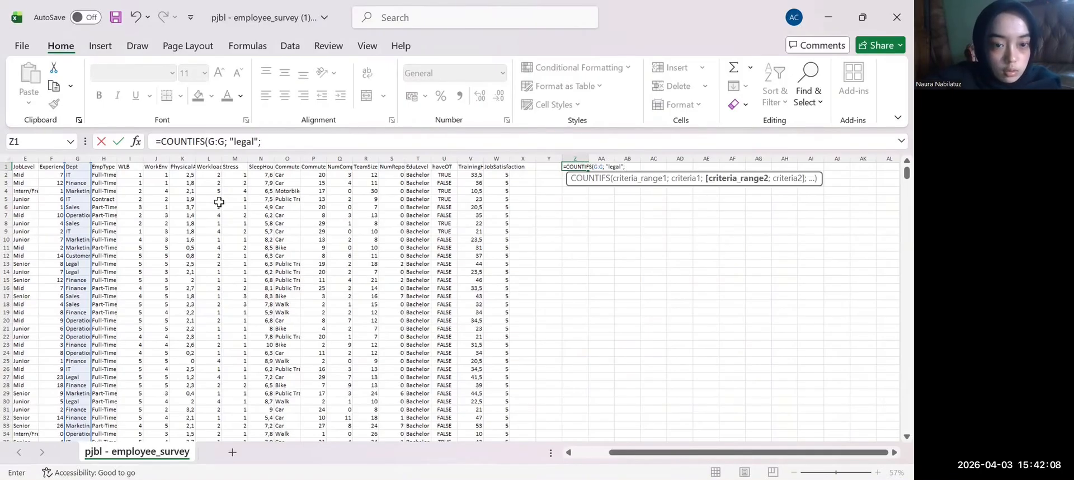
{"action": "scroll", "coordinate": [219, 202], "scroll_direction": "left", "scroll_amount": 1}
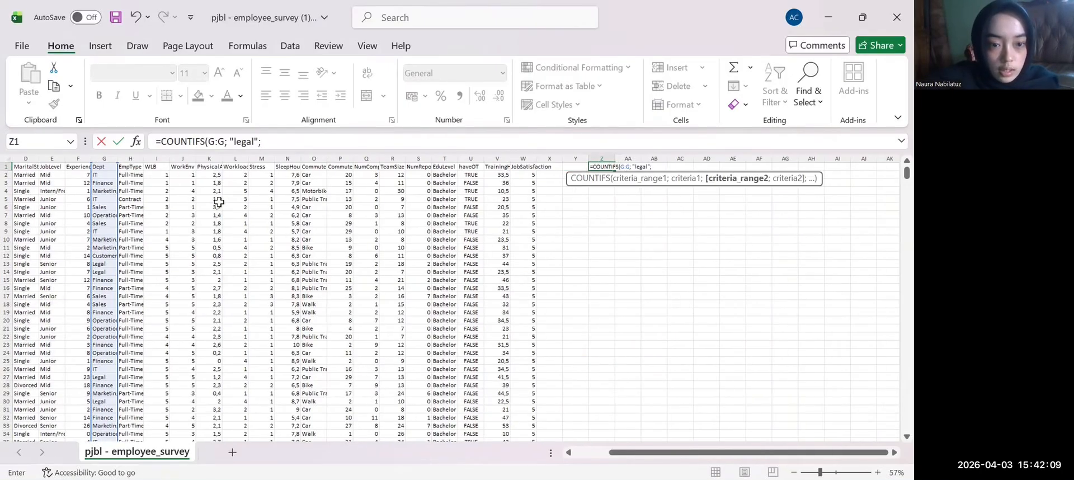
{"action": "left_click", "coordinate": [264, 157]}
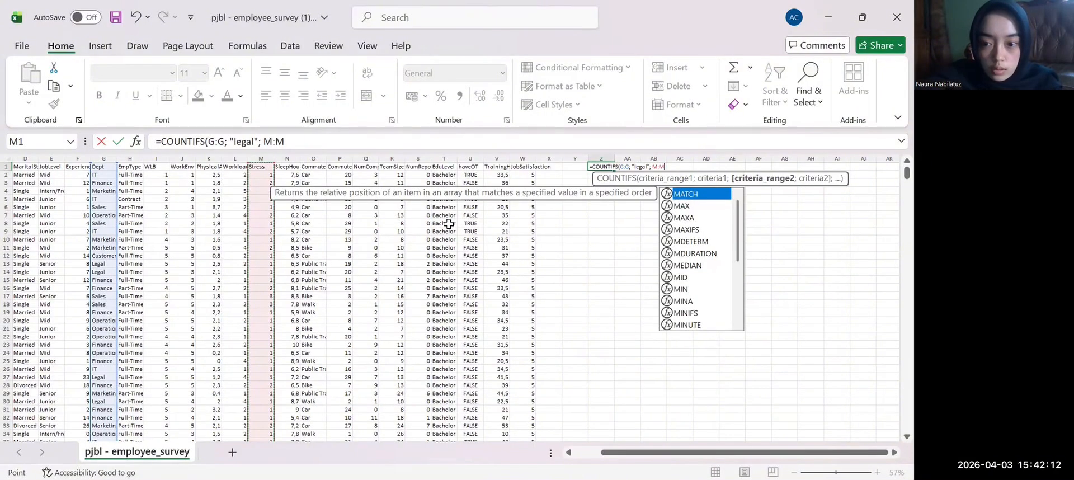
{"action": "type", "text": "; '1"}
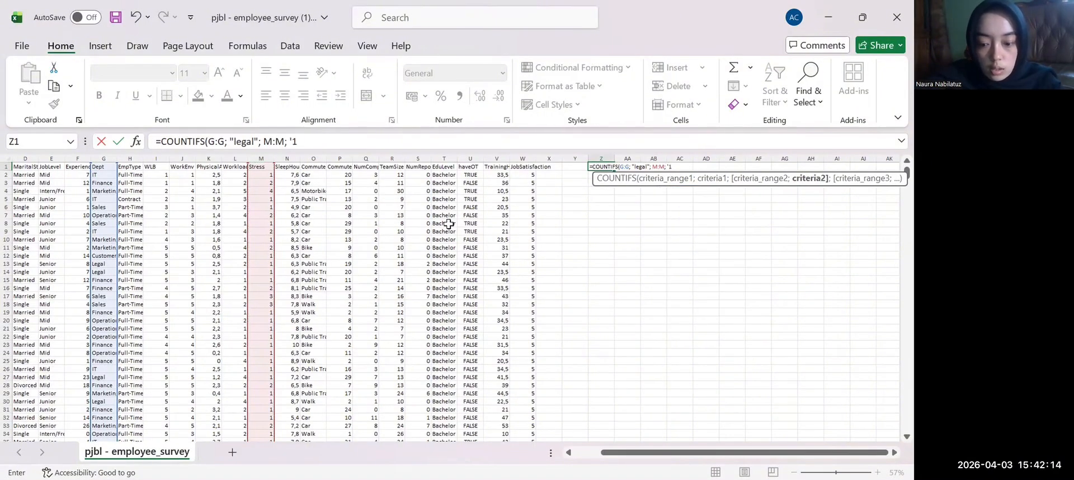
{"action": "type", "text": "'"}
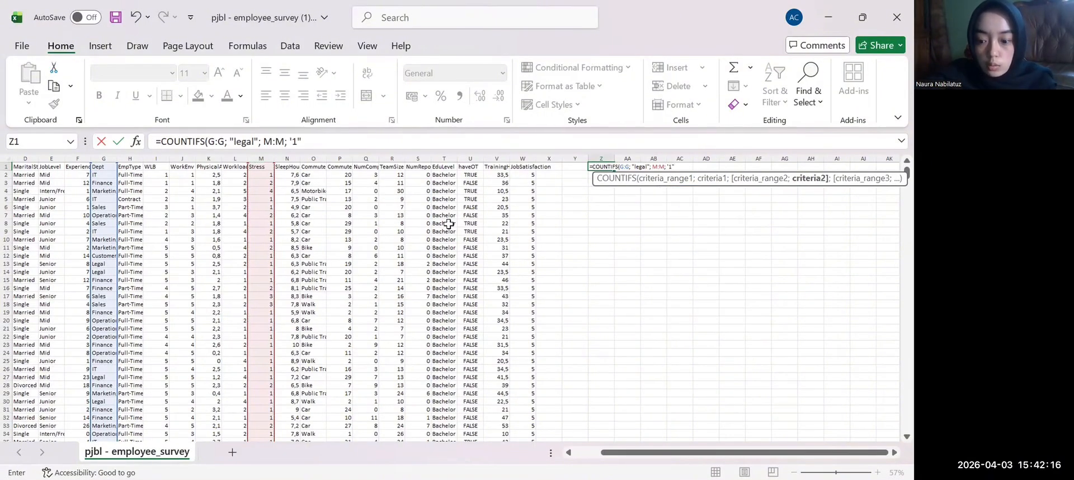
{"action": "key", "text": "BackSpace"}
{"action": "key", "text": "BackSpace"}
{"action": "type", "text": "\""}
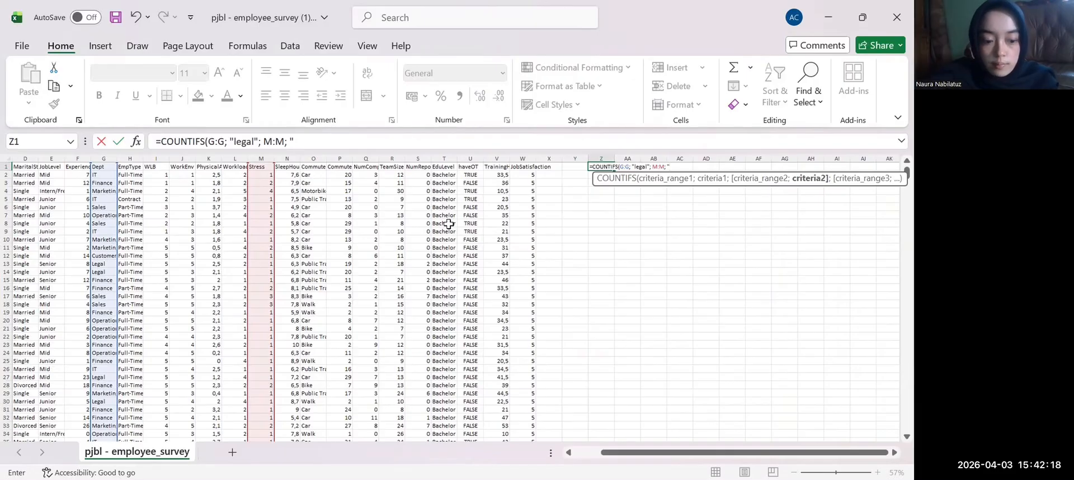
{"action": "type", "text": "1\""}
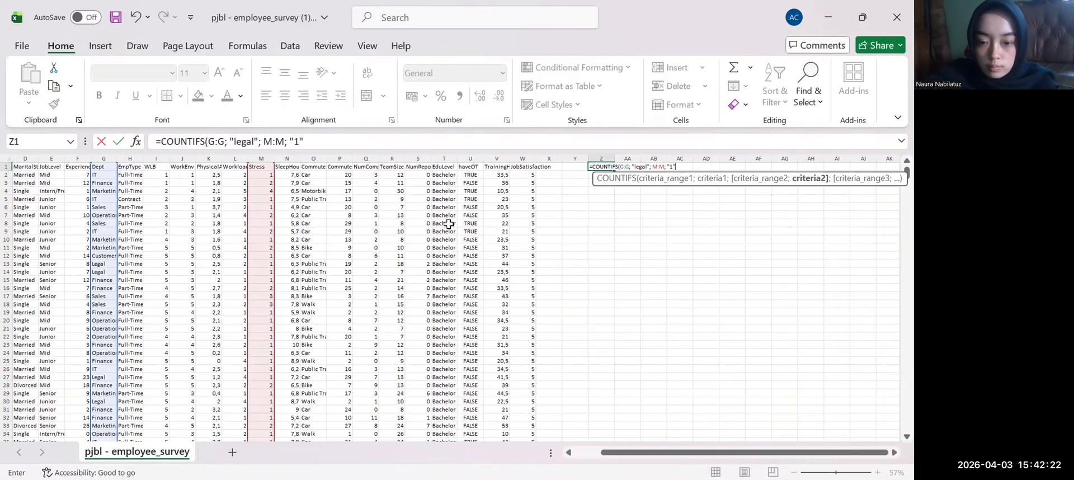
Add the JobSatisfaction column W:W with the criterion "5" as the third condition and complete the COUNTIFS formula
{"action": "type", "text": ";"}
{"action": "left_click", "coordinate": [516, 158]}
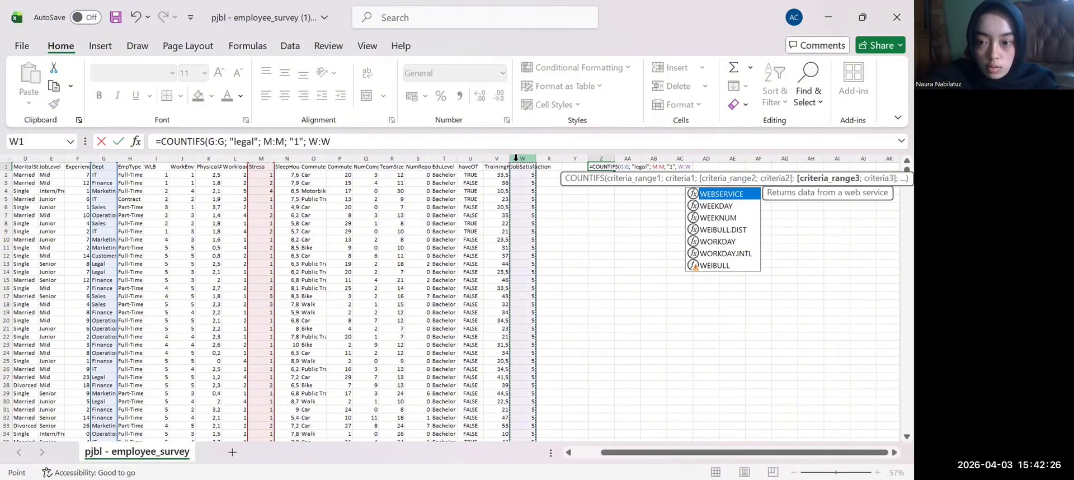
{"action": "type", "text": "; \"5"}
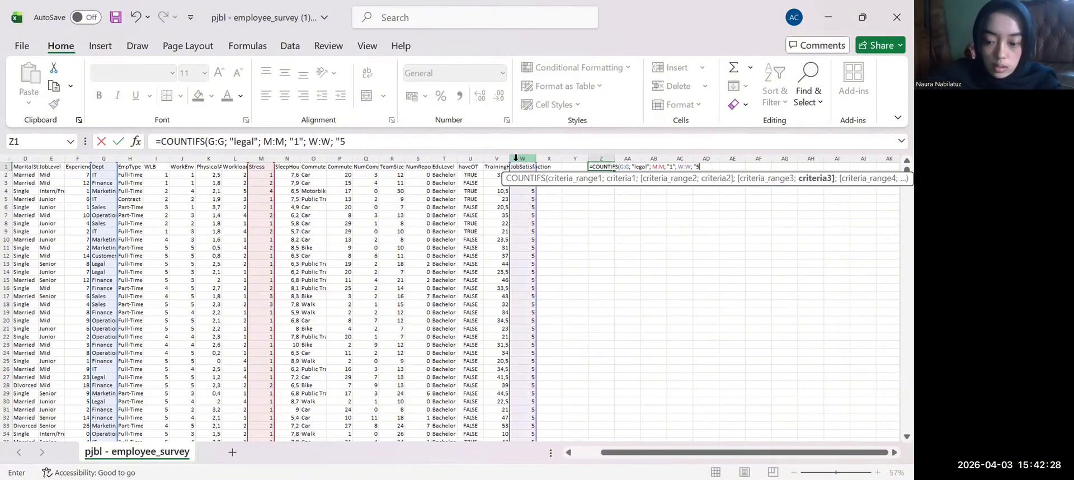
{"action": "type", "text": "\""}
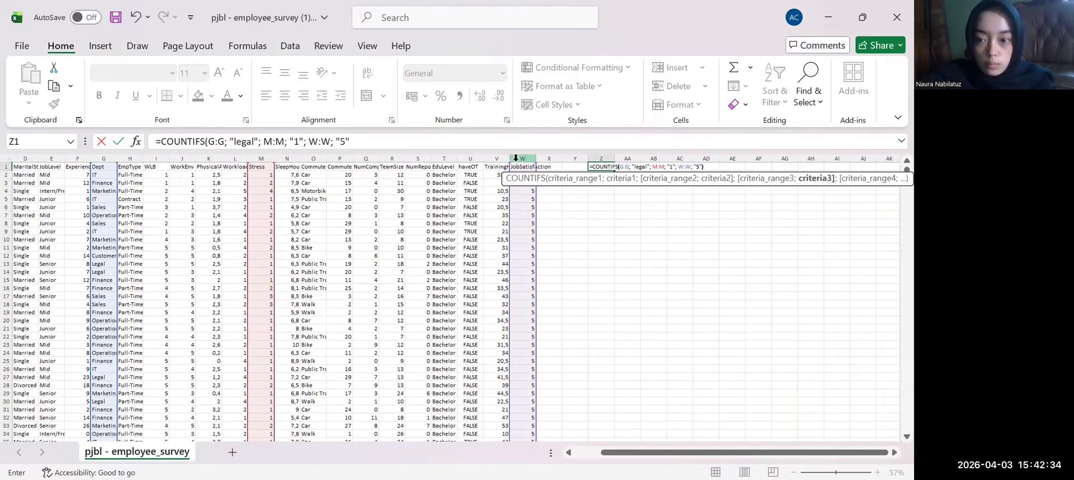
{"action": "type", "text": ")"}
{"action": "key", "text": "Return"}
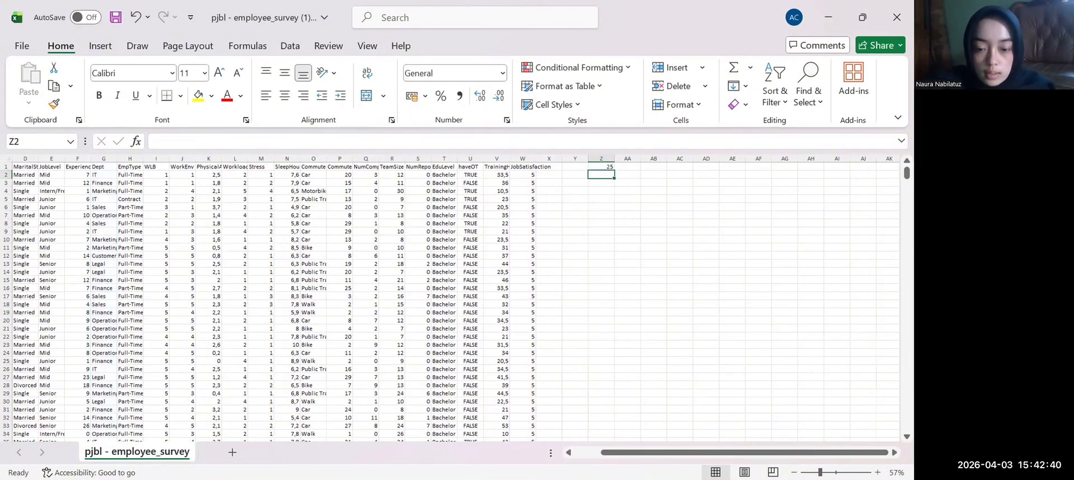
Start an AVERAGEIF formula in cell Z2 using the marital status column D:D as the range
{"action": "key", "text": "alt+Tab"}
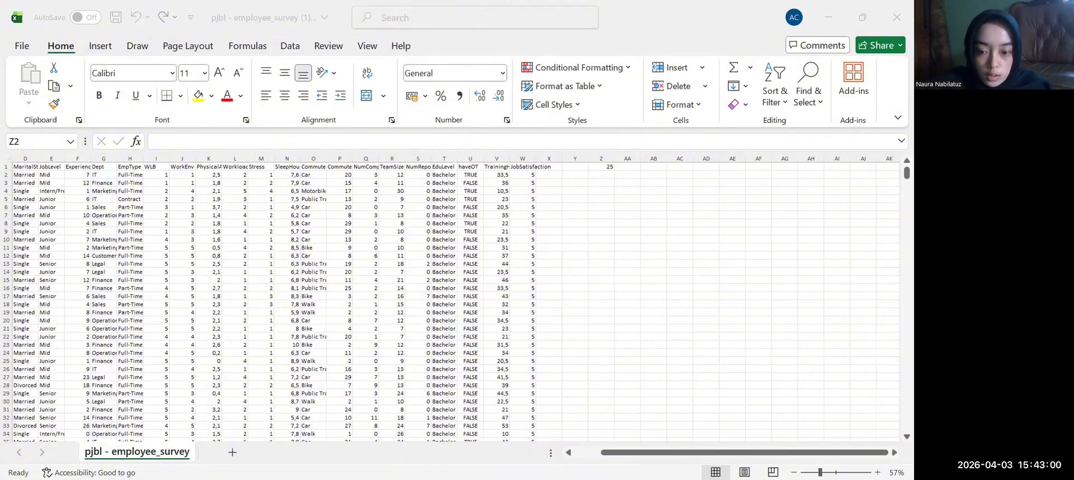
{"action": "left_click", "coordinate": [602, 203]}
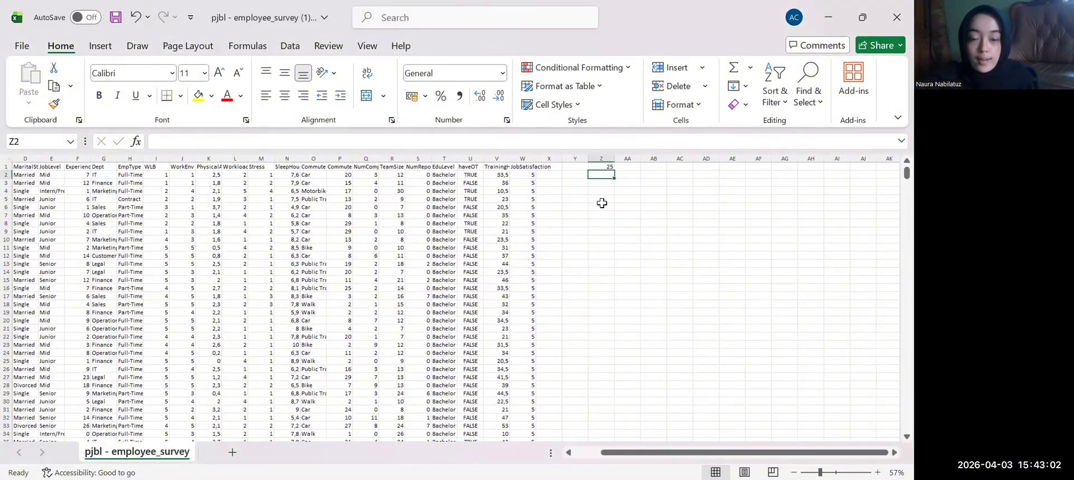
{"action": "type", "text": "="}
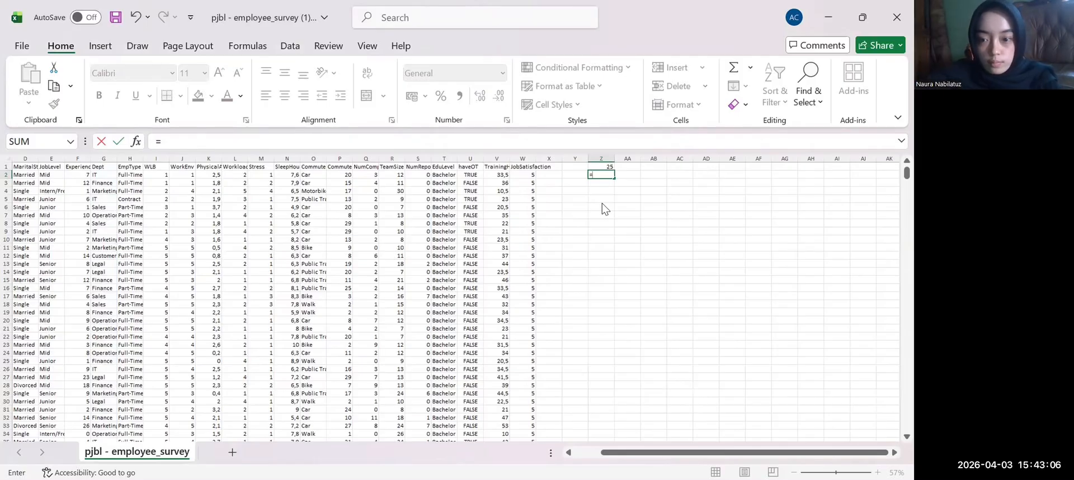
{"action": "type", "text": "avera"}
{"action": "double_click", "coordinate": [642, 210]}
{"action": "scroll", "coordinate": [413, 223], "scroll_direction": "left", "scroll_amount": 3}
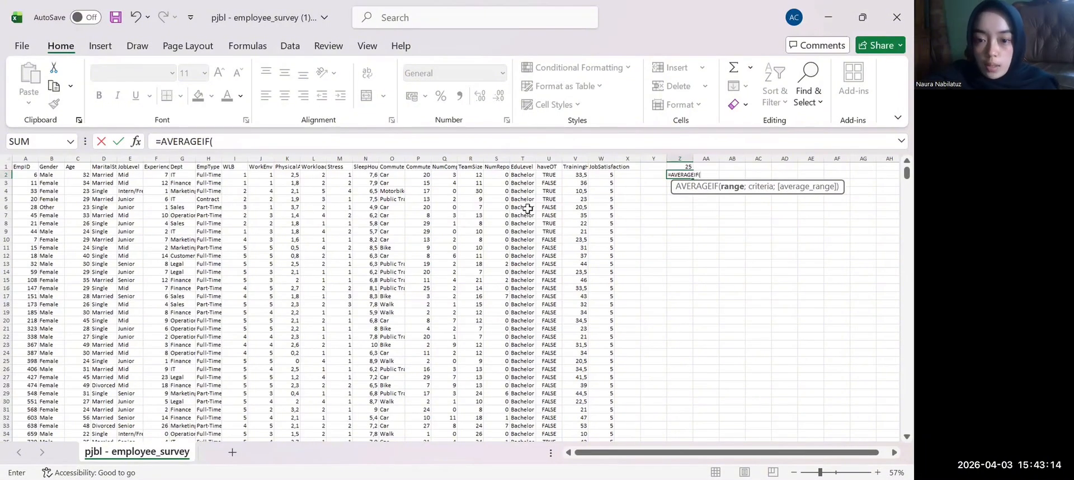
{"action": "scroll", "coordinate": [650, 242], "scroll_direction": "right", "scroll_amount": 3}
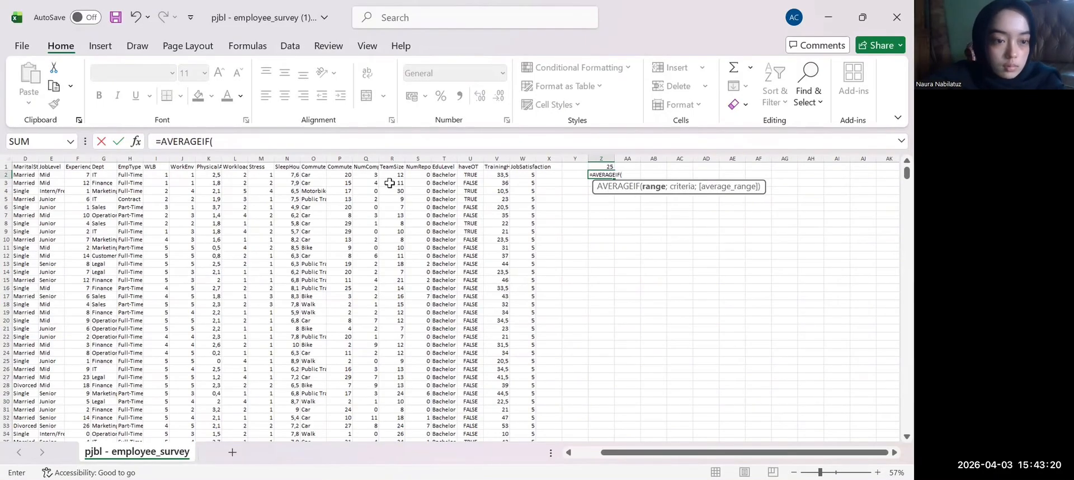
{"action": "scroll", "coordinate": [110, 162], "scroll_direction": "left", "scroll_amount": 3}
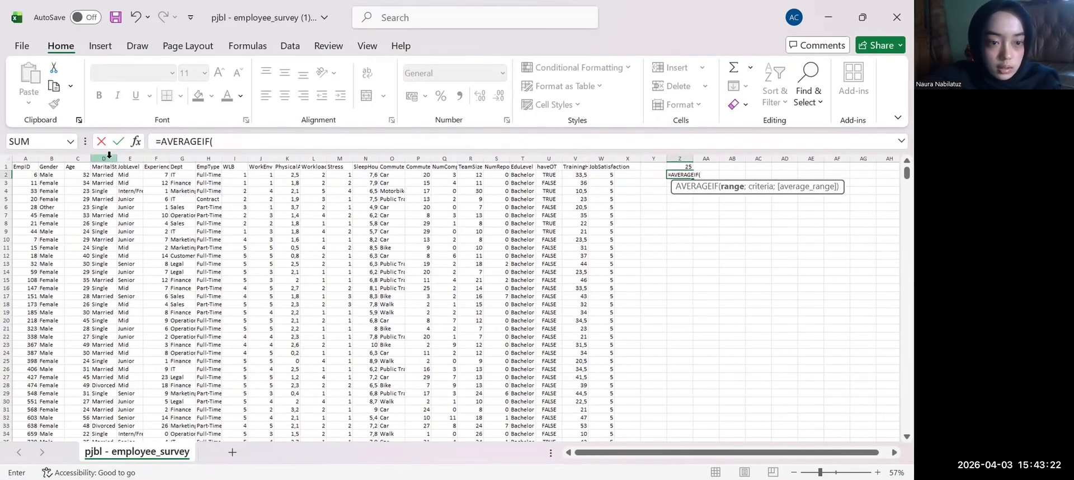
{"action": "left_click", "coordinate": [109, 157]}
{"action": "scroll", "coordinate": [480, 318], "scroll_direction": "right", "scroll_amount": 3}
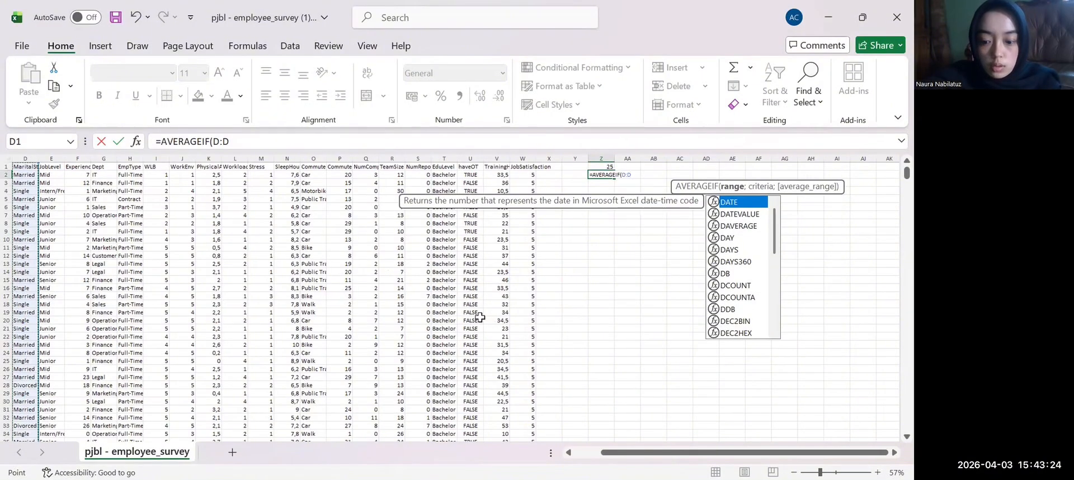
Set the AVERAGEIF criterion to "married", enclosed in double quotation marks
{"action": "type", "text": "; '"}
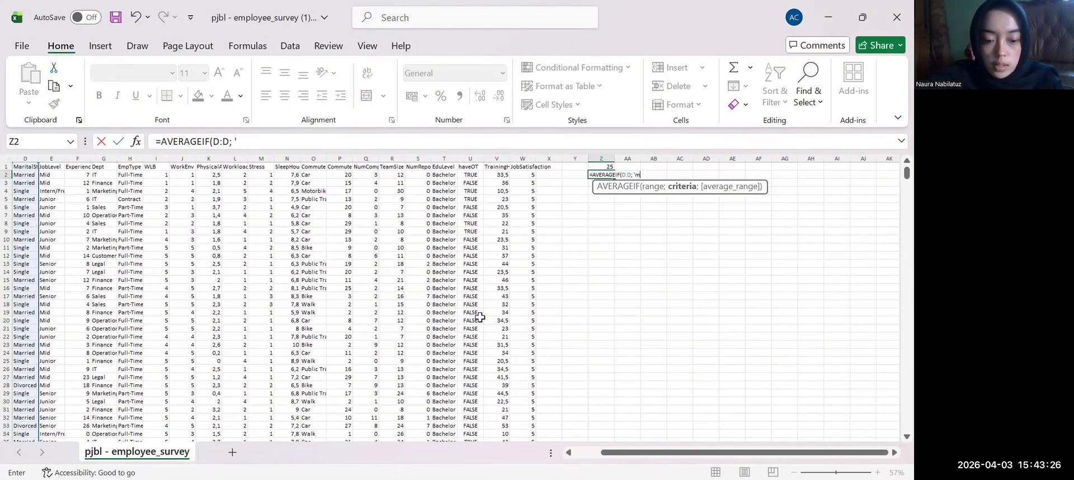
{"action": "type", "text": "married'"}
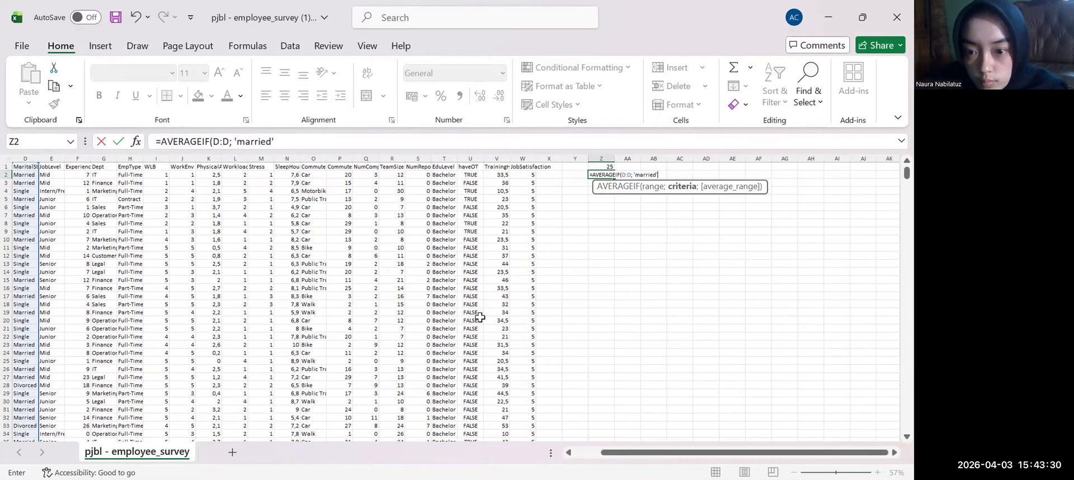
{"action": "key", "text": "BackSpace"}
{"action": "key", "text": "BackSpace"}
{"action": "key", "text": "BackSpace"}
{"action": "key", "text": "BackSpace"}
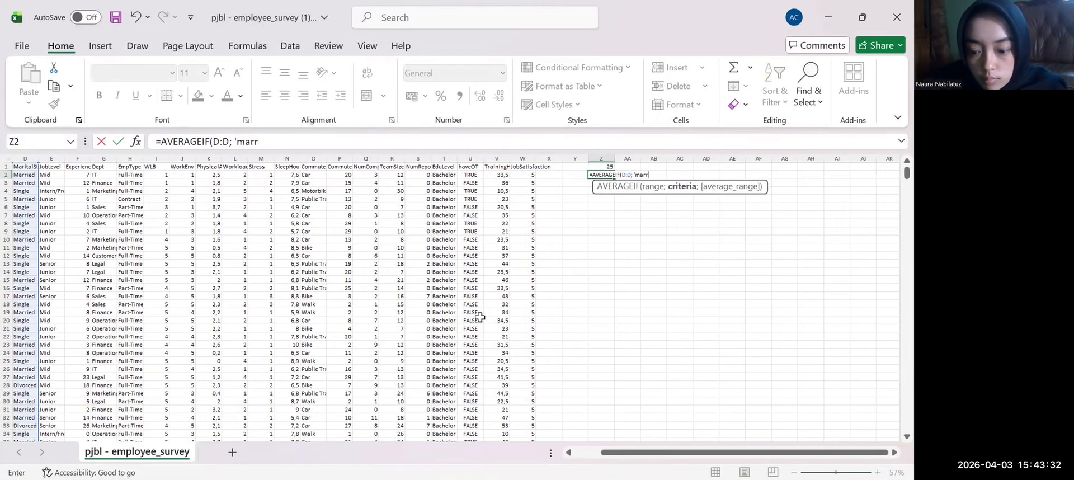
{"action": "key", "text": "BackSpace"}
{"action": "key", "text": "BackSpace"}
{"action": "key", "text": "BackSpace"}
{"action": "key", "text": "BackSpace"}
{"action": "key", "text": "BackSpace"}
{"action": "type", "text": "\"married"}
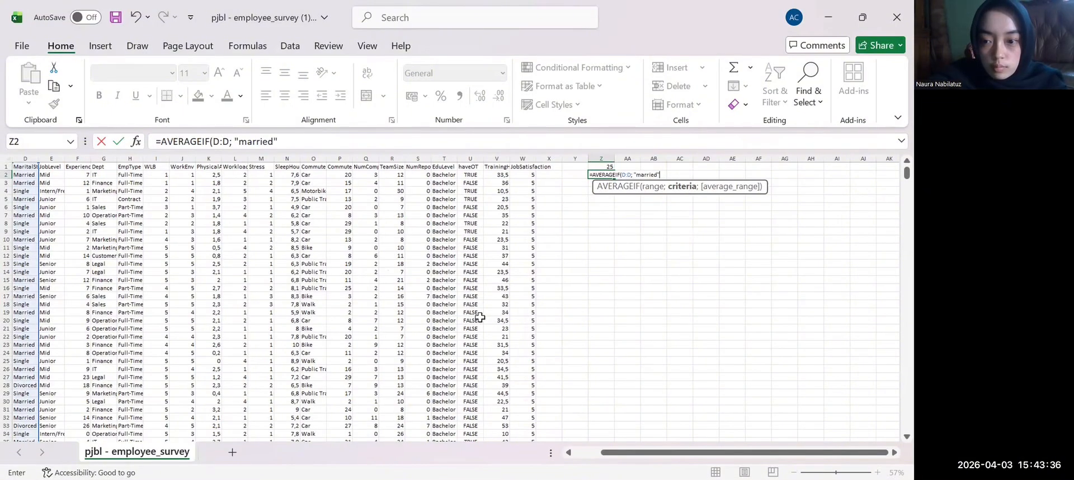
{"action": "type", "text": "\""}
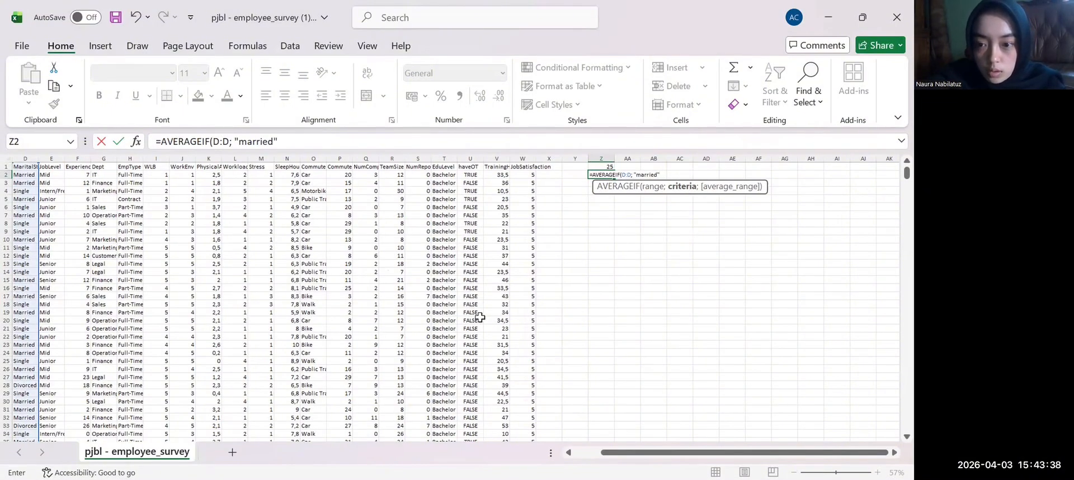
Use the Experience column F:F as the average range and complete the AVERAGEIF formula
{"action": "type", "text": ";"}
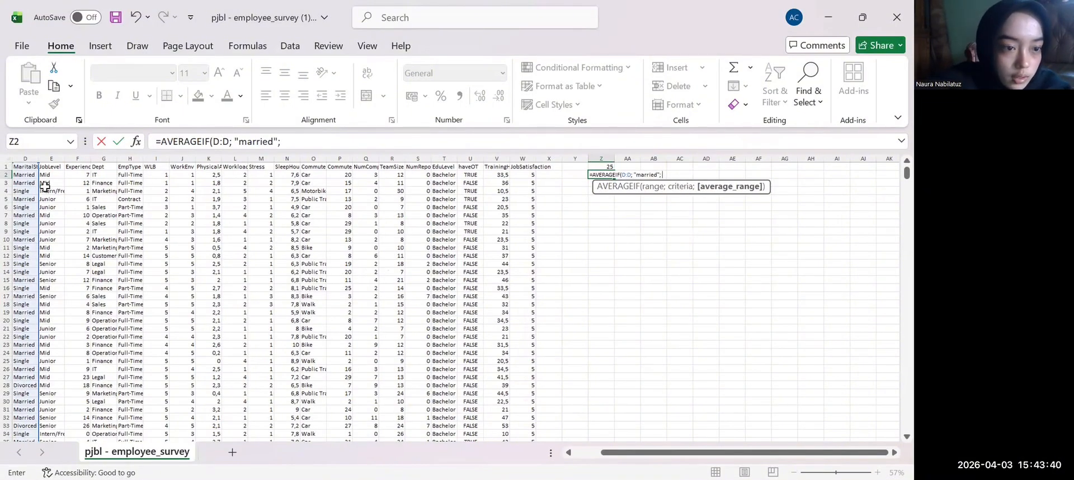
{"action": "left_click", "coordinate": [75, 159]}
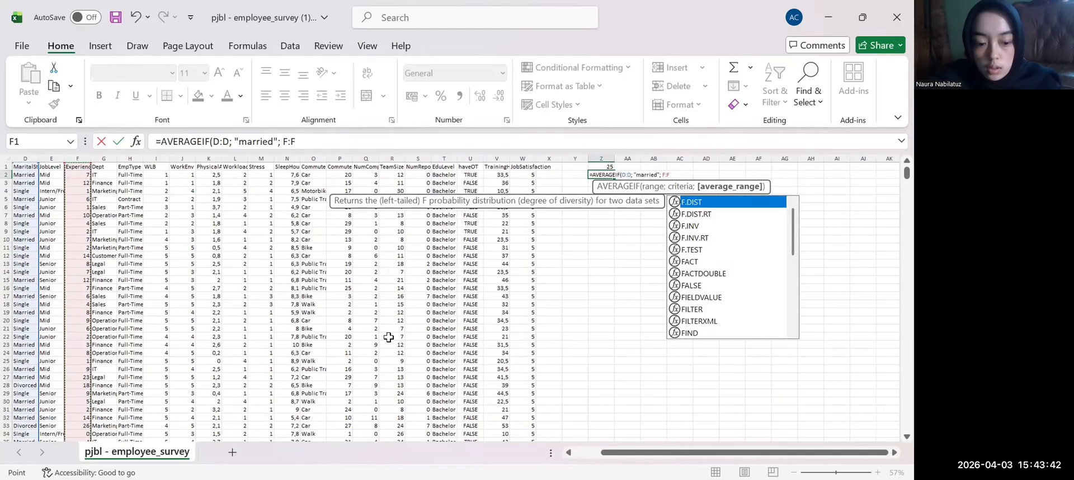
{"action": "key", "text": "Return"}
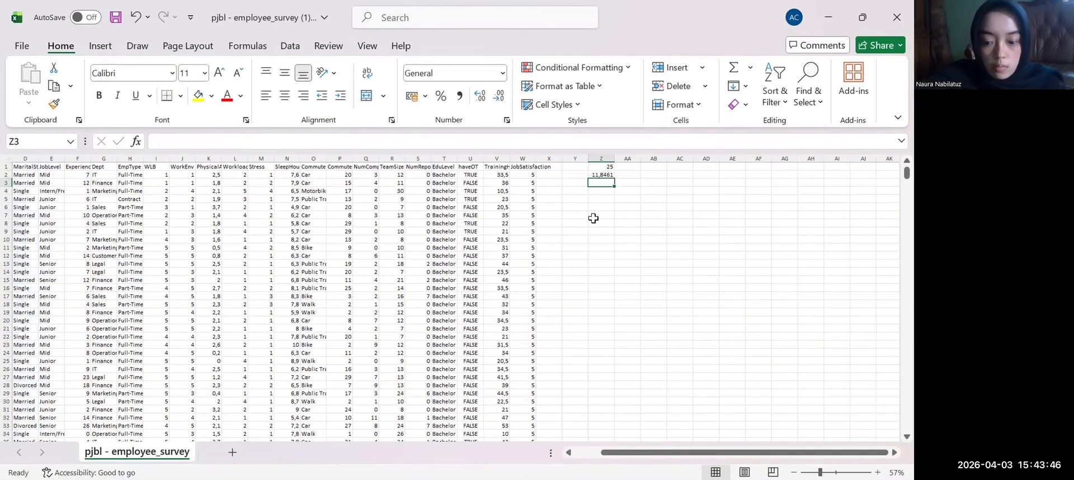
Start an AVERAGEIF formula in cell Z3 with the marital status column D:D as the range
{"action": "type", "text": "="}
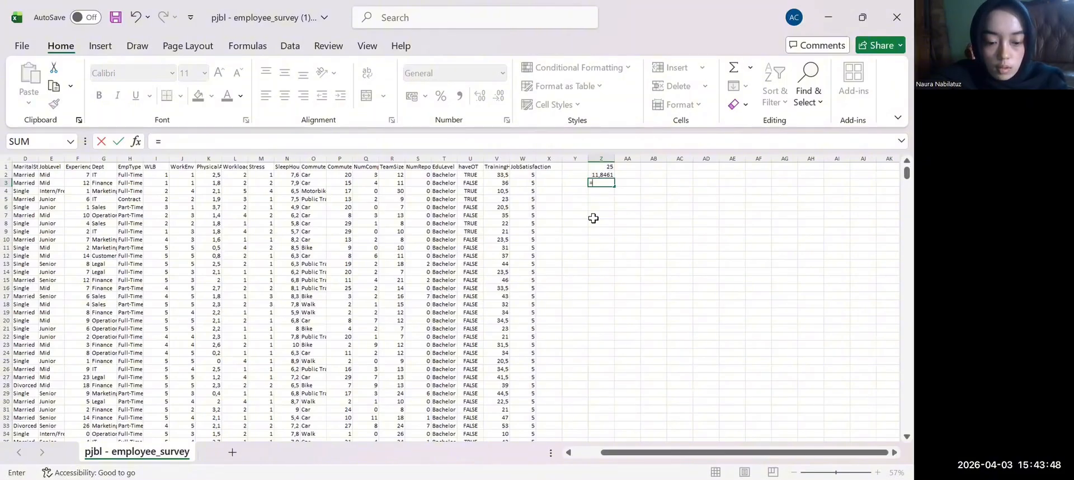
{"action": "type", "text": "average"}
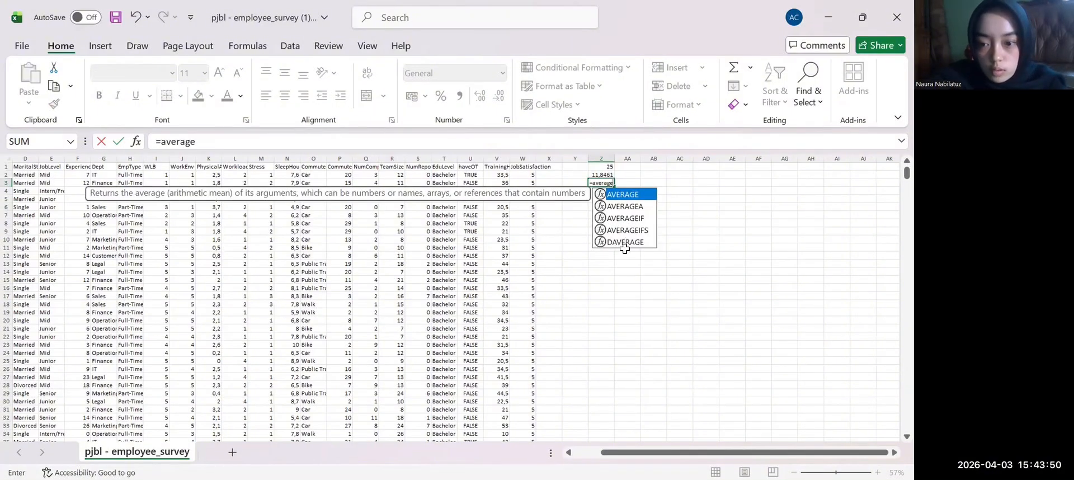
{"action": "left_click", "coordinate": [629, 219]}
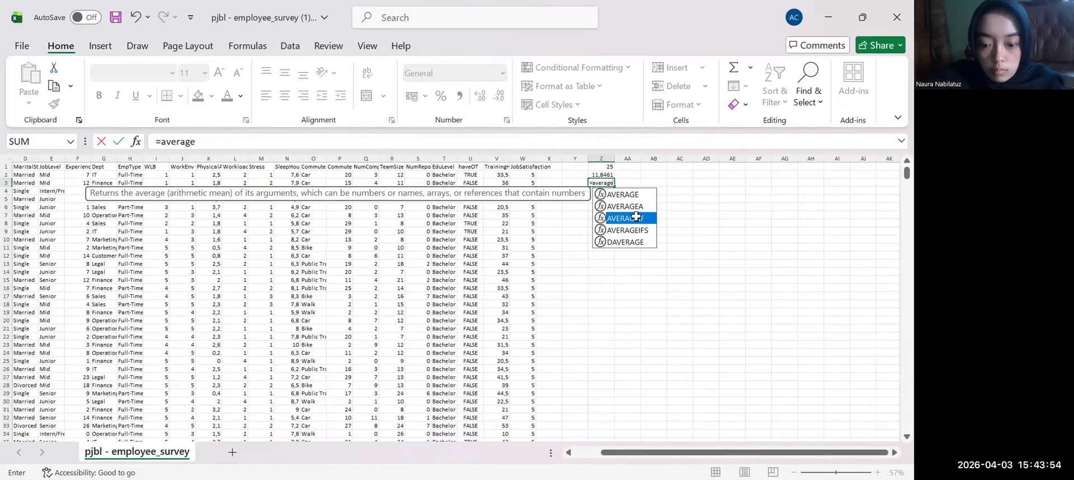
{"action": "double_click", "coordinate": [636, 218]}
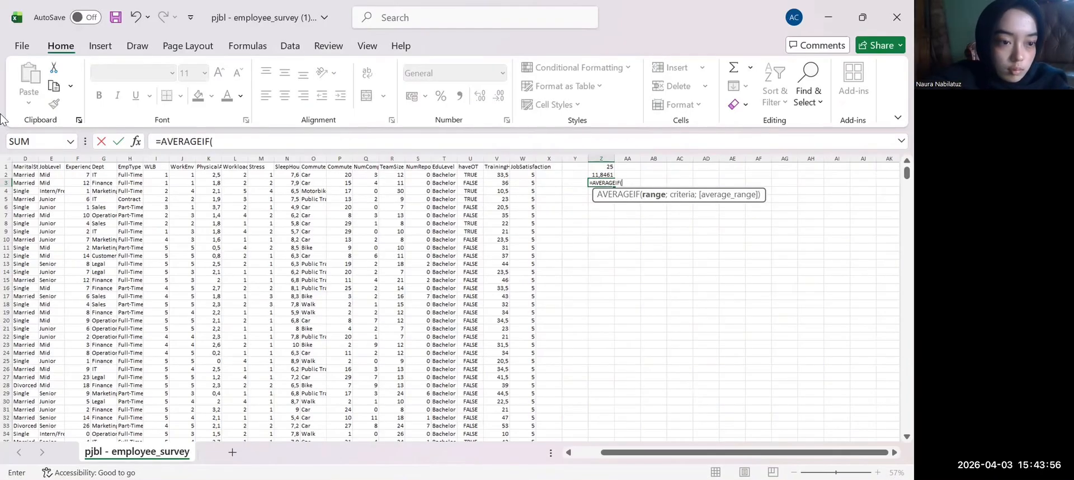
{"action": "left_click", "coordinate": [26, 159]}
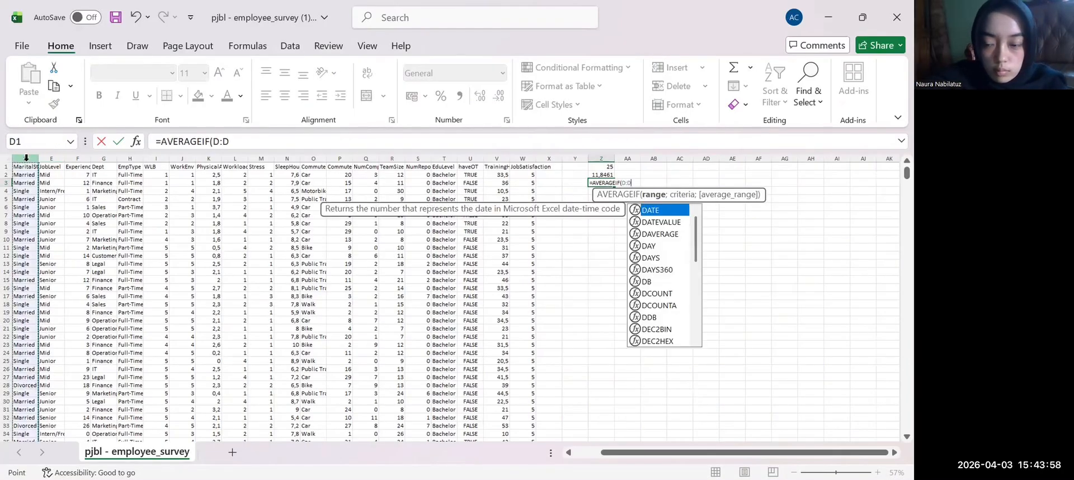
Set the AVERAGEIF criterion to "single", use the Experience column F:F as the average range and complete the formula
{"action": "type", "text": ";"}
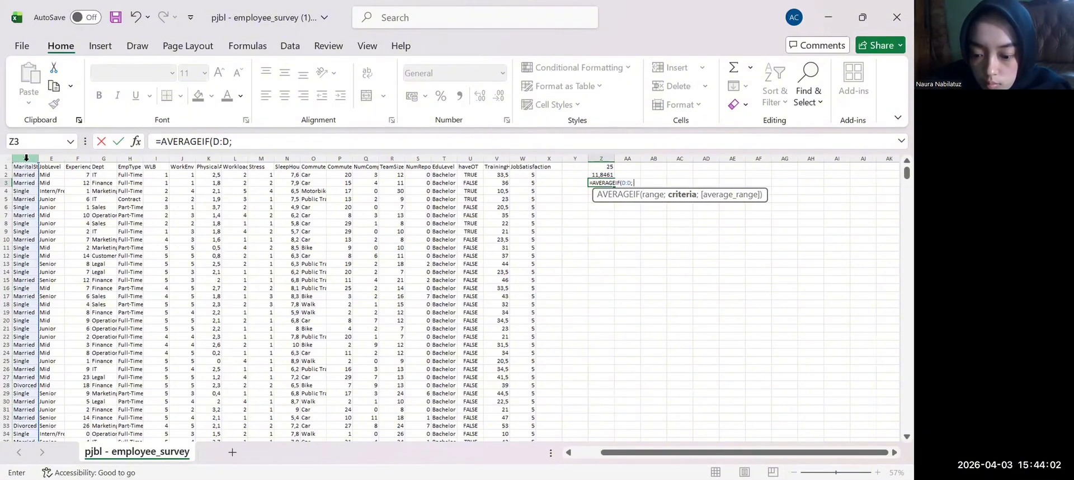
{"action": "type", "text": " \"s"}
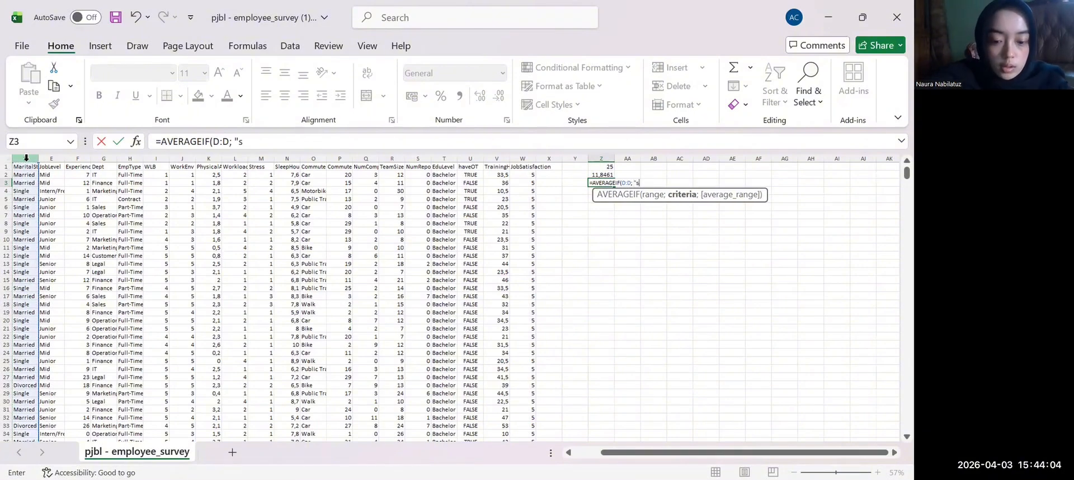
{"action": "type", "text": "ingle"}
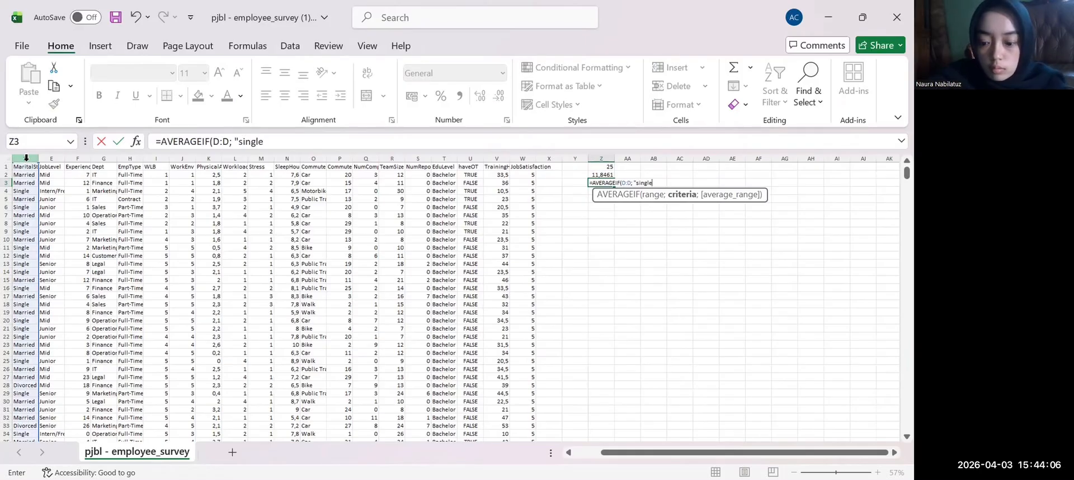
{"action": "type", "text": "\";"}
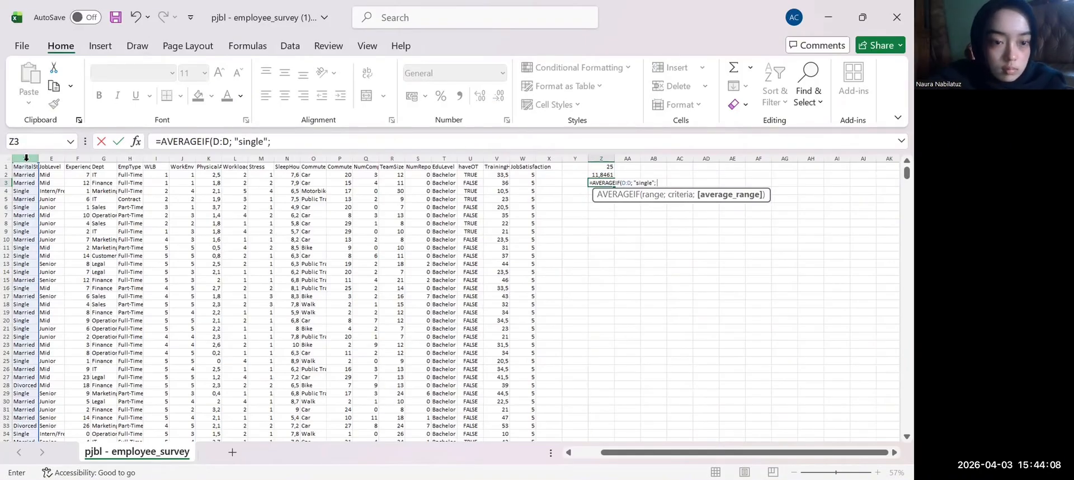
{"action": "left_click", "coordinate": [76, 157]}
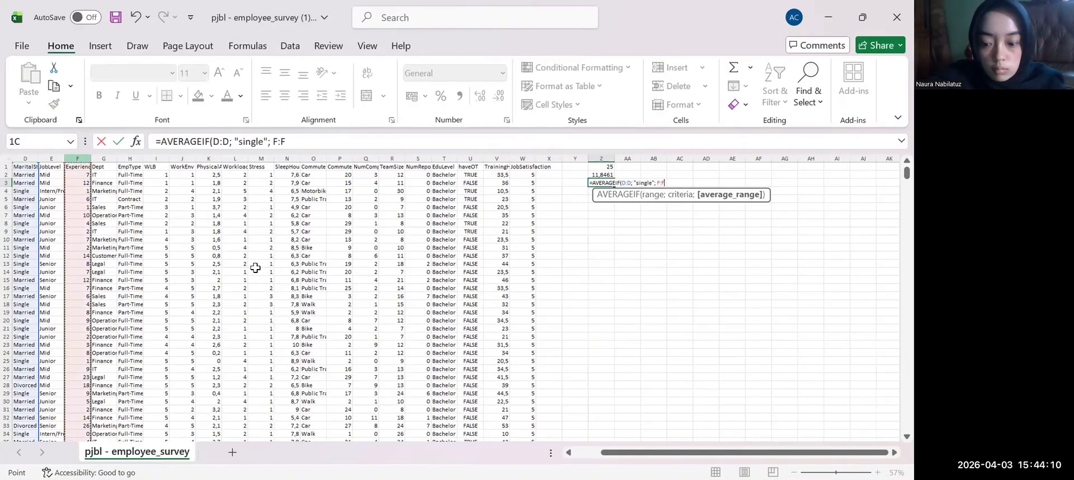
{"action": "key", "text": "Return"}
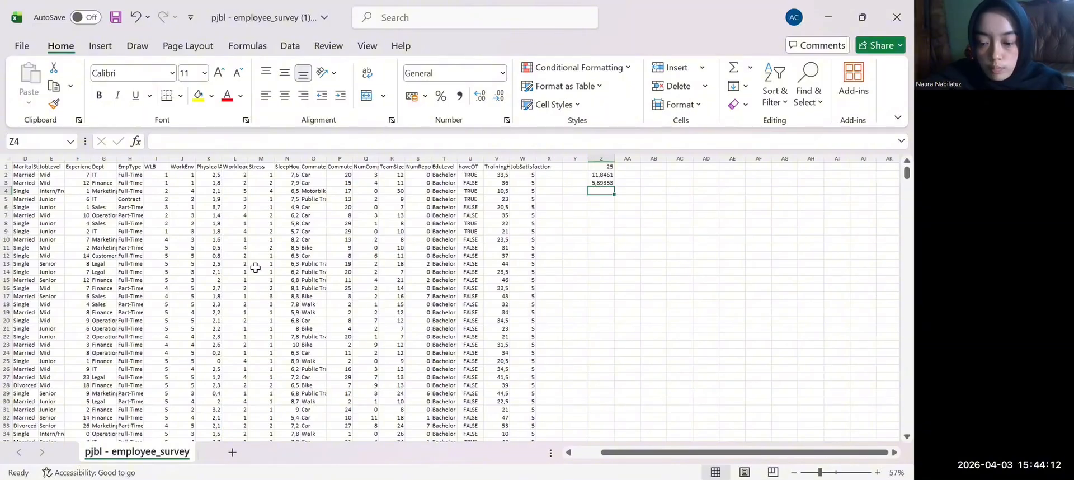
Start an AVERAGEIF formula in cell Z4 with the marital status column D:D as the range
{"action": "type", "text": "="}
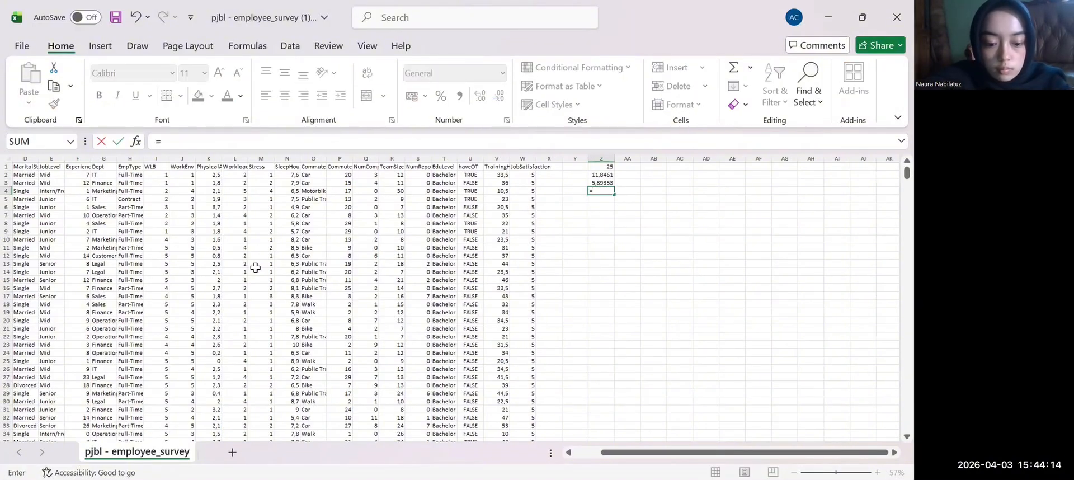
{"action": "type", "text": "averag"}
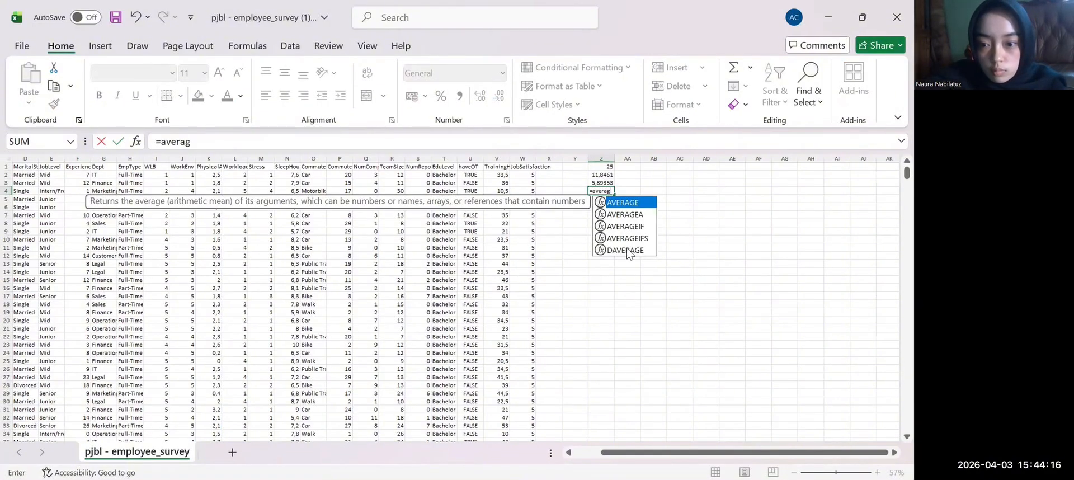
{"action": "left_click", "coordinate": [633, 232]}
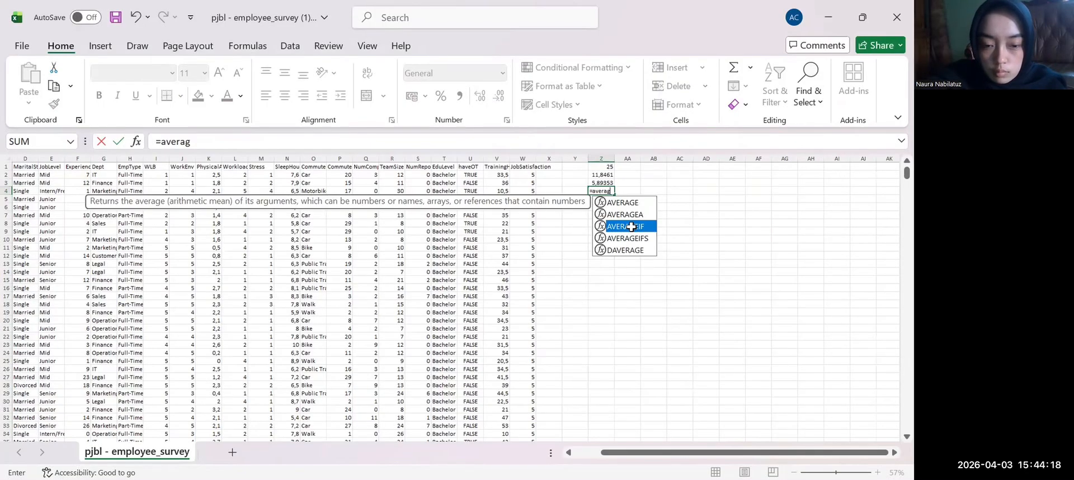
{"action": "double_click", "coordinate": [631, 227]}
{"action": "left_click", "coordinate": [31, 158]}
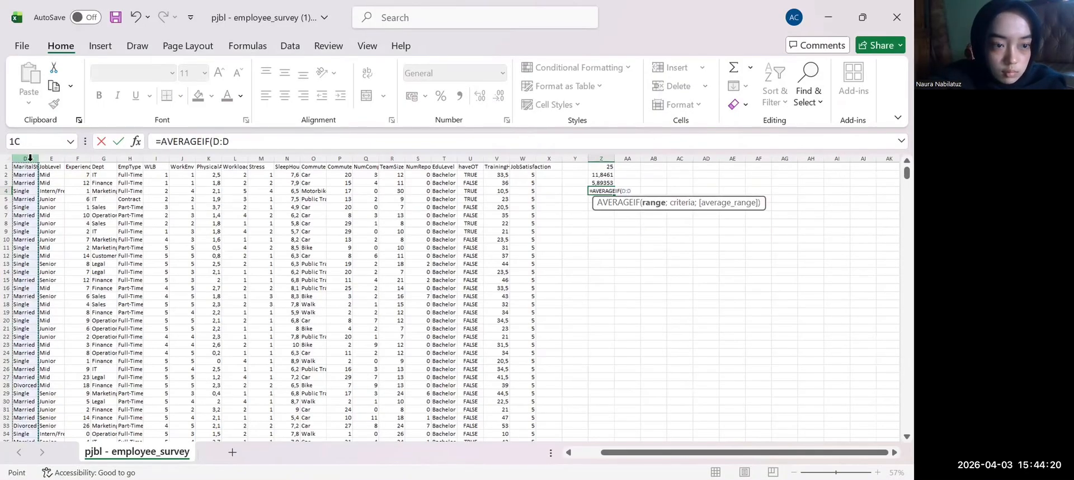
Set the criterion of the AVERAGEIF formula in Z4 to "divorced", enclosed in double quotation marks
{"action": "type", "text": ";"}
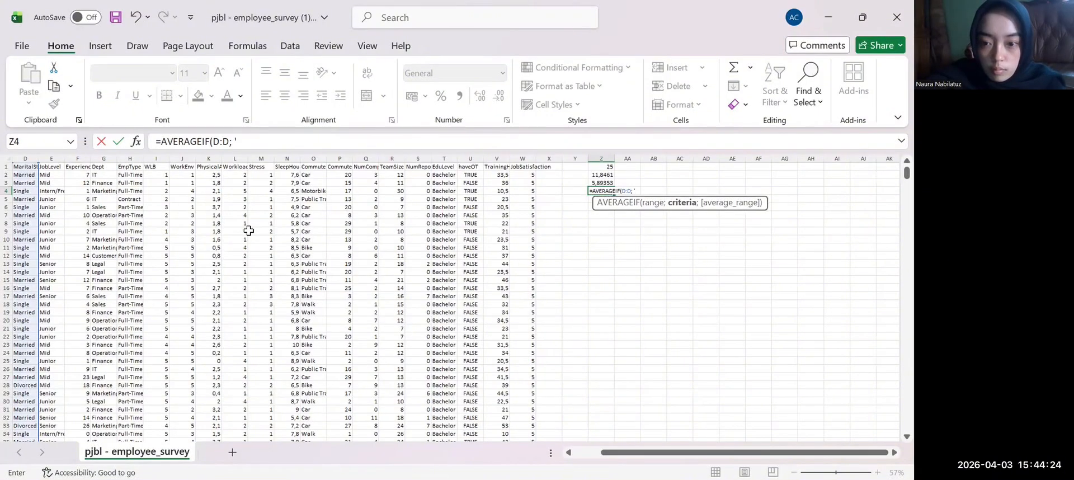
{"action": "key", "text": "BackSpace"}
{"action": "type", "text": "\""}
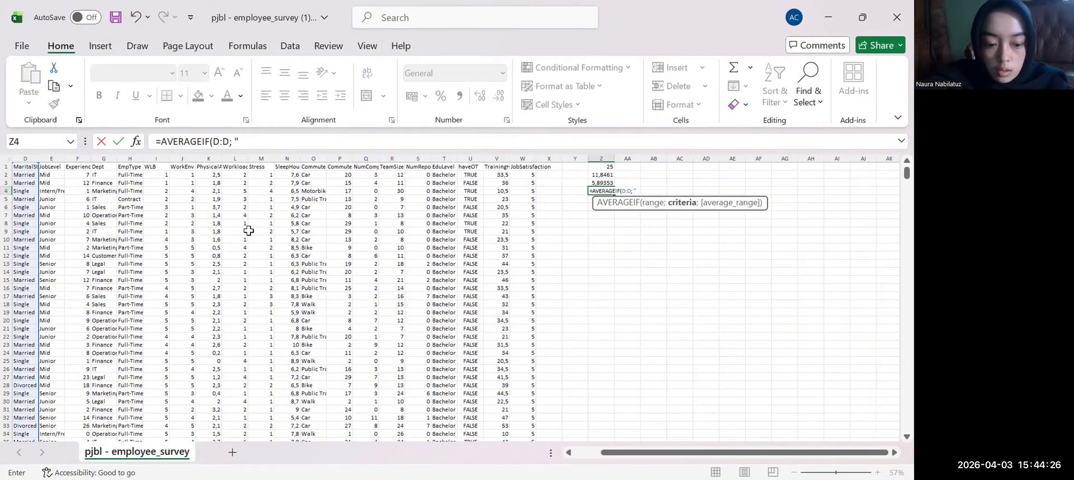
{"action": "type", "text": "divorced\""}
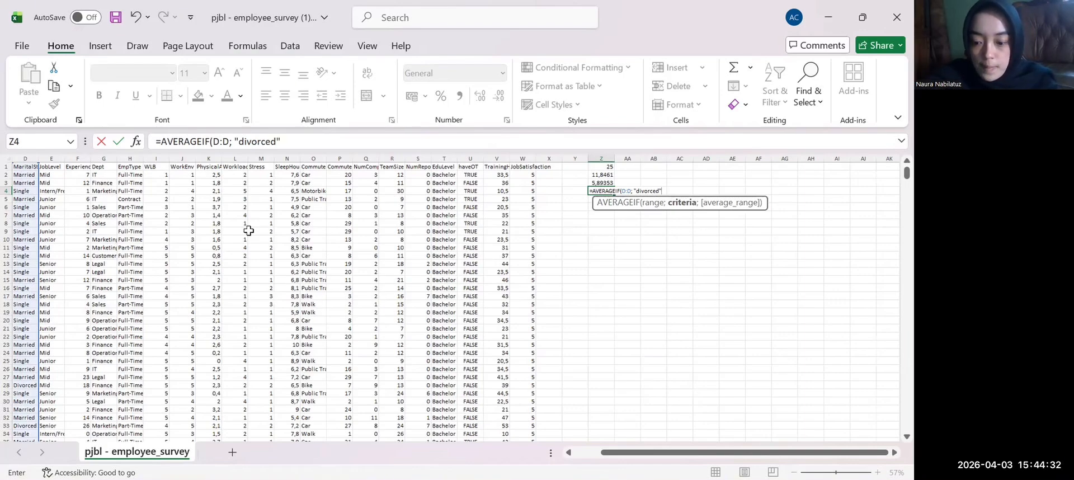
{"action": "type", "text": ";"}
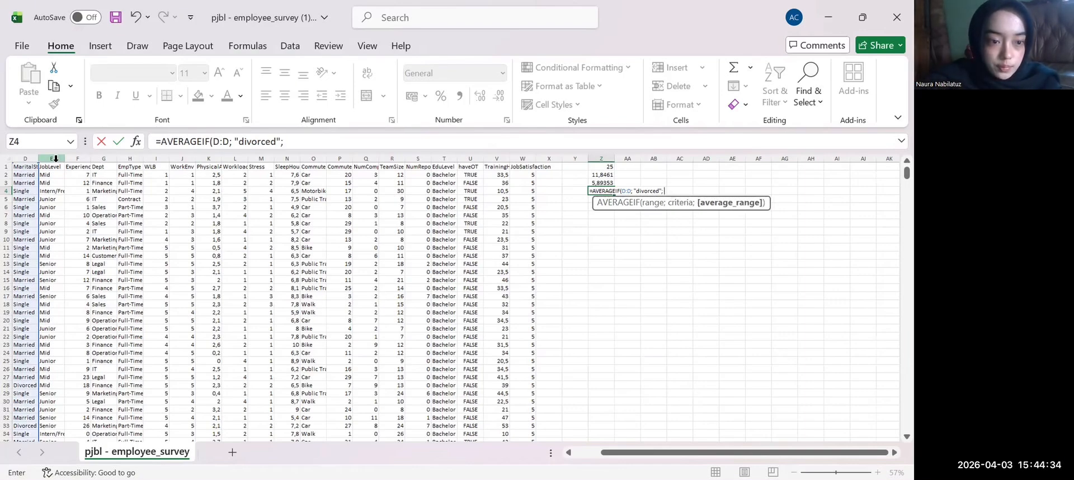
{"action": "left_click_drag", "start_coordinate": [77, 159], "coordinate": [242, 247]}
{"action": "type", "text": ")"}
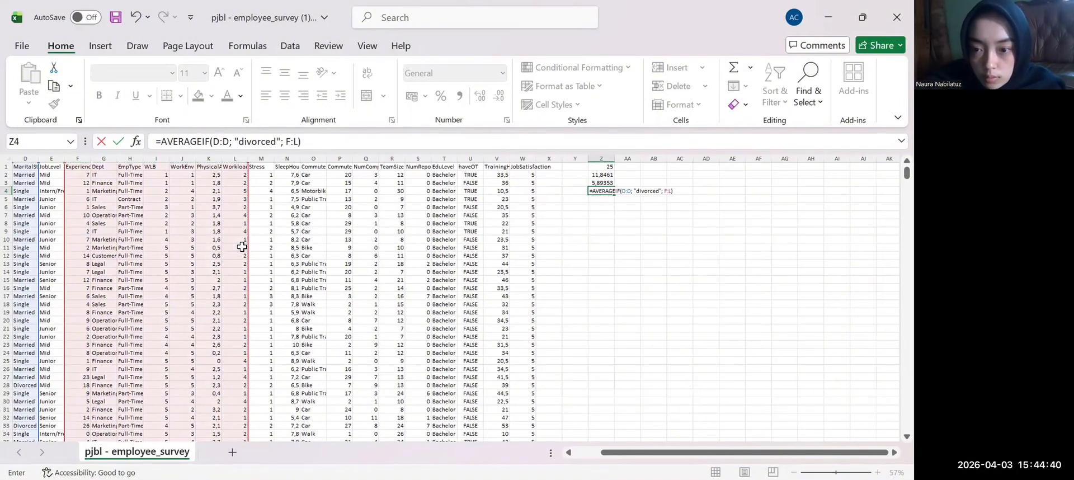
{"action": "key", "text": "BackSpace"}
{"action": "key", "text": "BackSpace"}
{"action": "key", "text": "BackSpace"}
{"action": "key", "text": "BackSpace"}
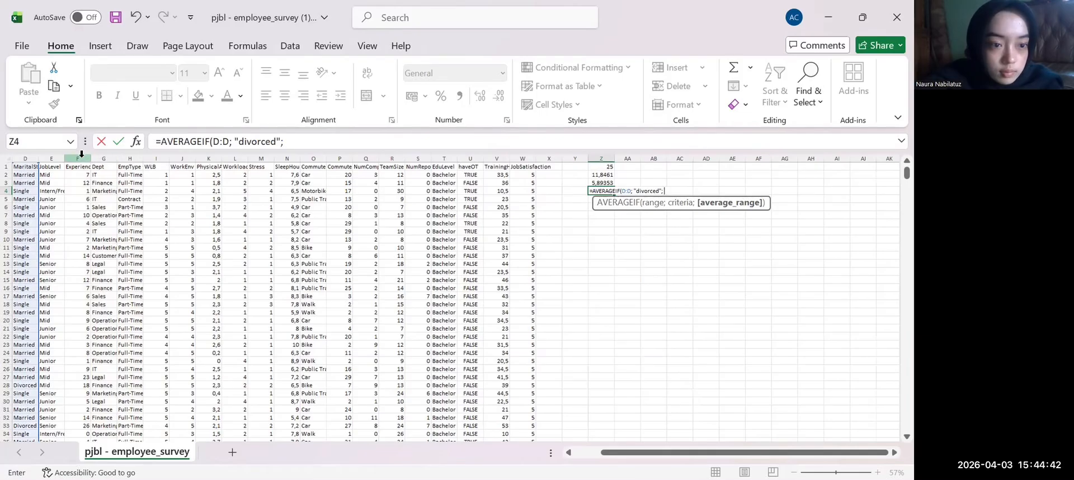
Use only the Experience column F:F as the average range in Z4 and complete the AVERAGEIF formula
{"action": "left_click", "coordinate": [82, 154]}
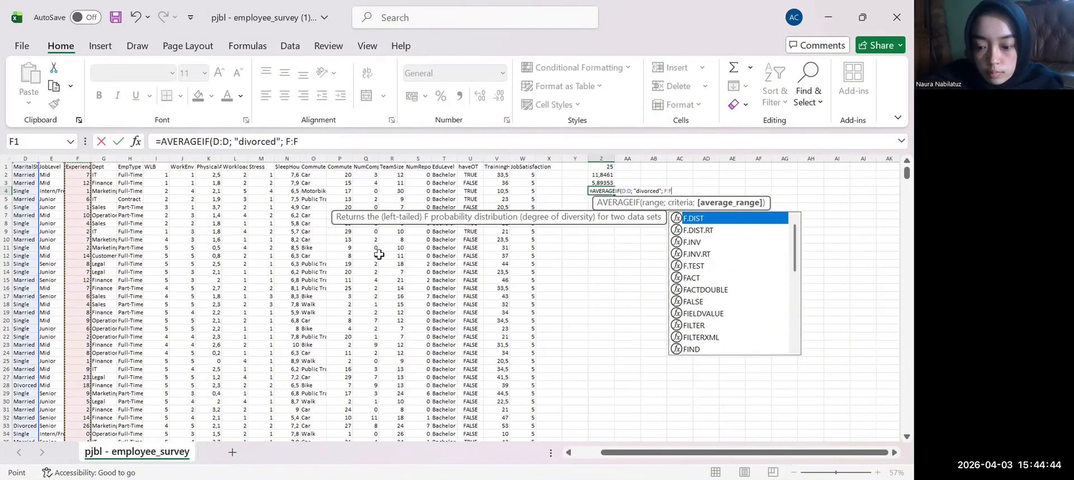
{"action": "key", "text": "Return"}
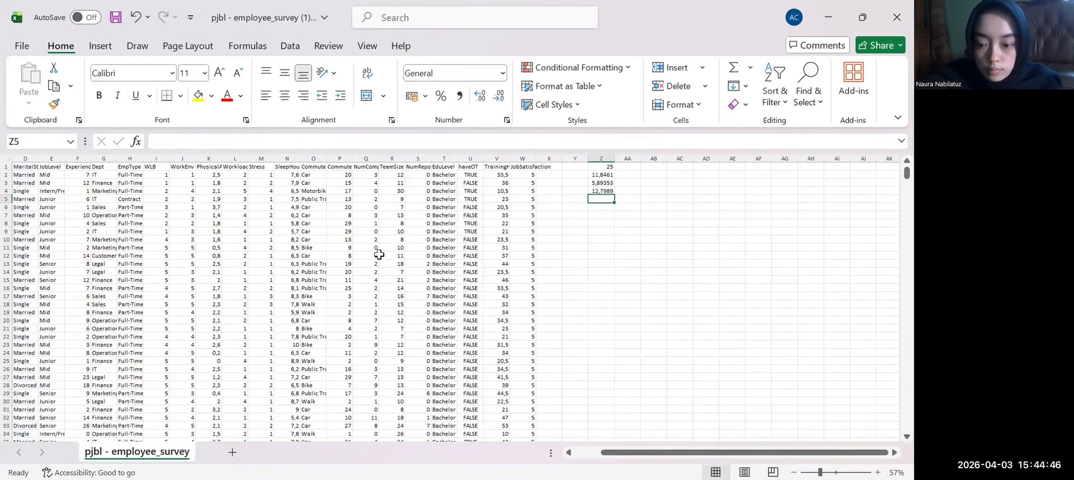
Start an AVERAGEIF formula in cell Z5 with the marital status column D:D as the range
{"action": "type", "text": "="}
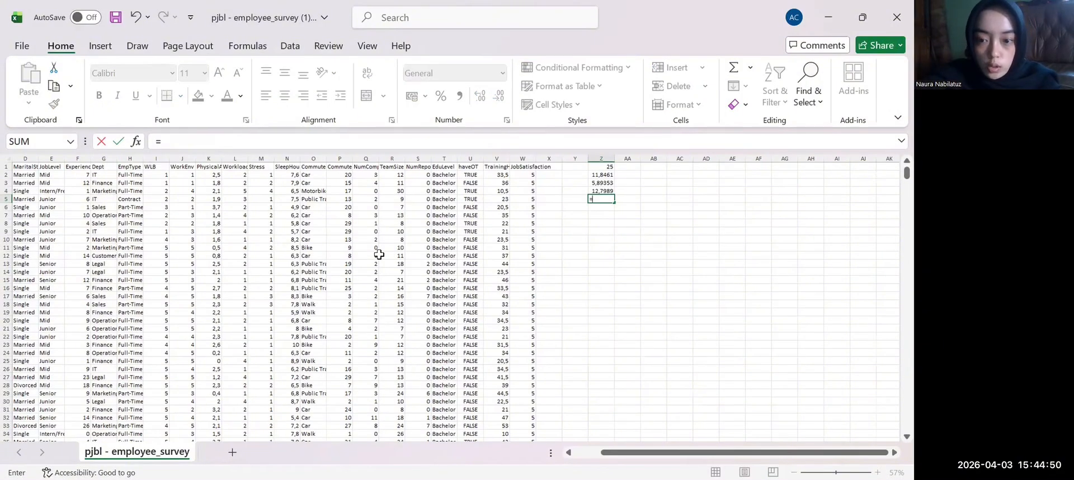
{"action": "type", "text": "a"}
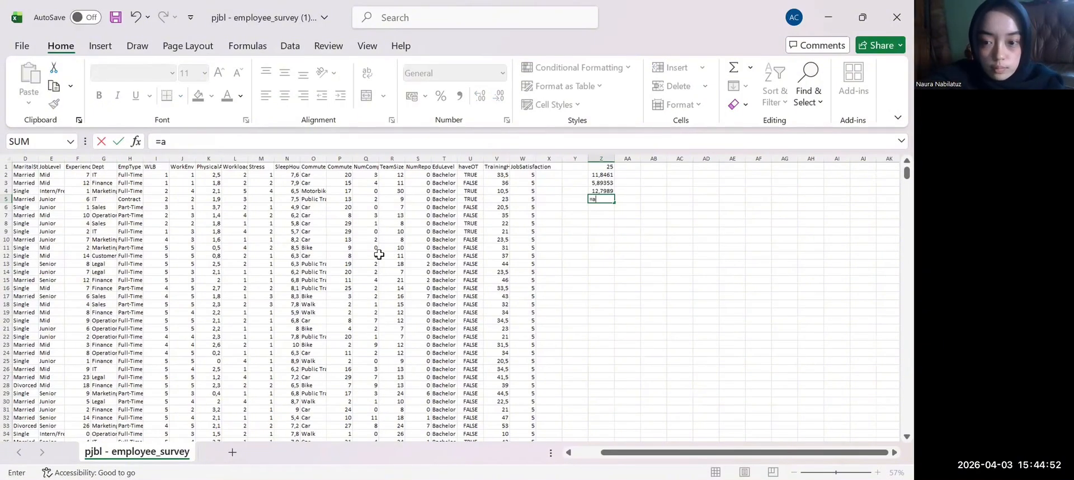
{"action": "type", "text": "verag"}
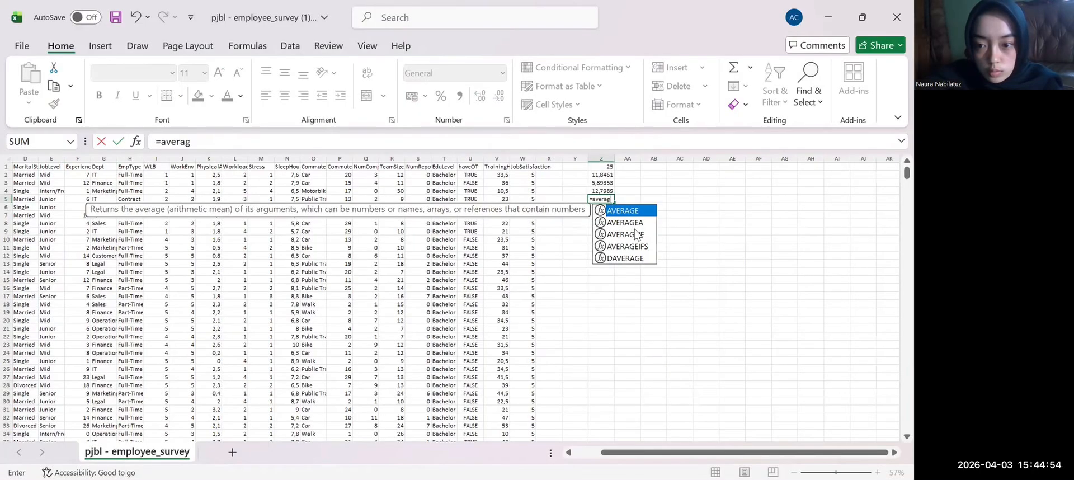
{"action": "left_click", "coordinate": [639, 235]}
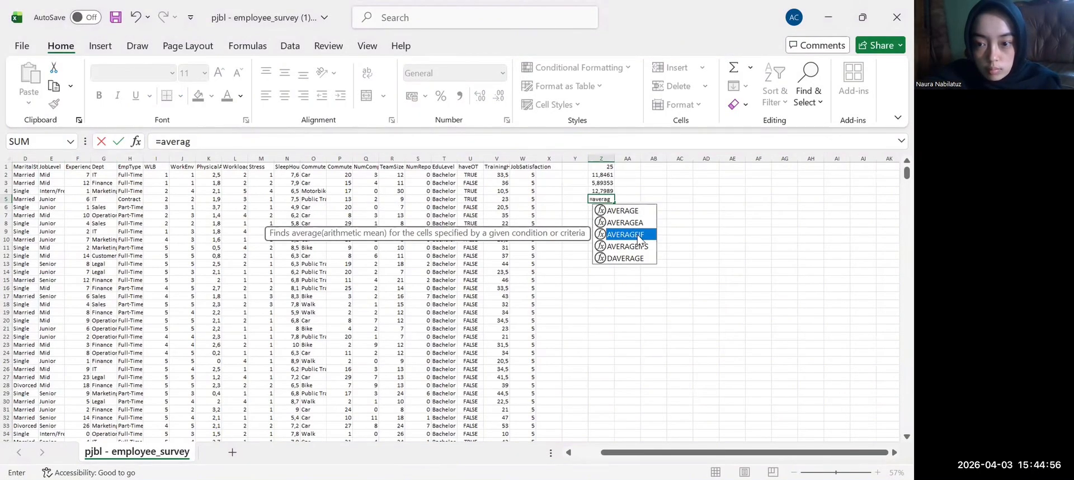
{"action": "double_click", "coordinate": [638, 235]}
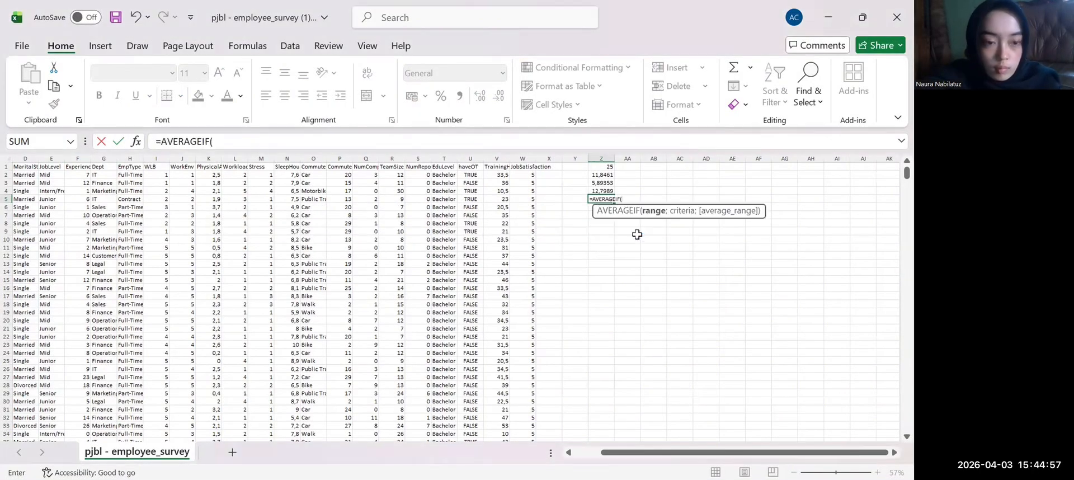
{"action": "left_click", "coordinate": [24, 159]}
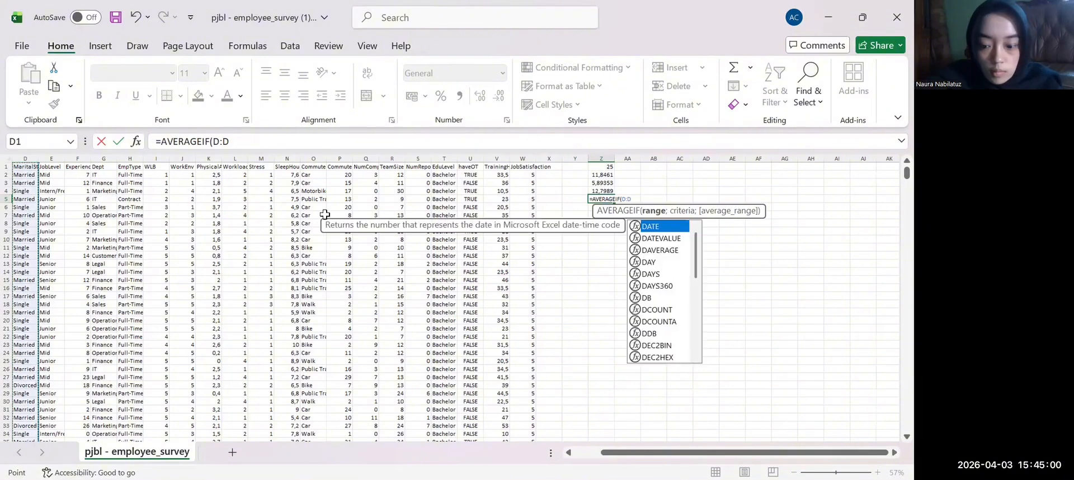
Set the AVERAGEIF criterion to "widowed", use the Experience column F:F as the average range and complete the formula
{"action": "type", "text": "; \"wo"}
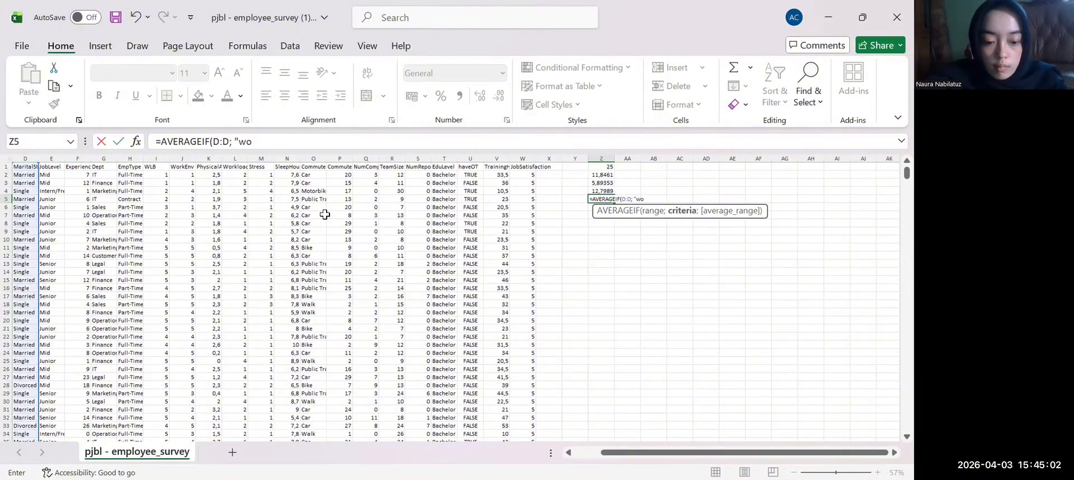
{"action": "key", "text": "BackSpace"}
{"action": "type", "text": "idowed\""}
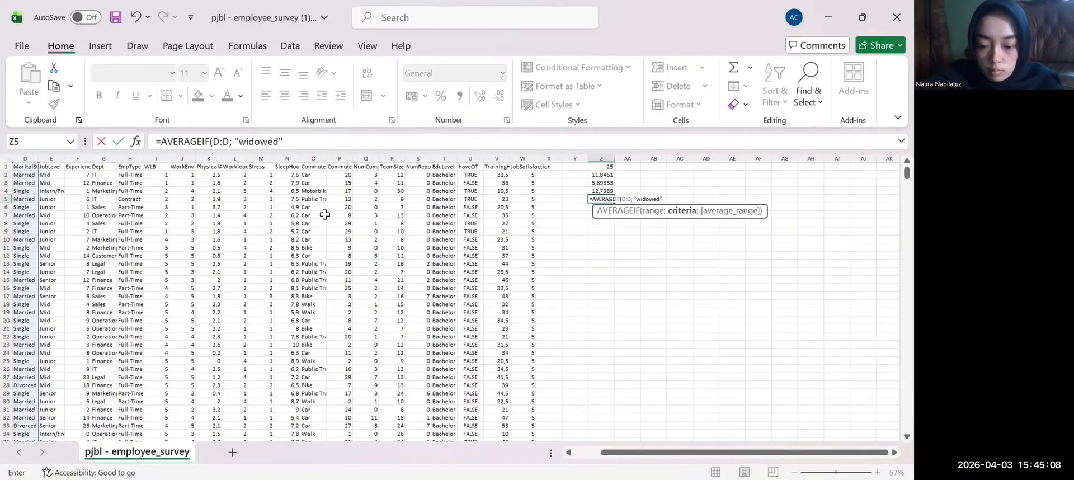
{"action": "type", "text": ";"}
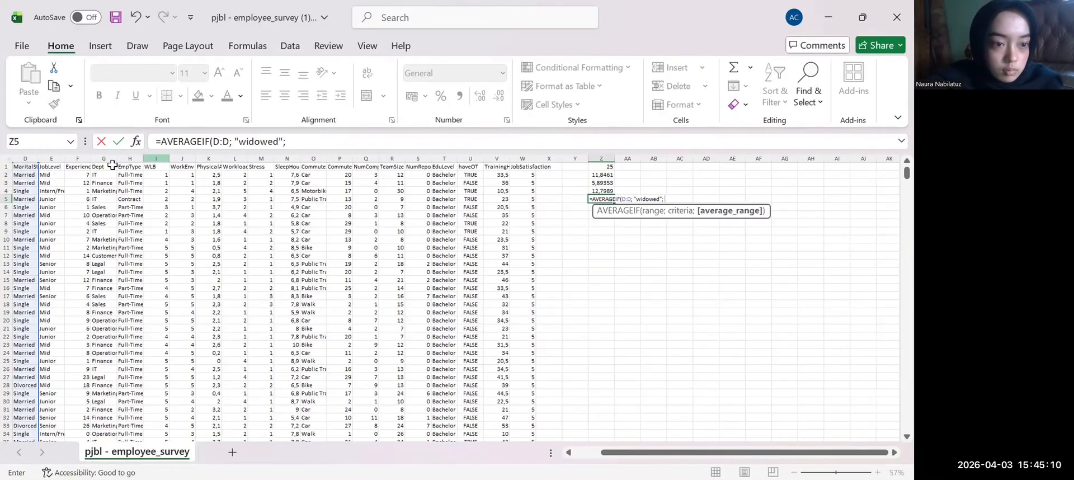
{"action": "left_click", "coordinate": [78, 157]}
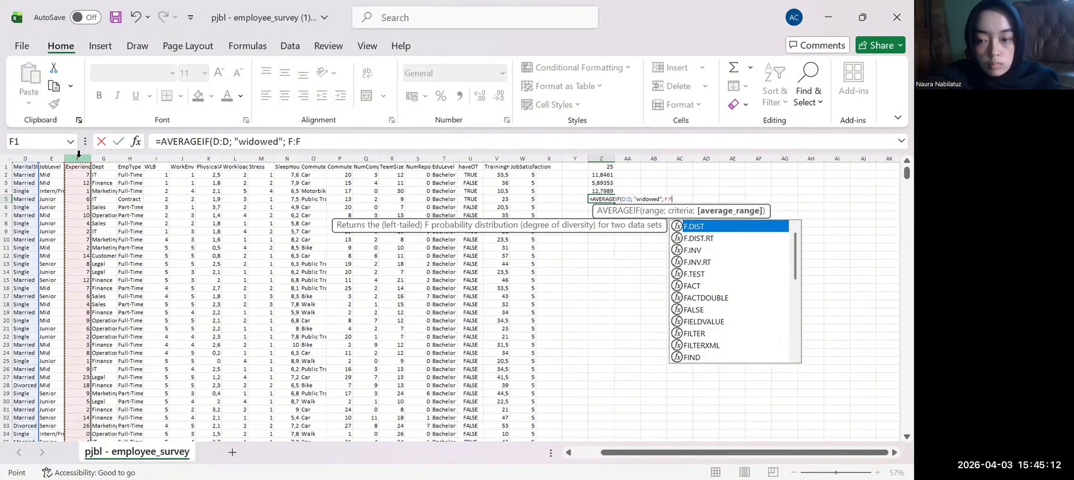
{"action": "key", "text": "Return"}
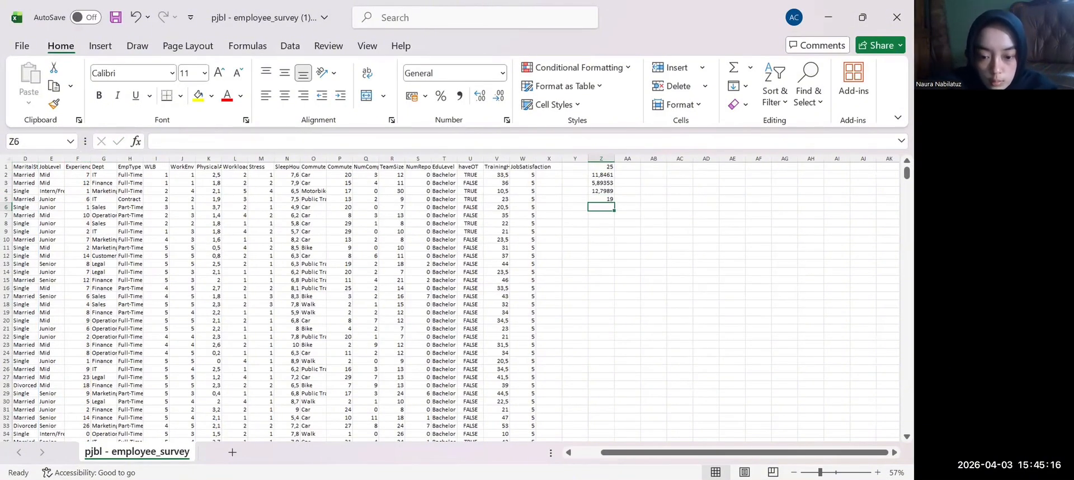
{"action": "key", "text": "alt+Tab"}
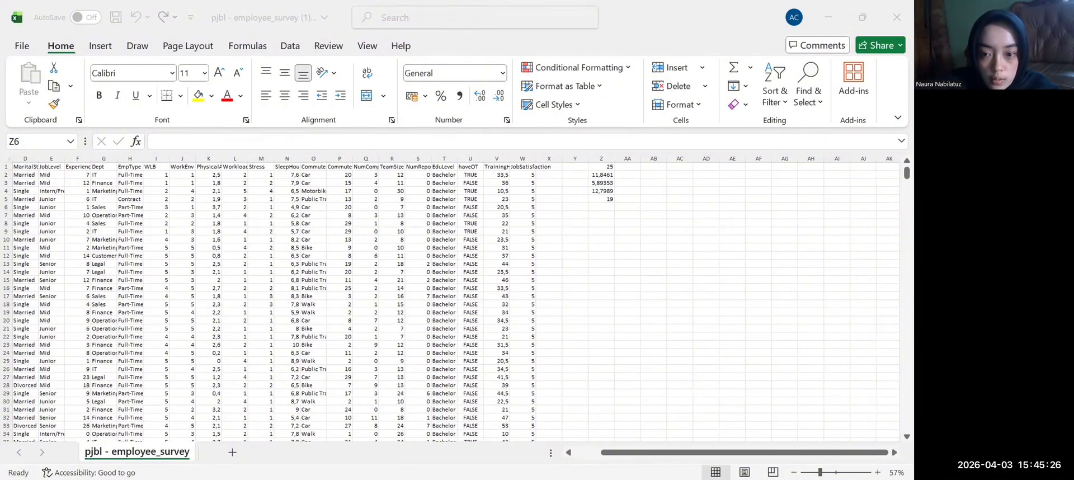
{"action": "left_click", "coordinate": [597, 204]}
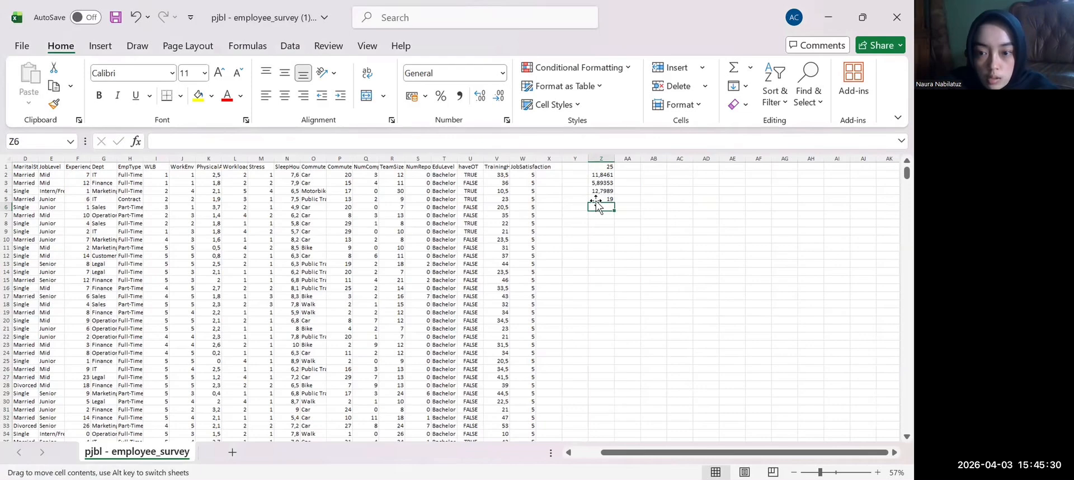
{"action": "left_click", "coordinate": [598, 197]}
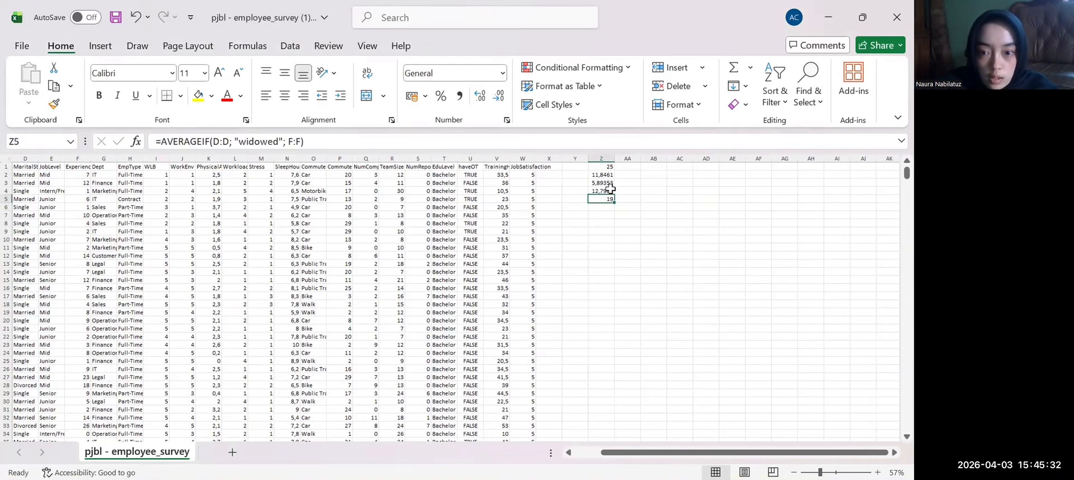
{"action": "left_click", "coordinate": [609, 182]}
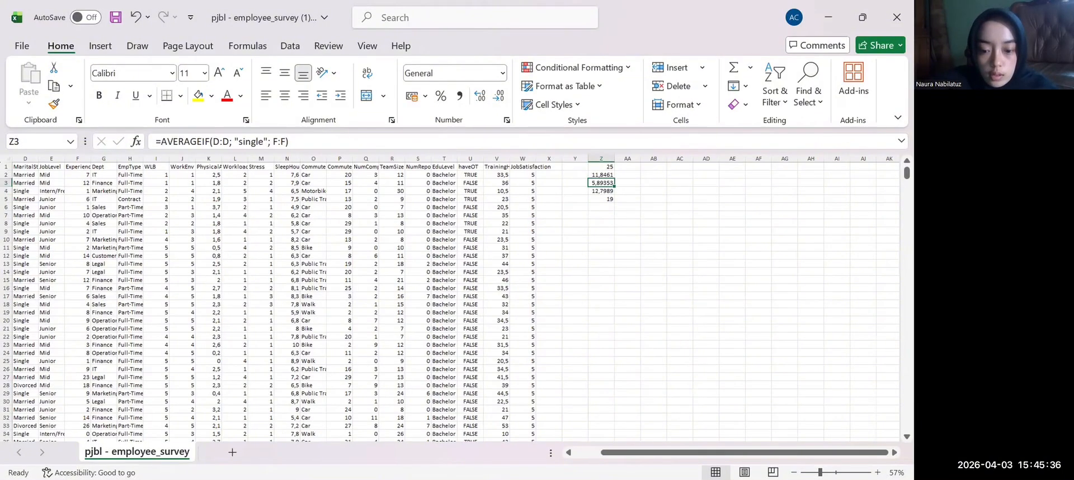
{"action": "key", "text": "alt+Tab"}
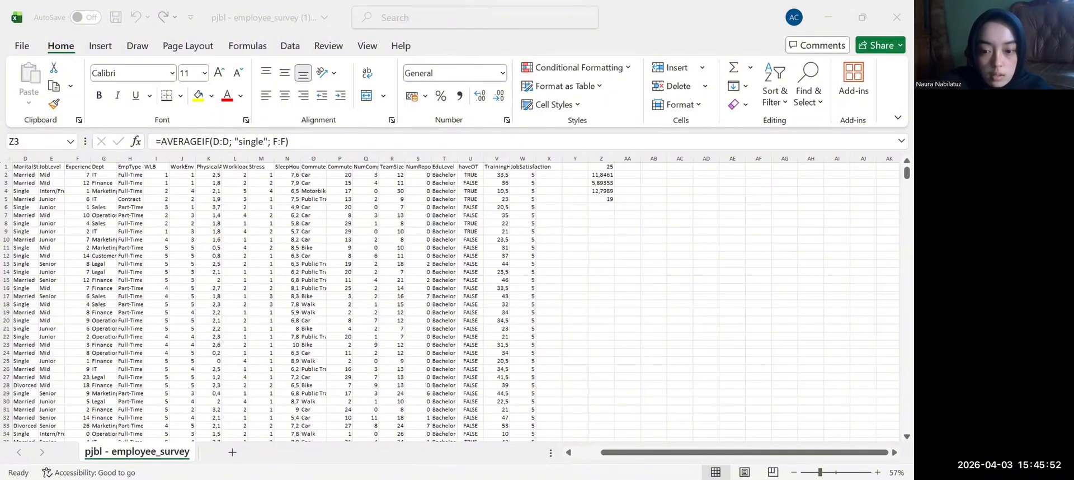
Insert a PivotTable based on columns A:W, placed on the existing worksheet at cell Z8
{"action": "left_click", "coordinate": [355, 303]}
{"action": "scroll", "coordinate": [355, 303], "scroll_direction": "left", "scroll_amount": 5}
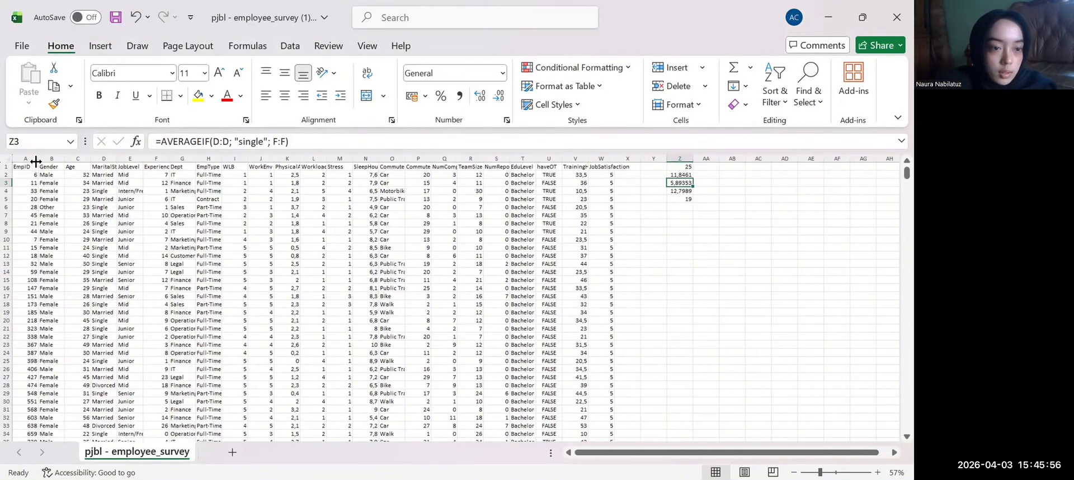
{"action": "left_click_drag", "start_coordinate": [24, 159], "coordinate": [59, 161]}
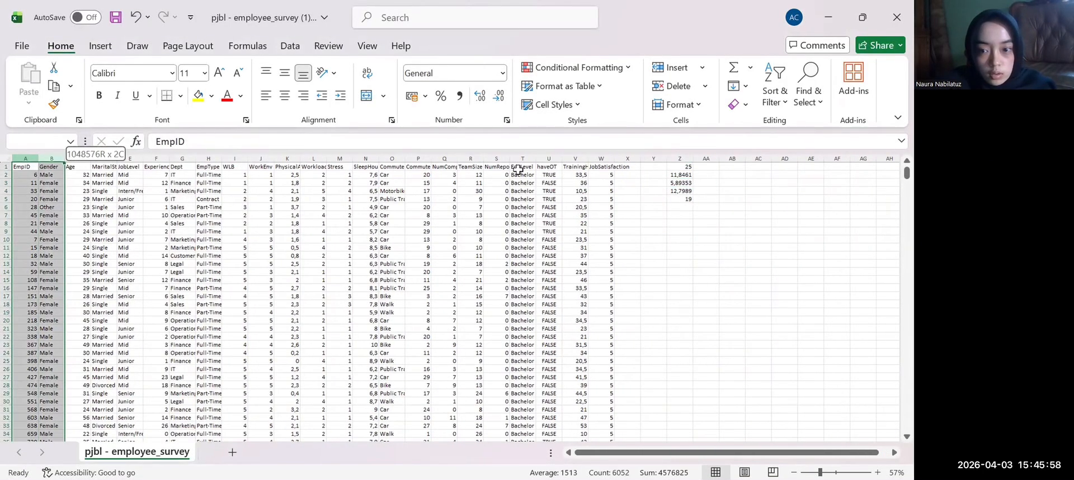
{"action": "left_click_drag", "start_coordinate": [597, 179], "coordinate": [597, 180]}
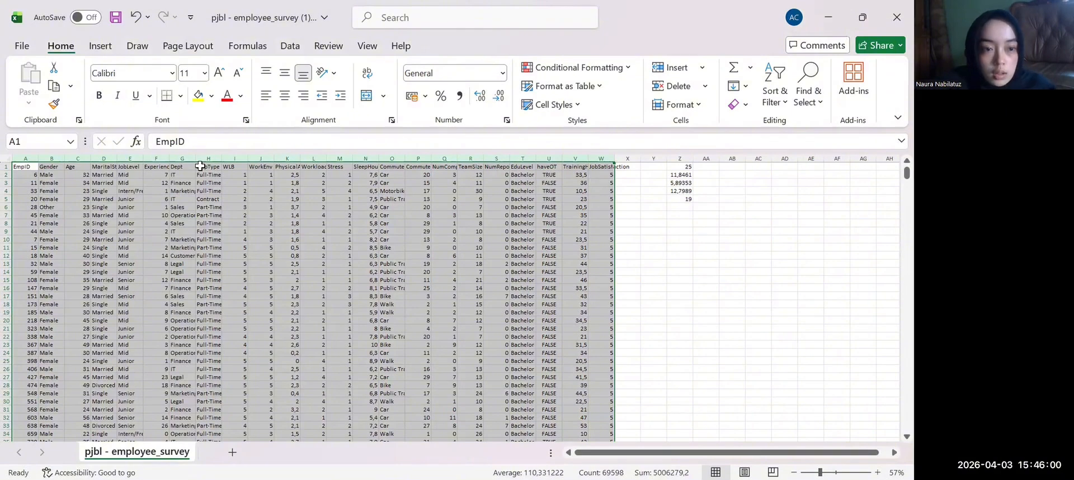
{"action": "left_click", "coordinate": [95, 45]}
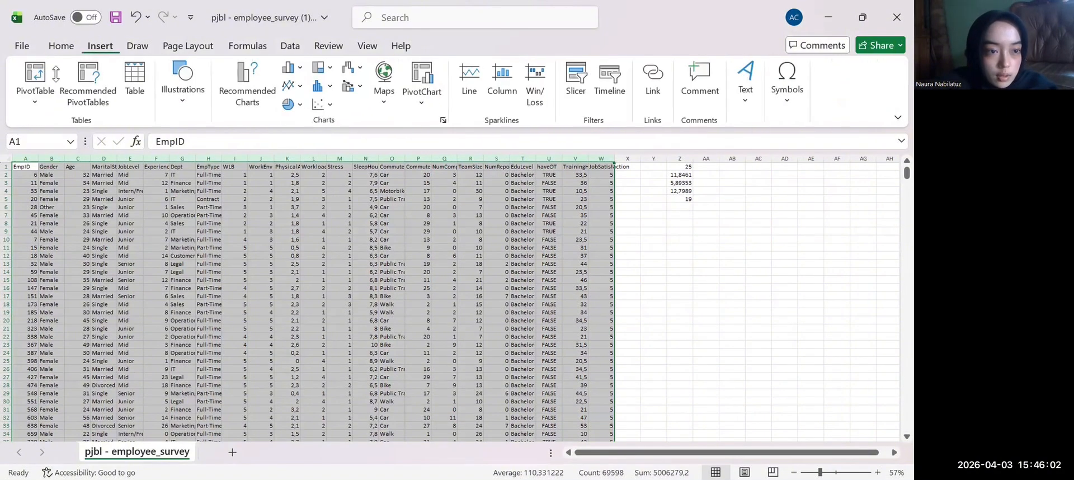
{"action": "left_click", "coordinate": [27, 78]}
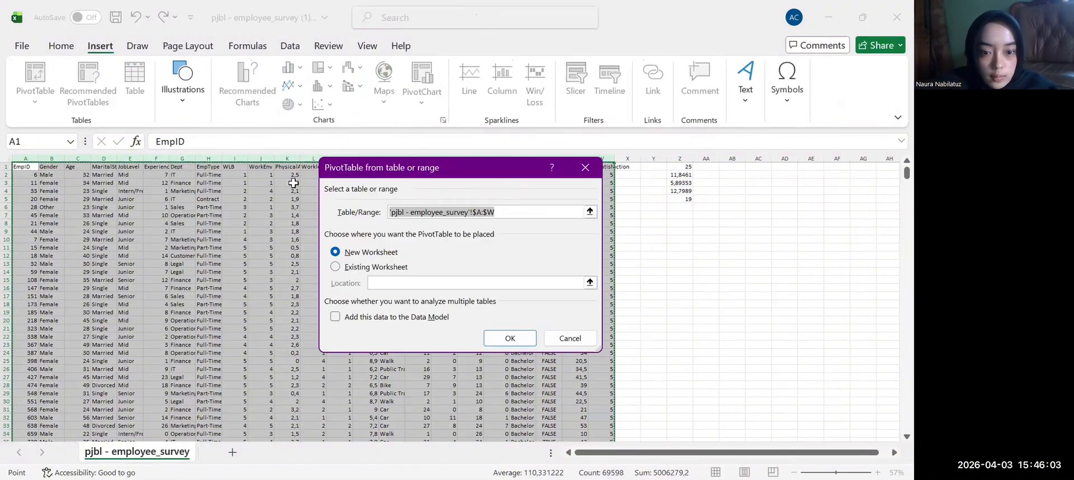
{"action": "left_click", "coordinate": [336, 268]}
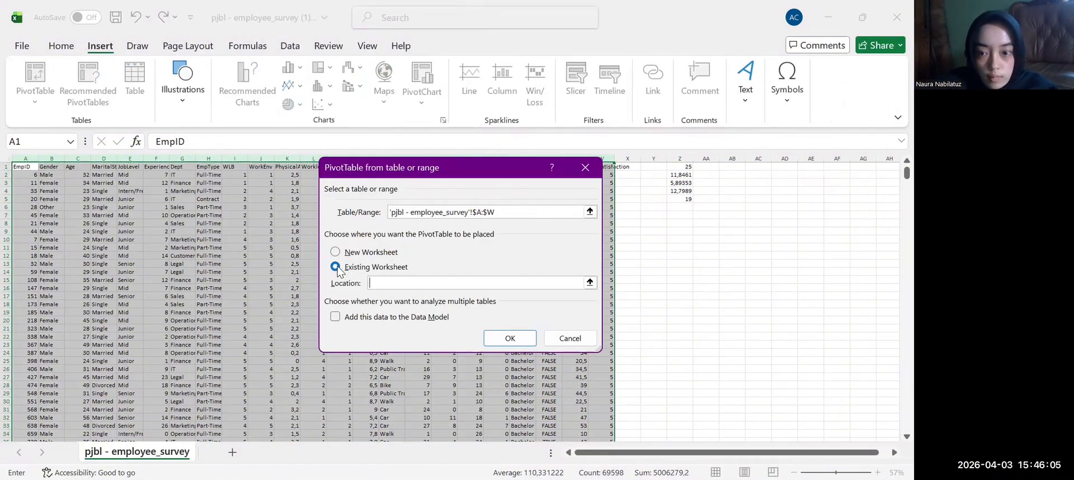
{"action": "left_click", "coordinate": [683, 224]}
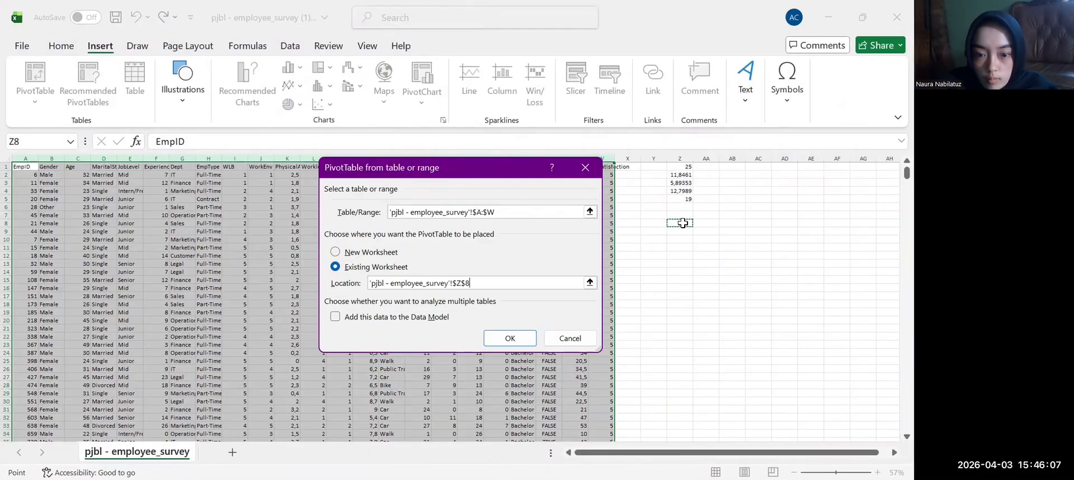
{"action": "left_click", "coordinate": [528, 332]}
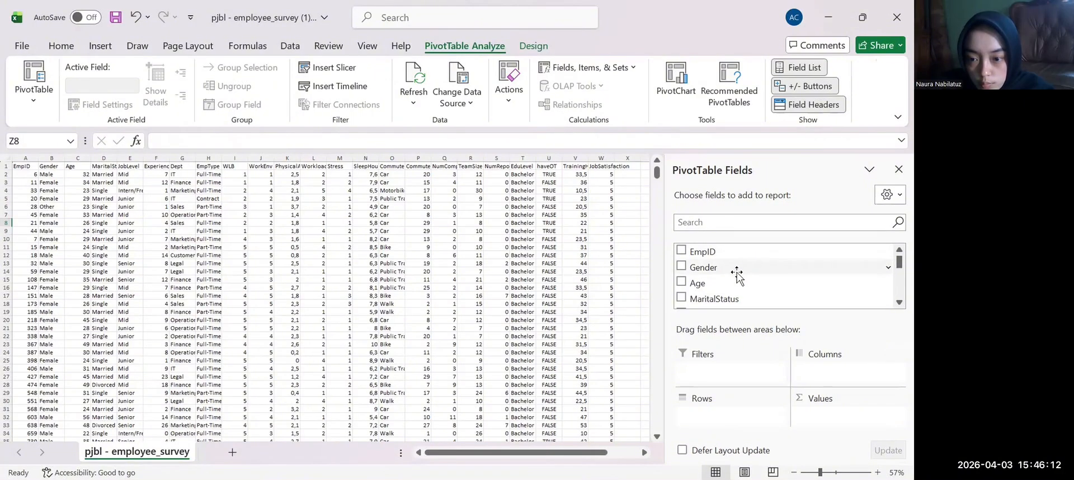
Add the JobLevel field to the rows of the PivotTable at Z8
{"action": "scroll", "coordinate": [737, 274], "scroll_direction": "down", "scroll_amount": 1}
{"action": "right_click", "coordinate": [737, 274]}
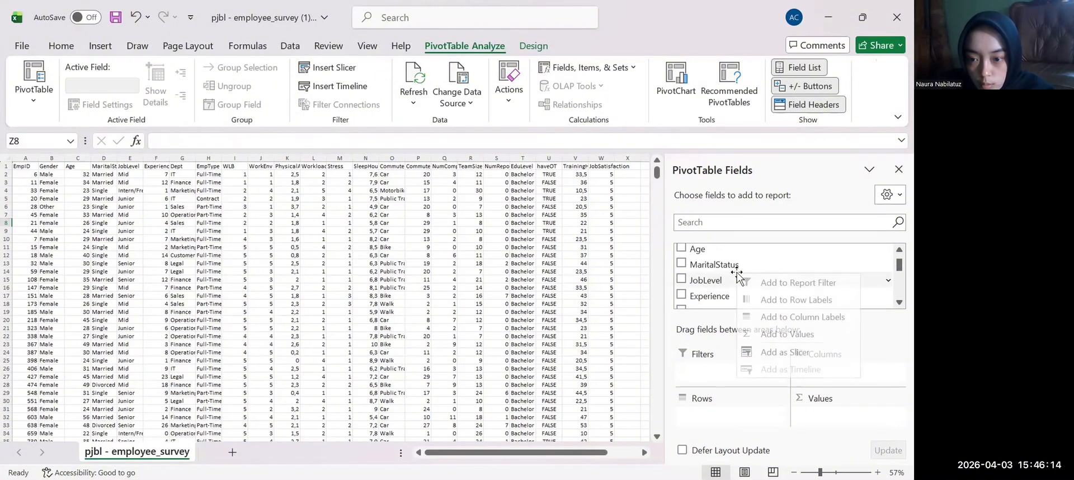
{"action": "left_click", "coordinate": [767, 283]}
{"action": "left_click_drag", "start_coordinate": [733, 393], "coordinate": [728, 415]}
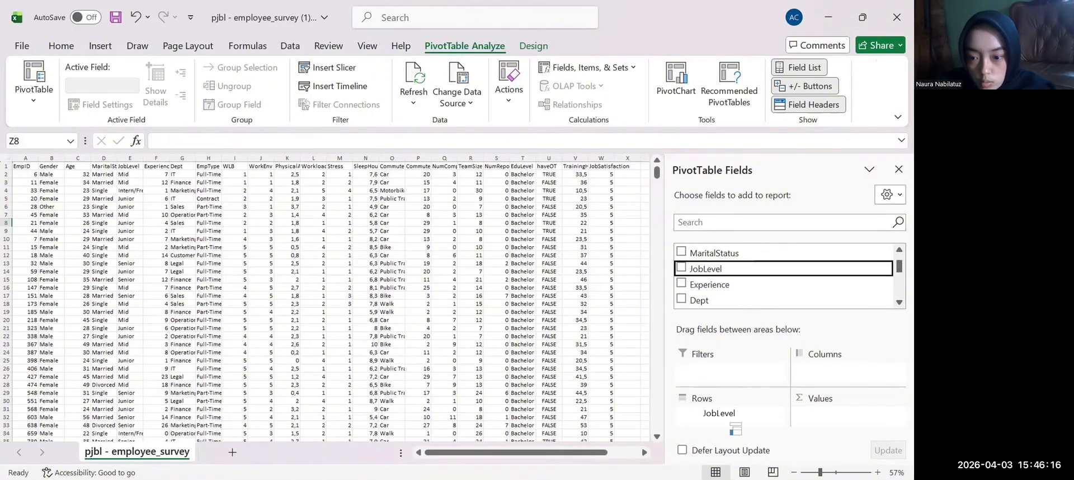
Add the WLB and PhysicalActivityHours fields to the values of the JobLevel PivotTable
{"action": "scroll", "coordinate": [740, 286], "scroll_direction": "down", "scroll_amount": 1}
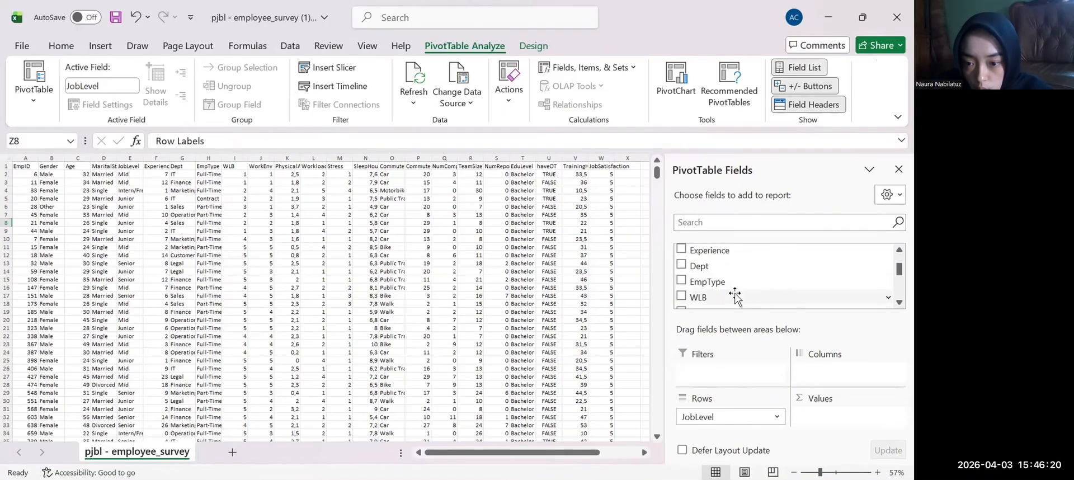
{"action": "left_click_drag", "start_coordinate": [736, 295], "coordinate": [861, 434]}
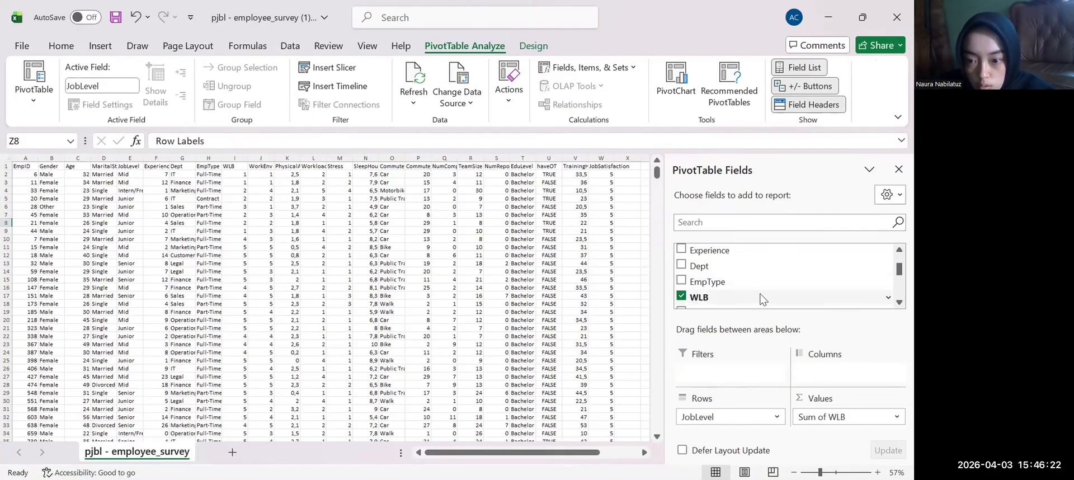
{"action": "scroll", "coordinate": [762, 300], "scroll_direction": "down", "scroll_amount": 1}
{"action": "left_click_drag", "start_coordinate": [762, 299], "coordinate": [834, 420]}
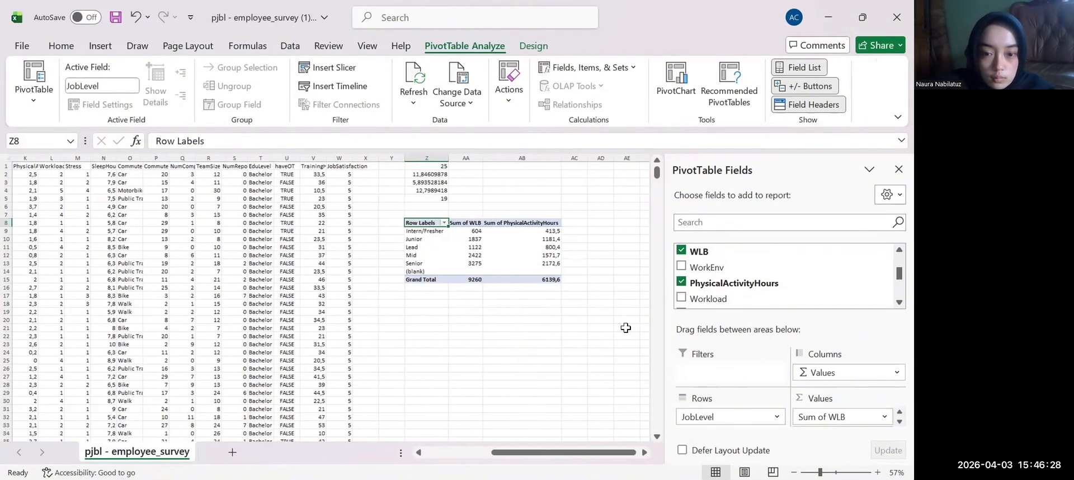
Summarize the WLB values in the PivotTable by Average
{"action": "left_click", "coordinate": [467, 231]}
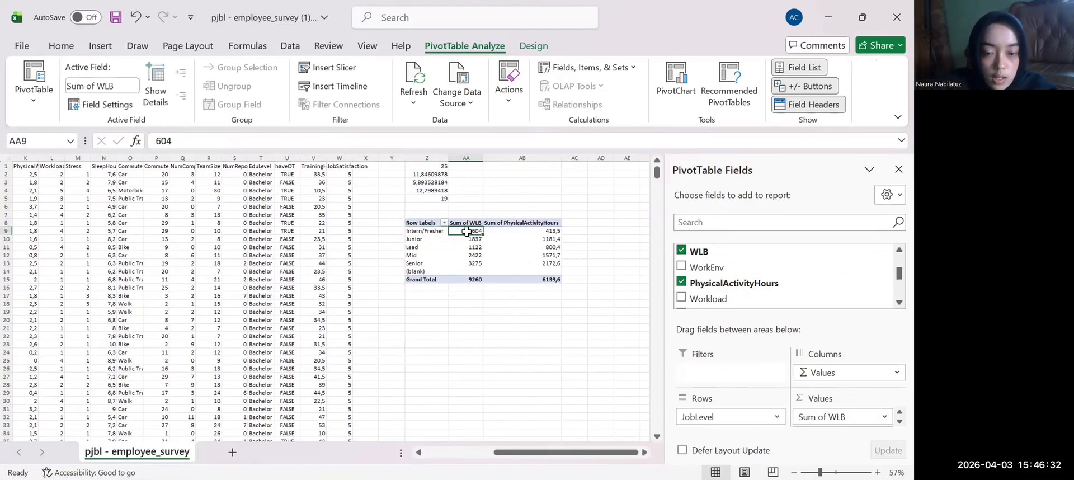
{"action": "right_click", "coordinate": [467, 231]}
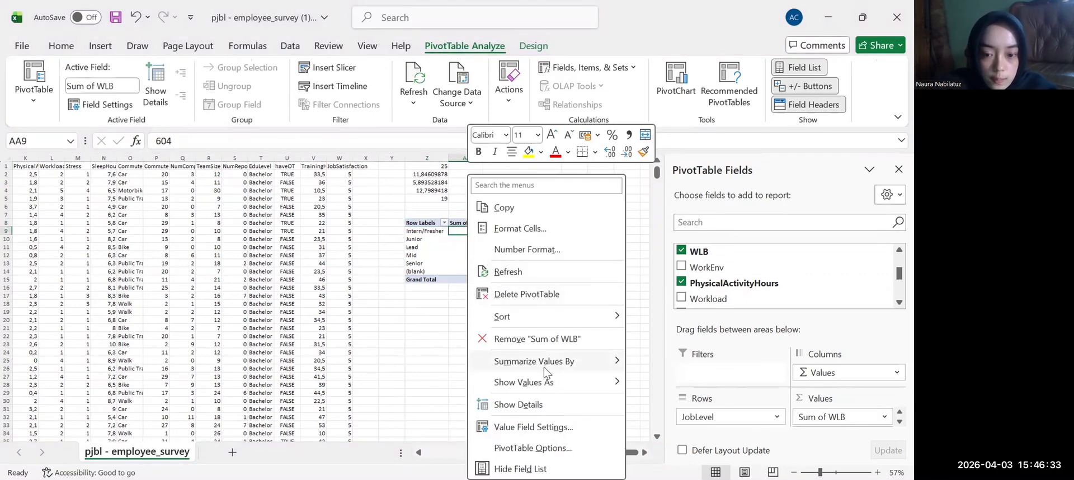
{"action": "left_click", "coordinate": [535, 427]}
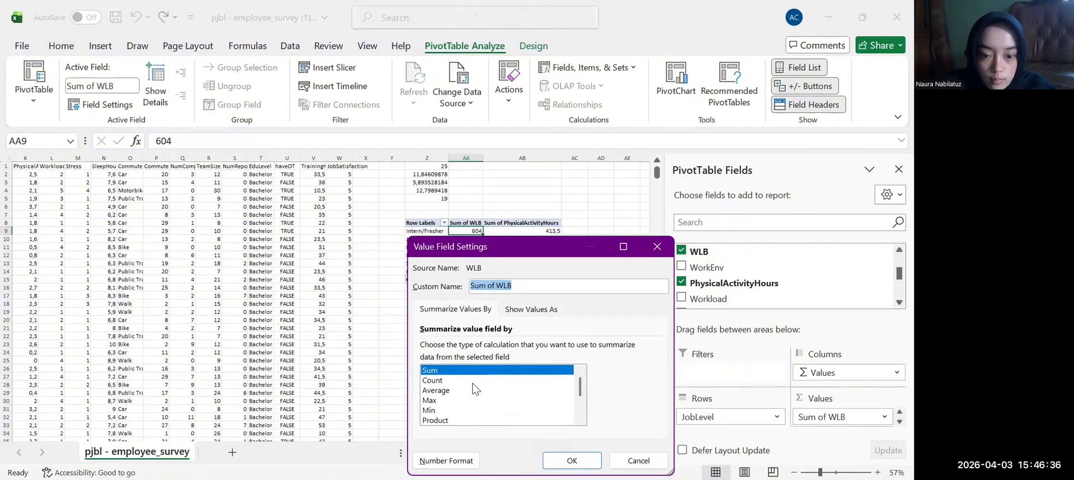
{"action": "left_click", "coordinate": [454, 391]}
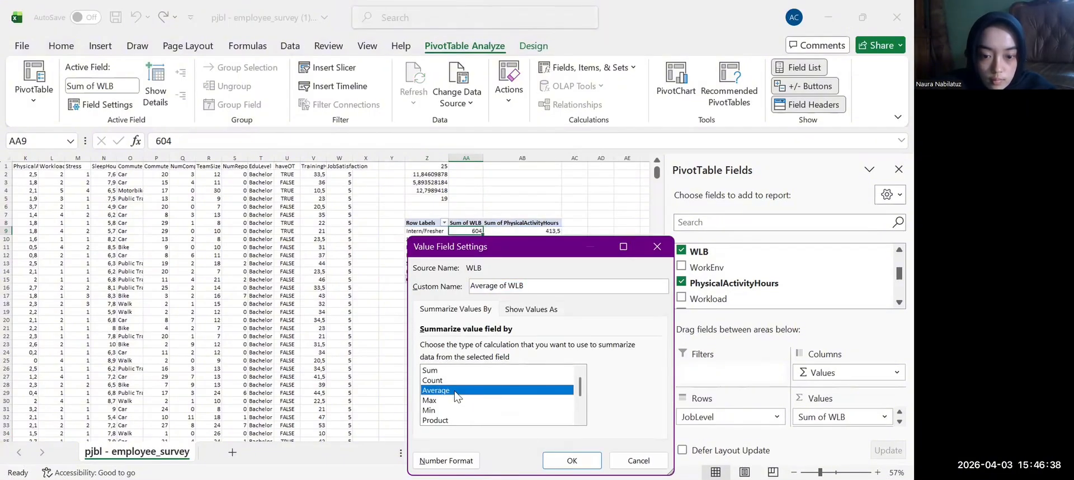
{"action": "left_click", "coordinate": [577, 461]}
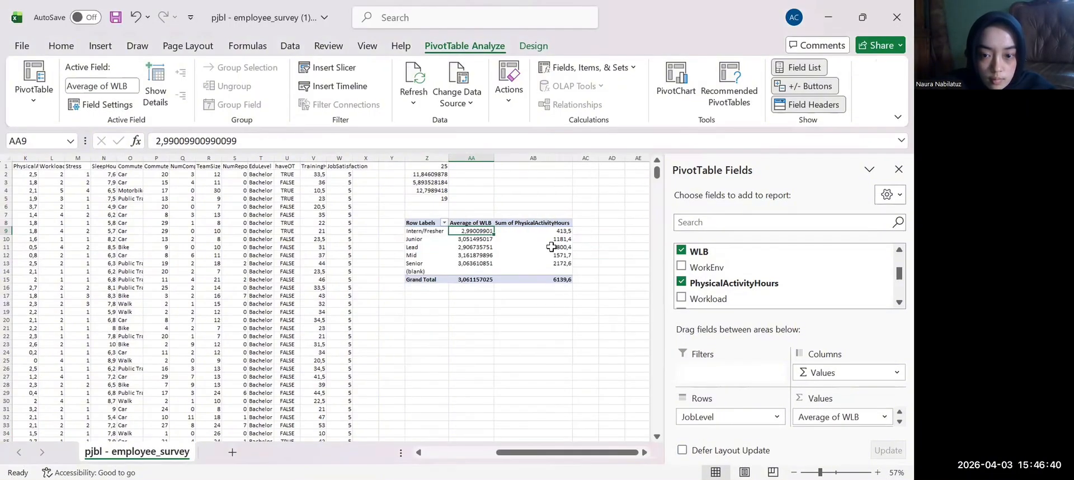
Summarize the PhysicalActivityHours values in the PivotTable by Average
{"action": "left_click", "coordinate": [567, 232]}
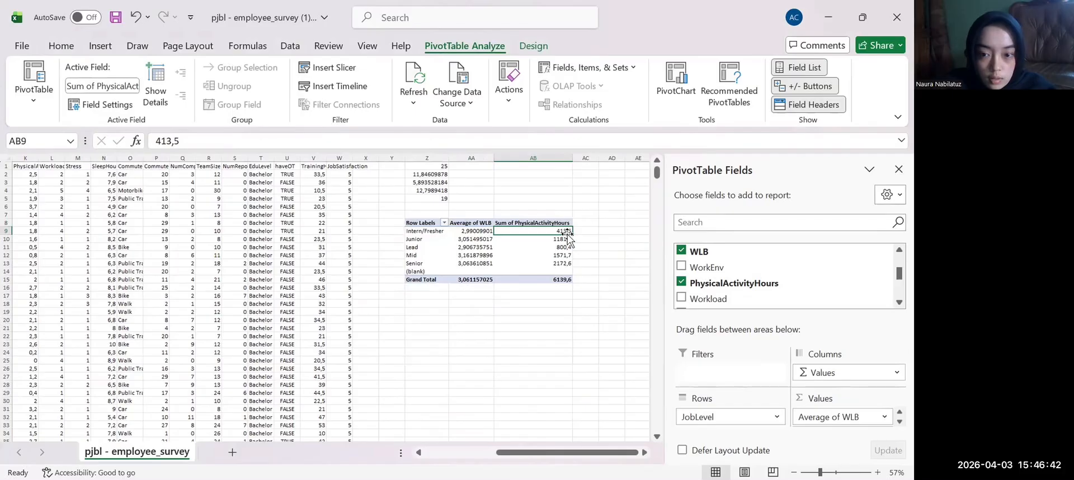
{"action": "right_click", "coordinate": [567, 231]}
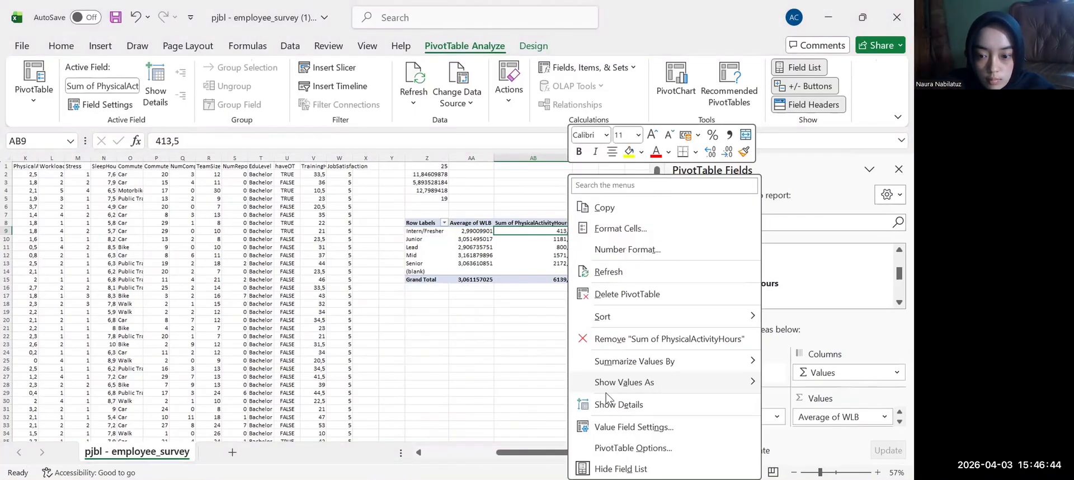
{"action": "left_click", "coordinate": [603, 427]}
{"action": "left_click", "coordinate": [529, 390]}
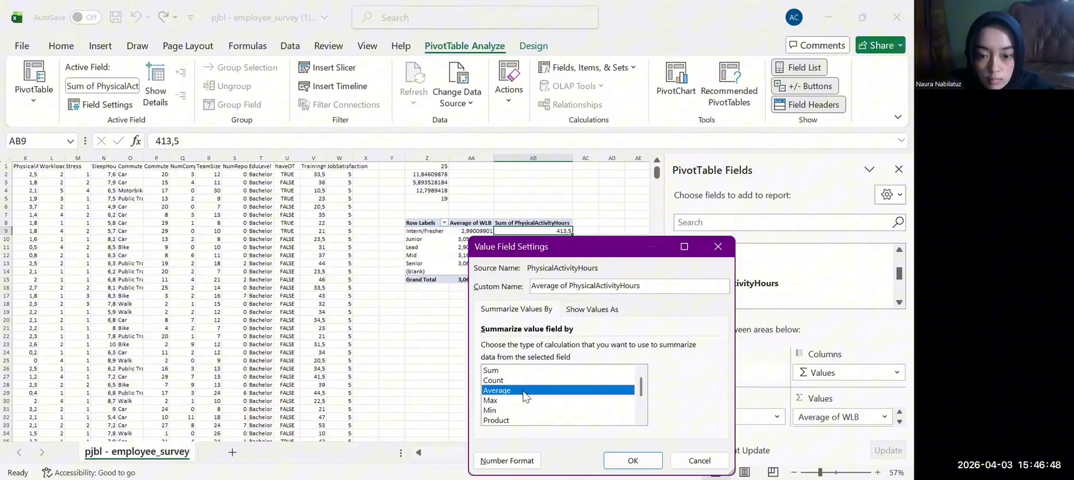
{"action": "left_click", "coordinate": [628, 461]}
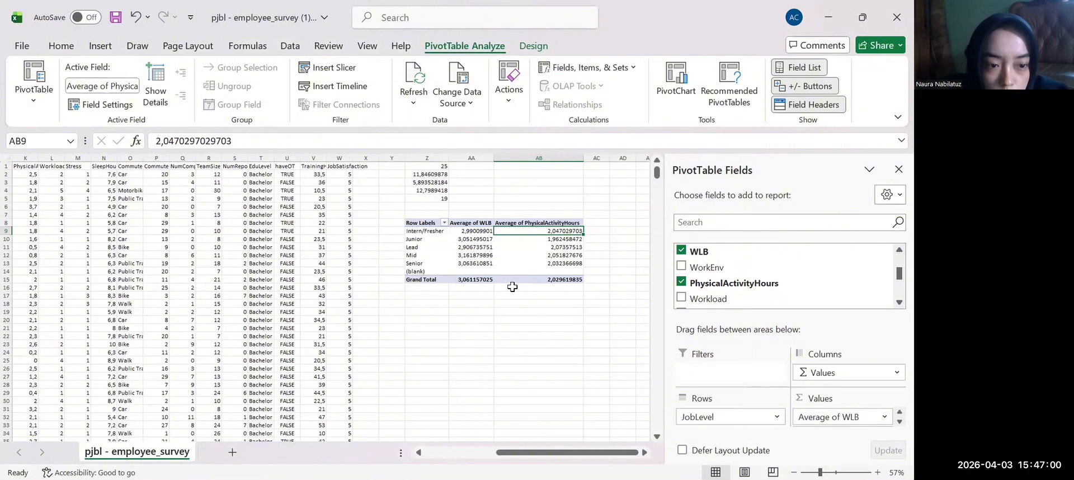
{"action": "scroll", "coordinate": [509, 283], "scroll_direction": "right", "scroll_amount": 1}
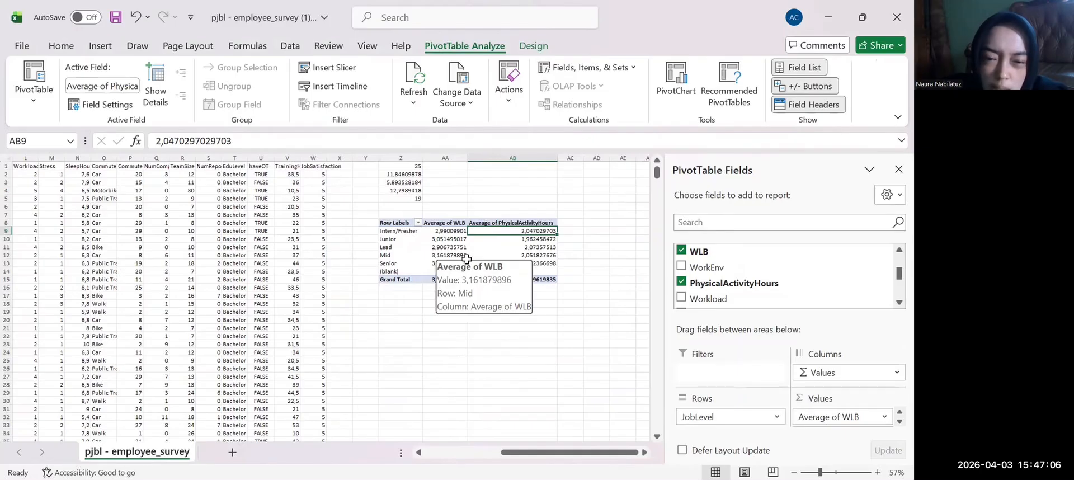
{"action": "mouse_move", "coordinate": [467, 259]}
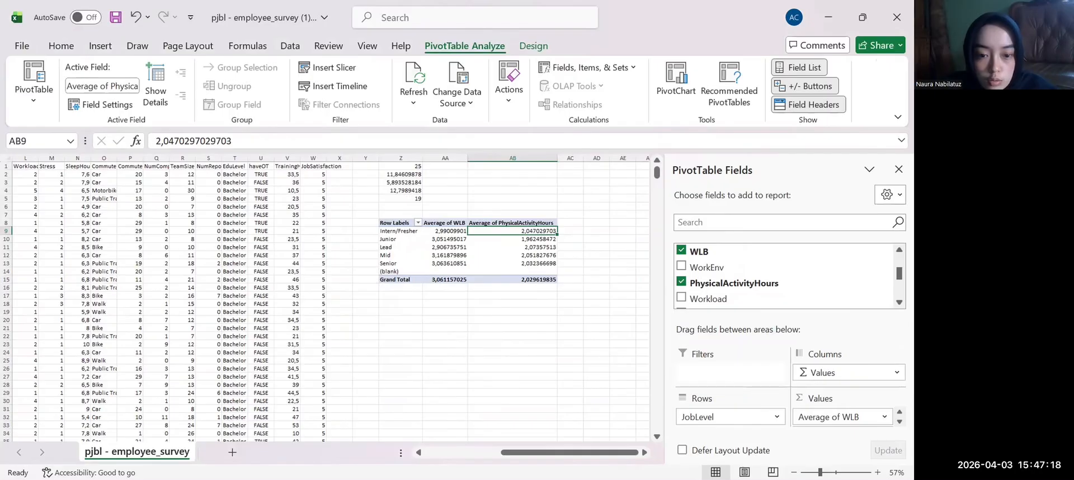
{"action": "key", "text": "alt+Tab"}
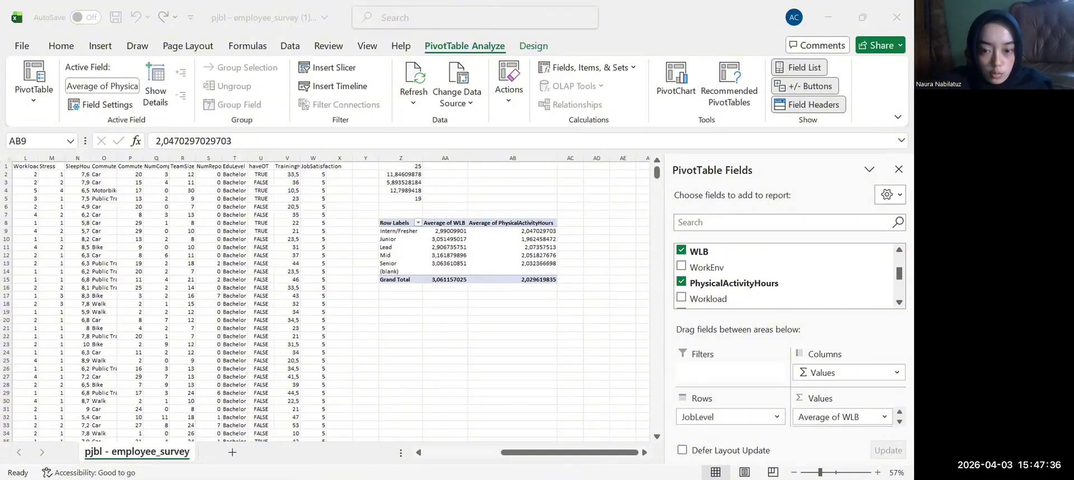
Insert a PivotTable from survey data columns A:W on the existing worksheet, placed at cell Z20
{"action": "left_click", "coordinate": [290, 330]}
{"action": "scroll", "coordinate": [290, 329], "scroll_direction": "left", "scroll_amount": 6}
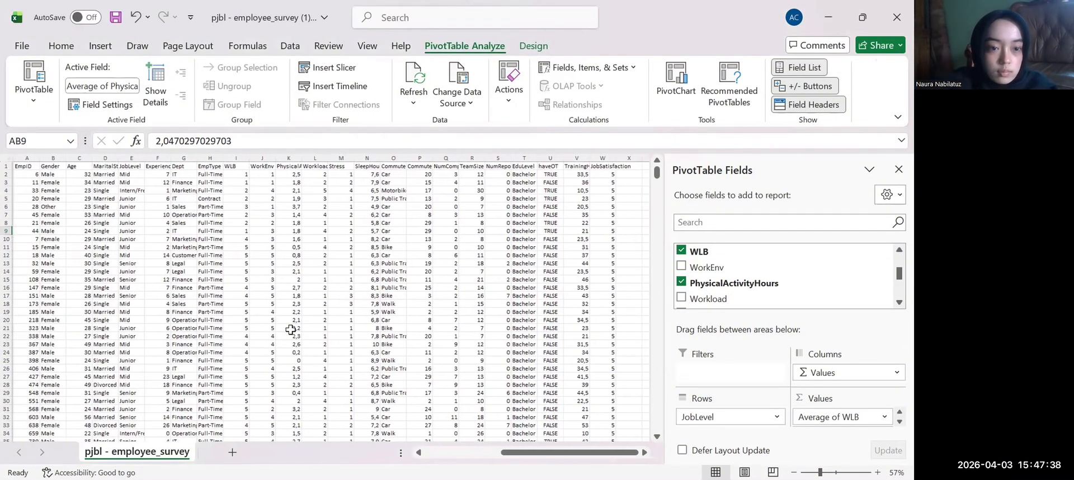
{"action": "left_click", "coordinate": [25, 158]}
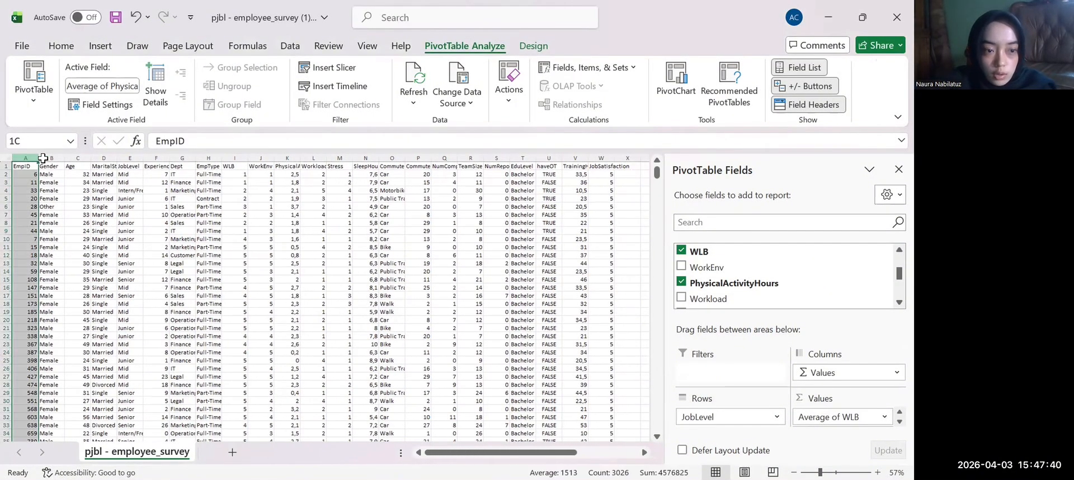
{"action": "left_click_drag", "start_coordinate": [598, 211], "coordinate": [597, 211]}
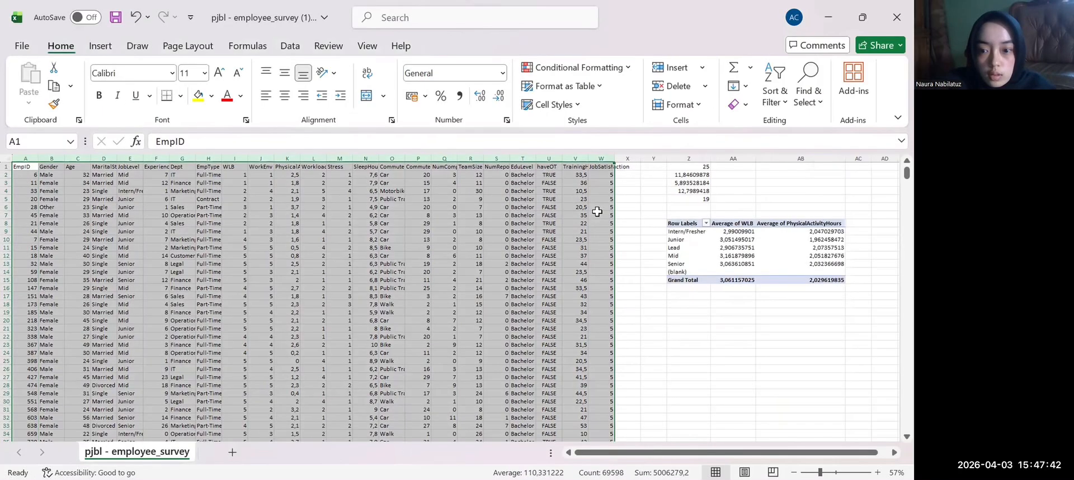
{"action": "left_click", "coordinate": [100, 47]}
{"action": "left_click", "coordinate": [35, 73]}
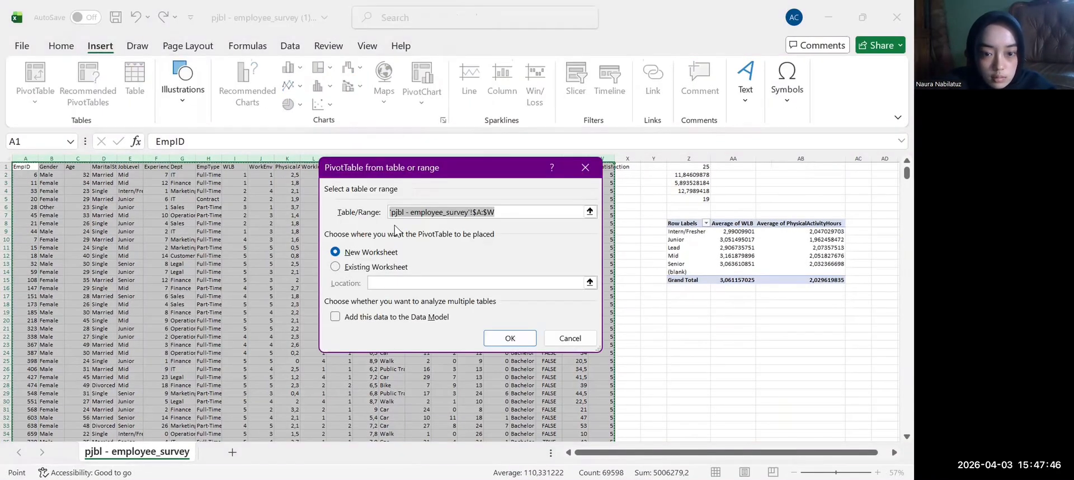
{"action": "left_click", "coordinate": [355, 266]}
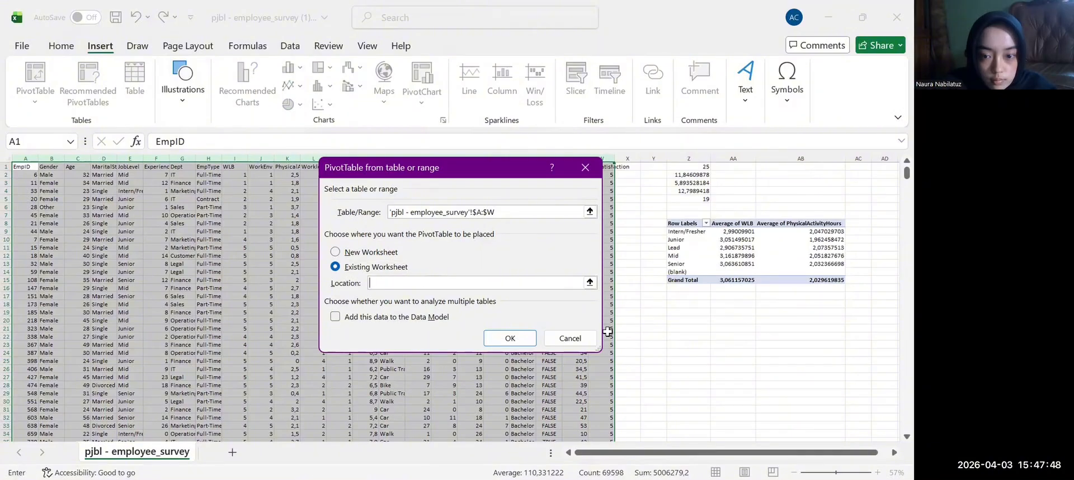
{"action": "left_click", "coordinate": [677, 319]}
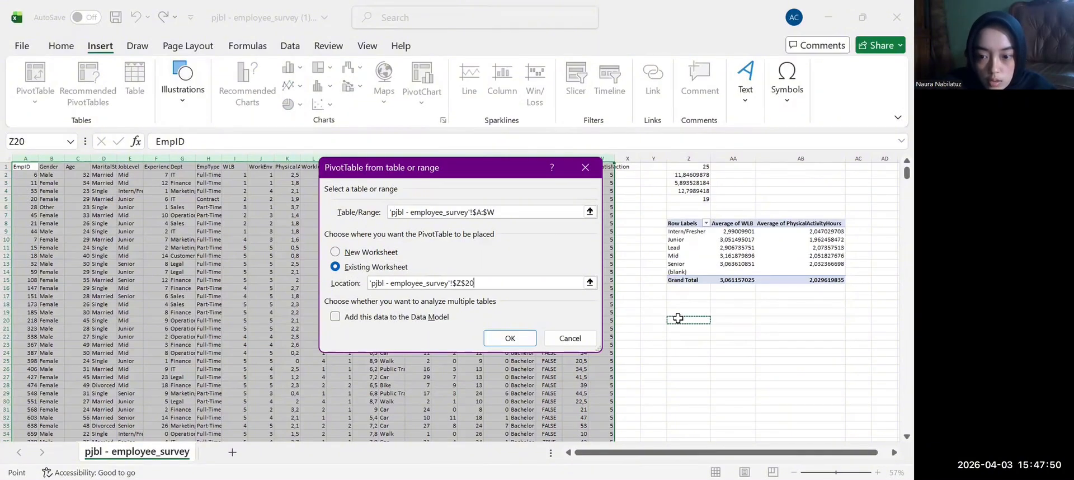
{"action": "left_click", "coordinate": [509, 338]}
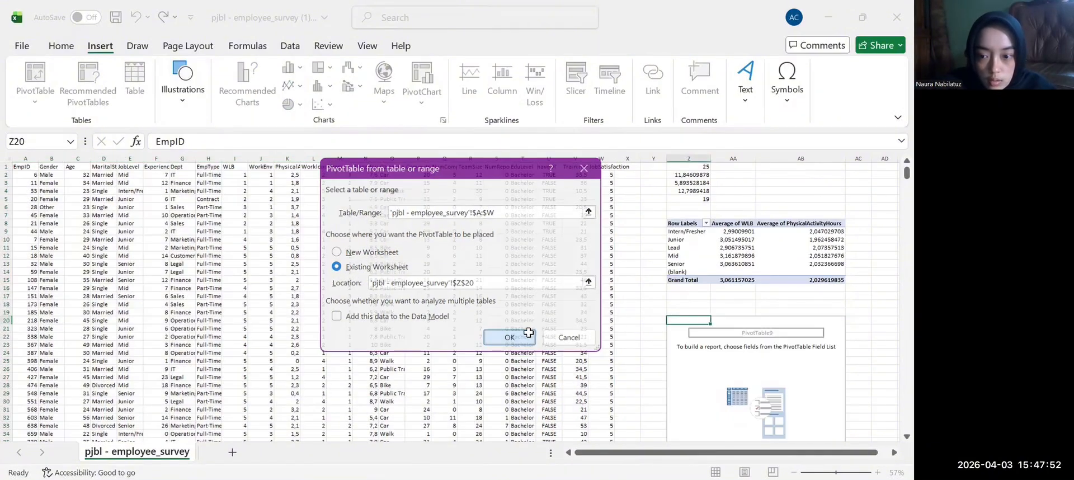
Lay out the PivotTable at Z20 with JobLevel as columns, Dept as rows and a count of Dept as values
{"action": "scroll", "coordinate": [794, 299], "scroll_direction": "down", "scroll_amount": 1}
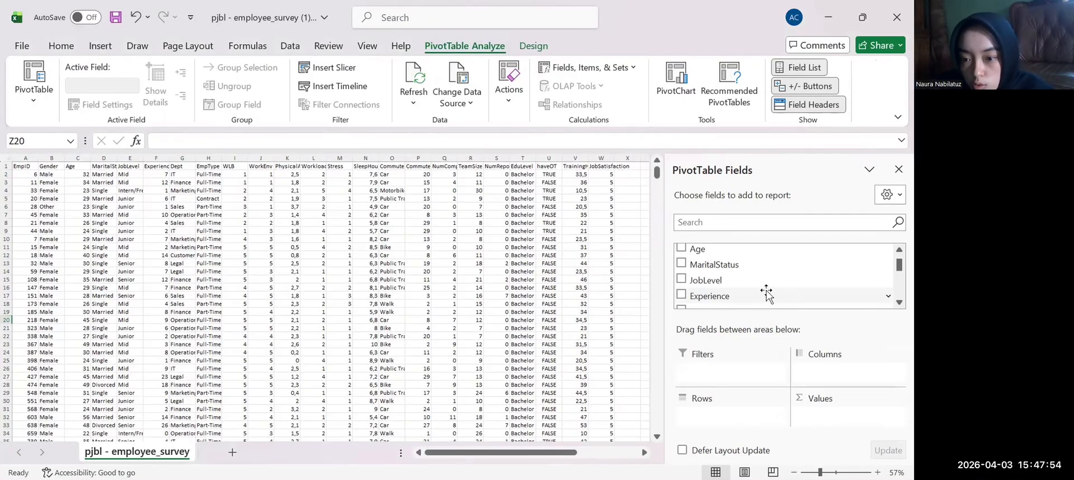
{"action": "left_click_drag", "start_coordinate": [768, 288], "coordinate": [831, 370]}
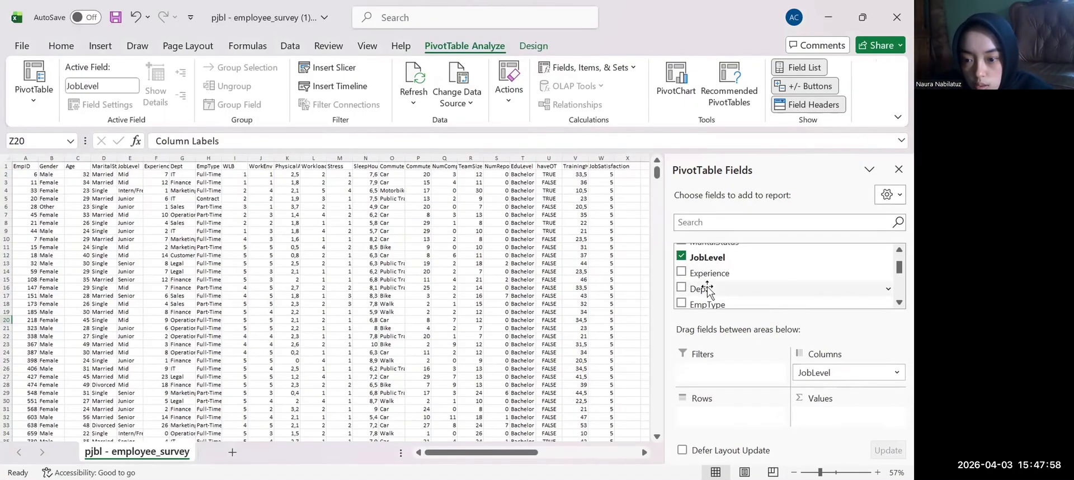
{"action": "left_click_drag", "start_coordinate": [701, 288], "coordinate": [721, 413]}
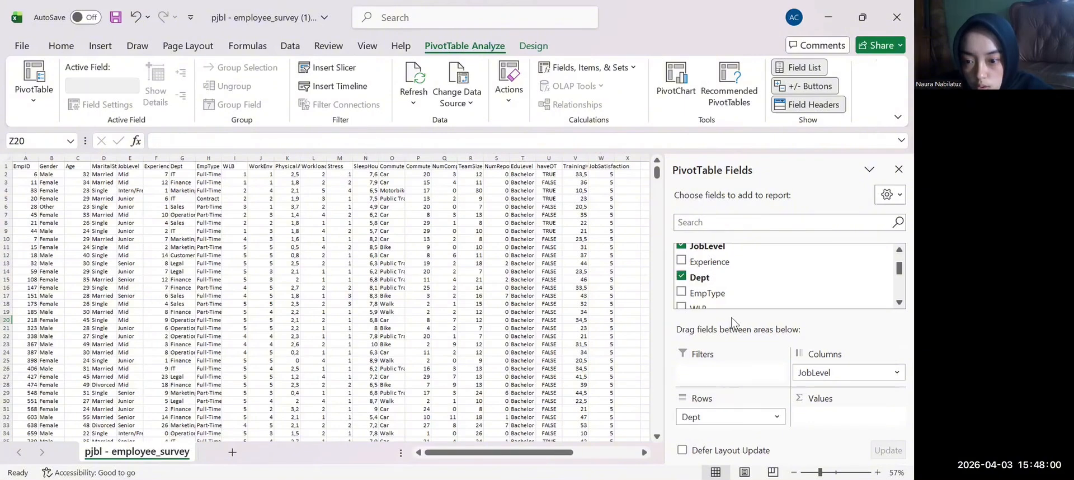
{"action": "left_click_drag", "start_coordinate": [725, 282], "coordinate": [824, 417]}
{"action": "scroll", "coordinate": [468, 314], "scroll_direction": "right", "scroll_amount": 5}
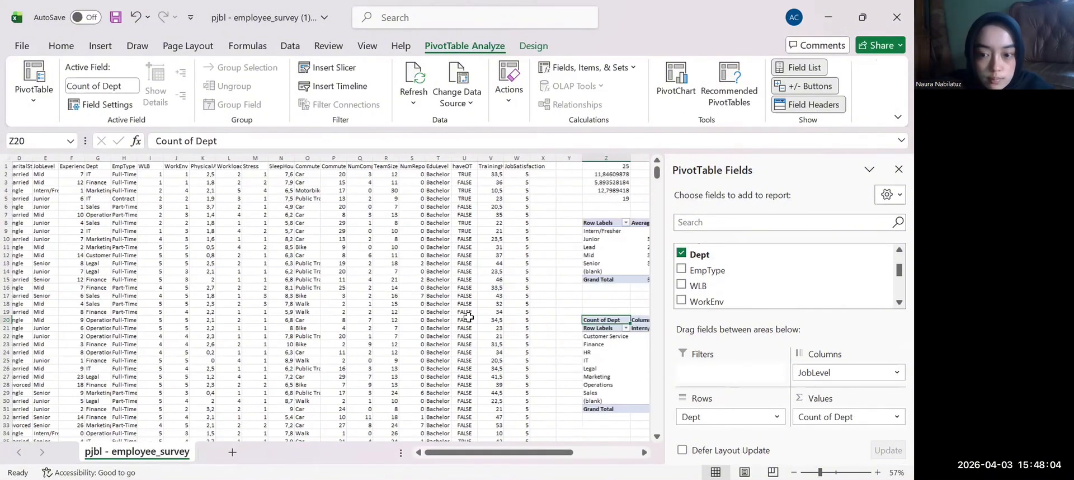
{"action": "scroll", "coordinate": [469, 317], "scroll_direction": "right", "scroll_amount": 2}
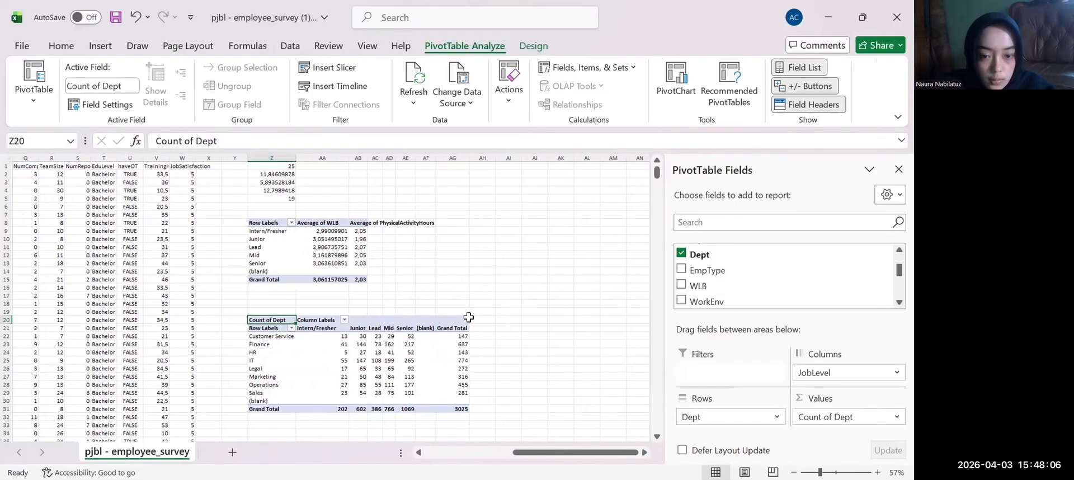
Insert a Stacked Column PivotChart from the Dept by JobLevel PivotTable and place it beside the table
{"action": "left_click", "coordinate": [375, 344]}
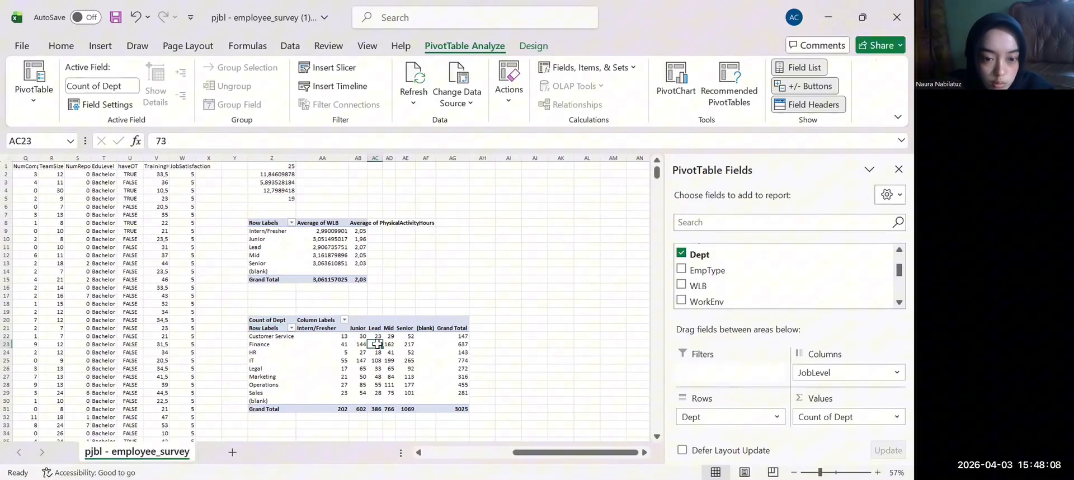
{"action": "left_click", "coordinate": [342, 336]}
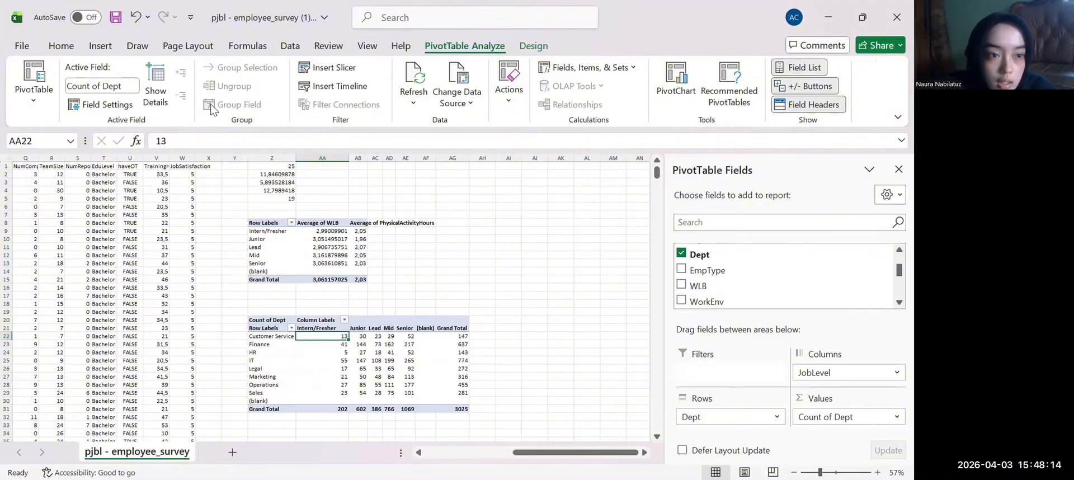
{"action": "left_click", "coordinate": [91, 49]}
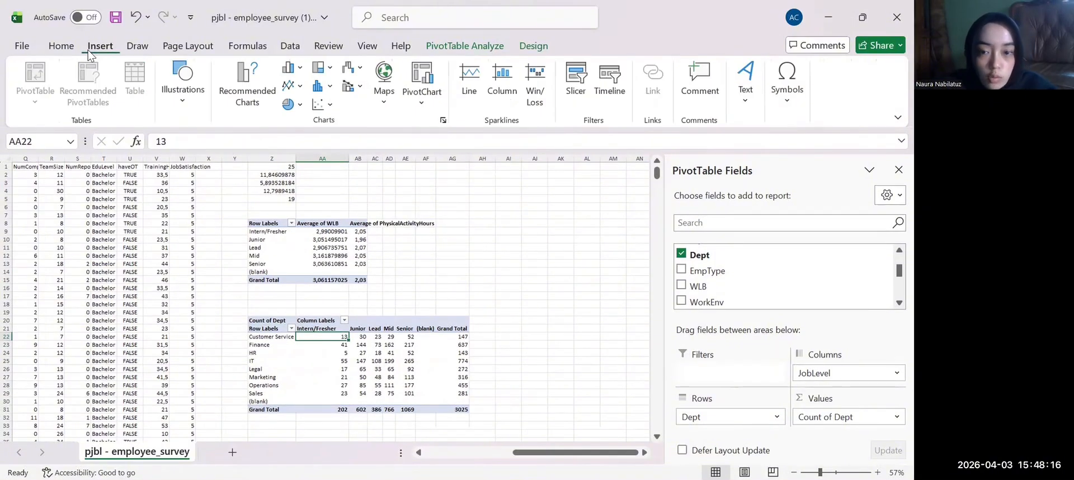
{"action": "left_click", "coordinate": [411, 101]}
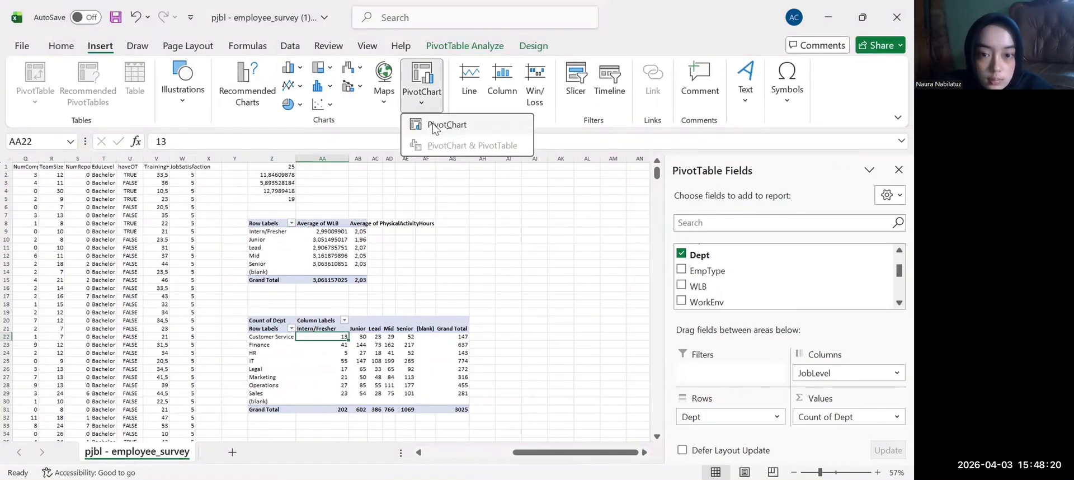
{"action": "left_click", "coordinate": [429, 123]}
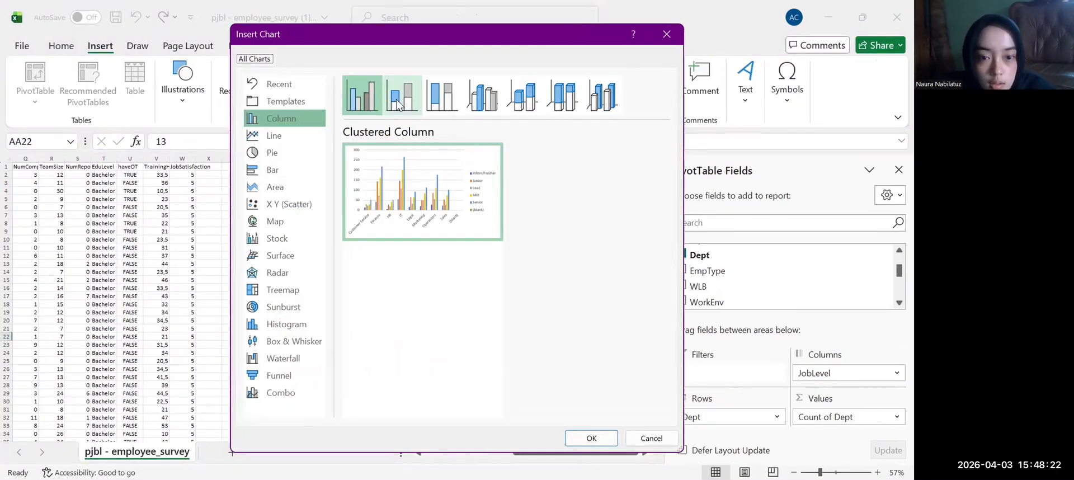
{"action": "left_click", "coordinate": [399, 104]}
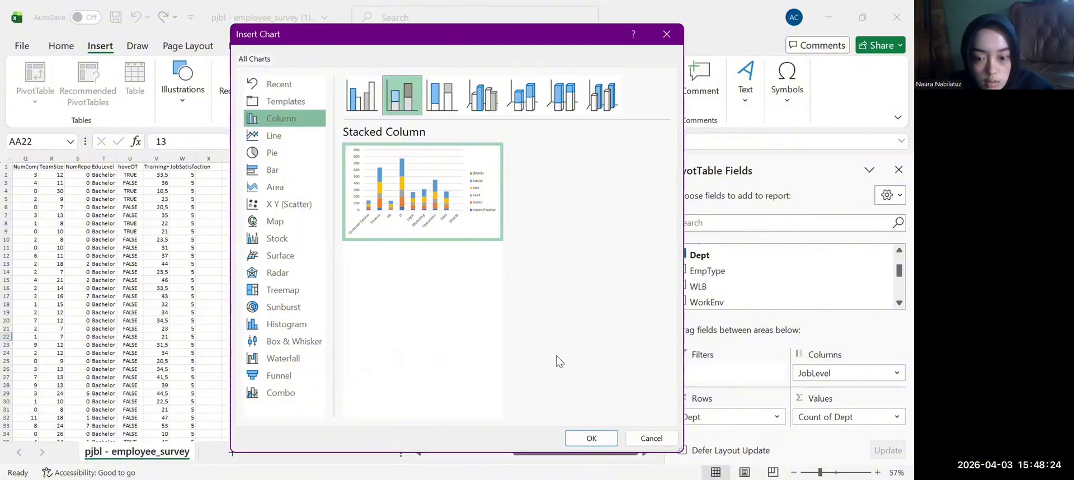
{"action": "left_click", "coordinate": [578, 437]}
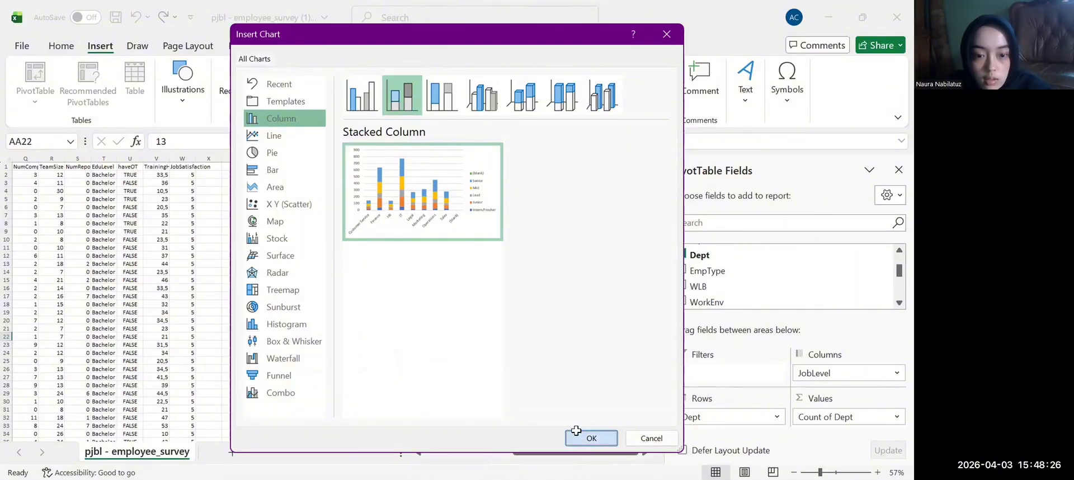
{"action": "left_click_drag", "start_coordinate": [370, 343], "coordinate": [624, 395]}
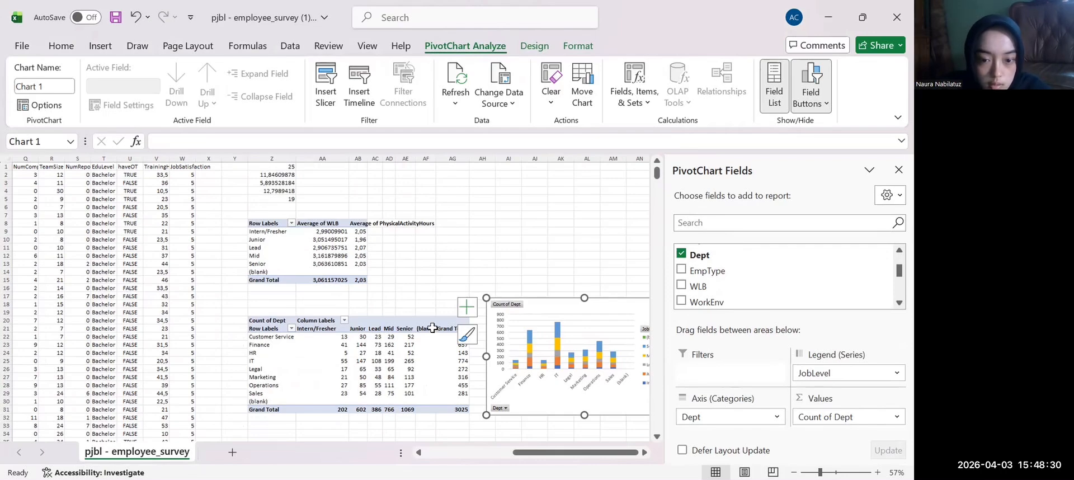
Add data labels and a chart title to the stacked column PivotChart
{"action": "scroll", "coordinate": [489, 254], "scroll_direction": "right", "scroll_amount": 3}
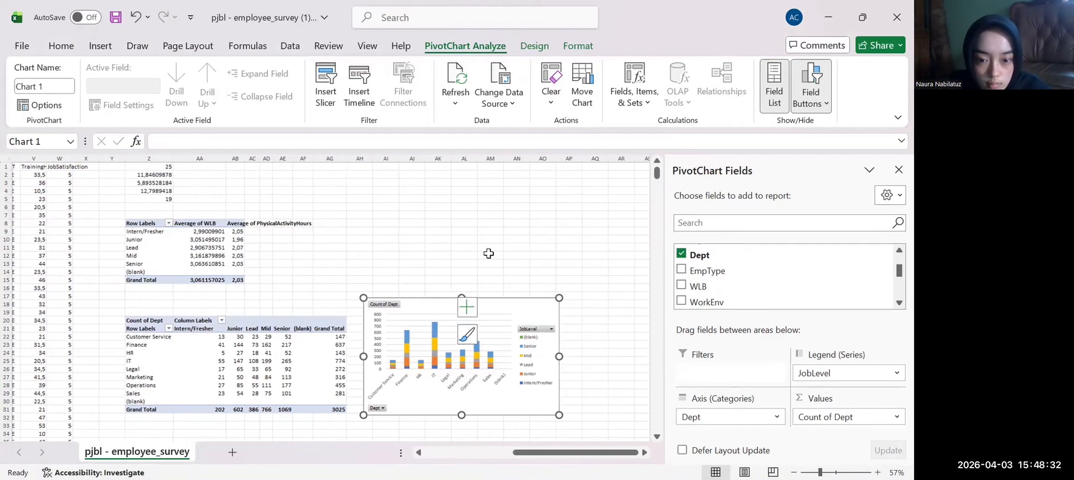
{"action": "scroll", "coordinate": [488, 254], "scroll_direction": "up", "scroll_amount": 1}
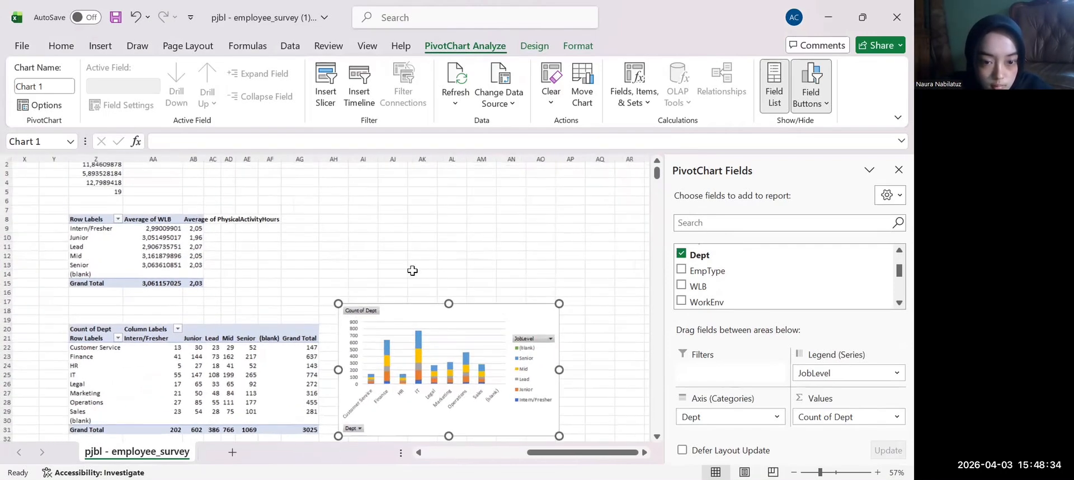
{"action": "scroll", "coordinate": [566, 307], "scroll_direction": "up", "scroll_amount": 1}
{"action": "left_click", "coordinate": [567, 305]}
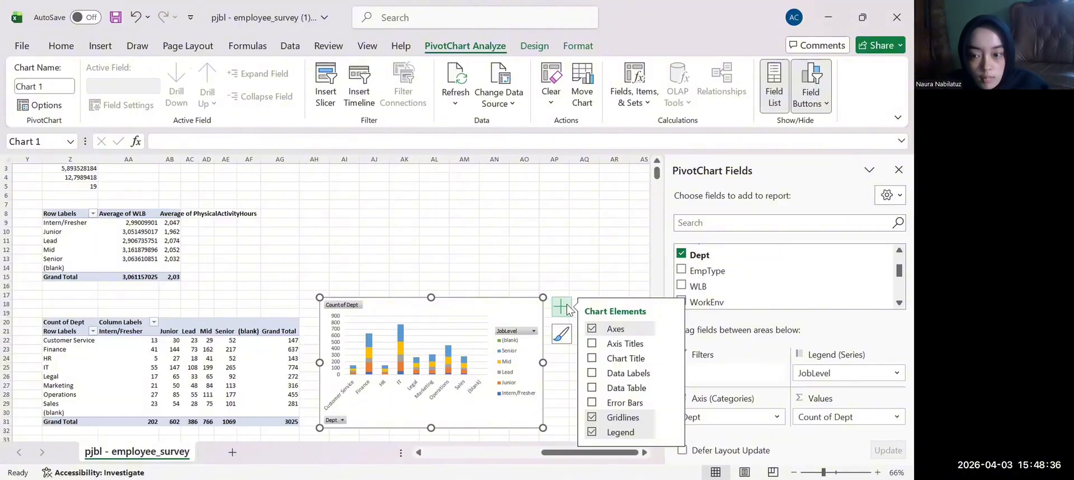
{"action": "left_click", "coordinate": [592, 376]}
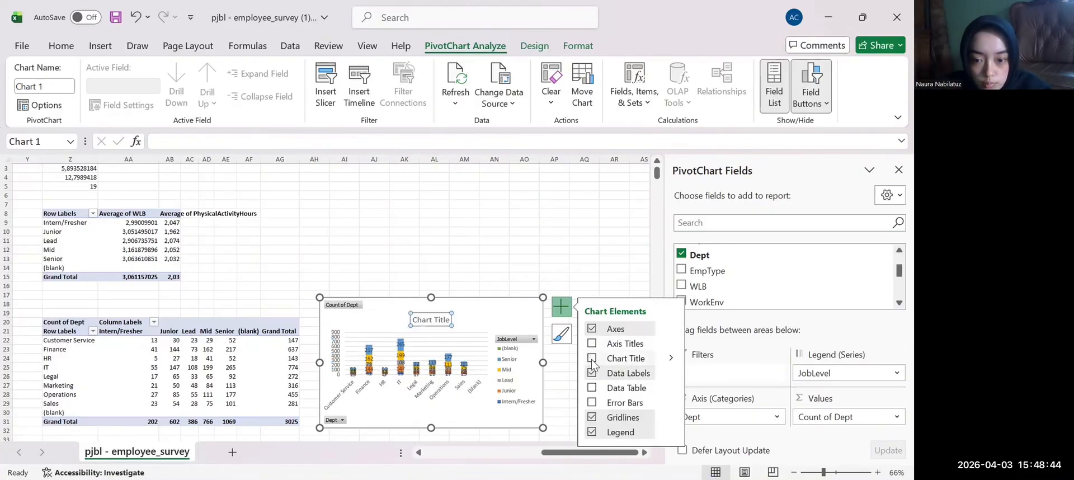
{"action": "left_click", "coordinate": [592, 359]}
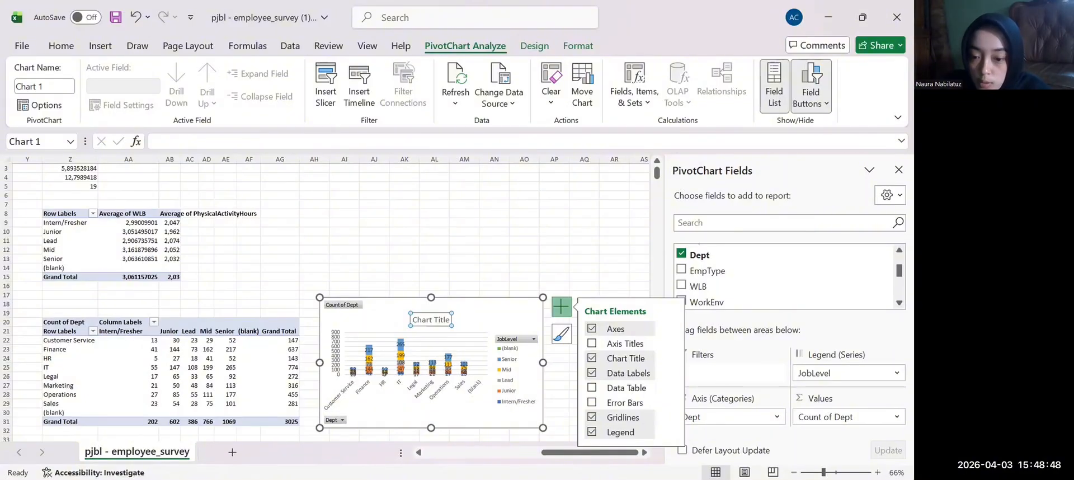
{"action": "key", "text": "alt+Tab"}
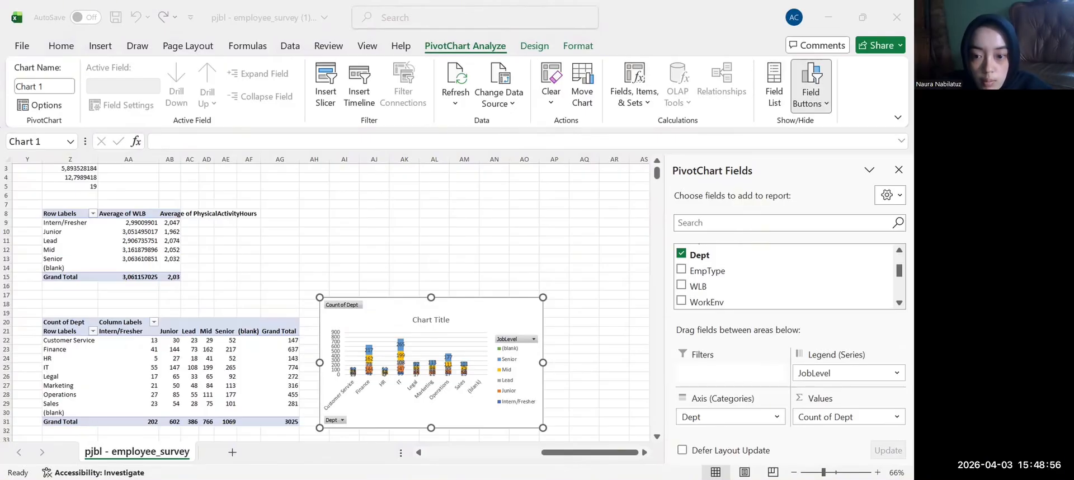
{"action": "right_click", "coordinate": [431, 320]}
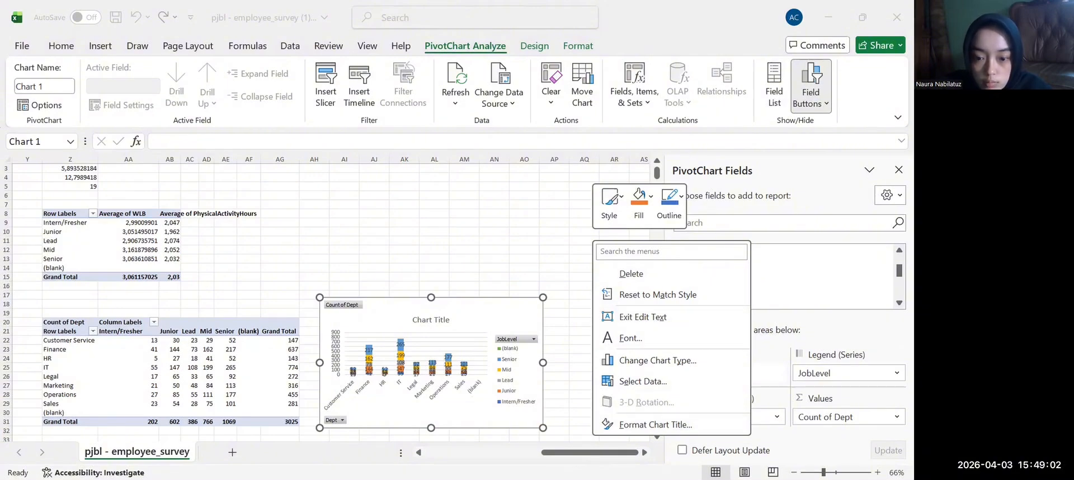
{"action": "key", "text": "Escape"}
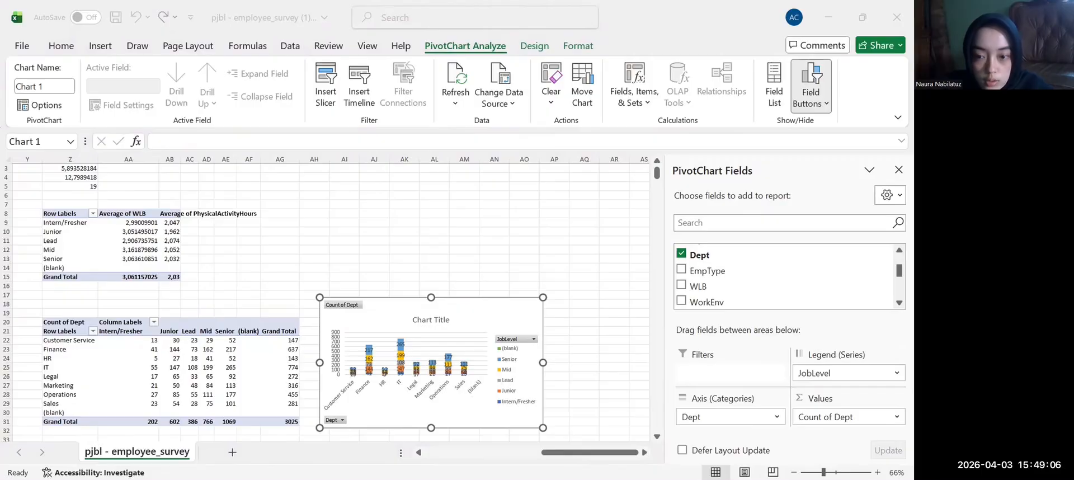
{"action": "left_click", "coordinate": [562, 330]}
{"action": "left_click", "coordinate": [568, 269]}
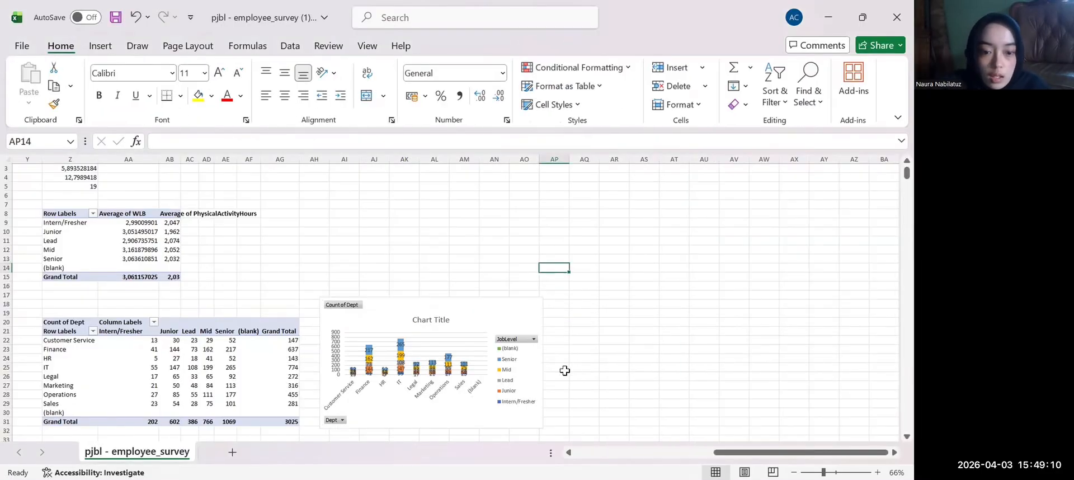
Examine the stacked column PivotChart up close to compare job level counts across the departments
{"action": "scroll", "coordinate": [558, 357], "scroll_direction": "down", "scroll_amount": 4}
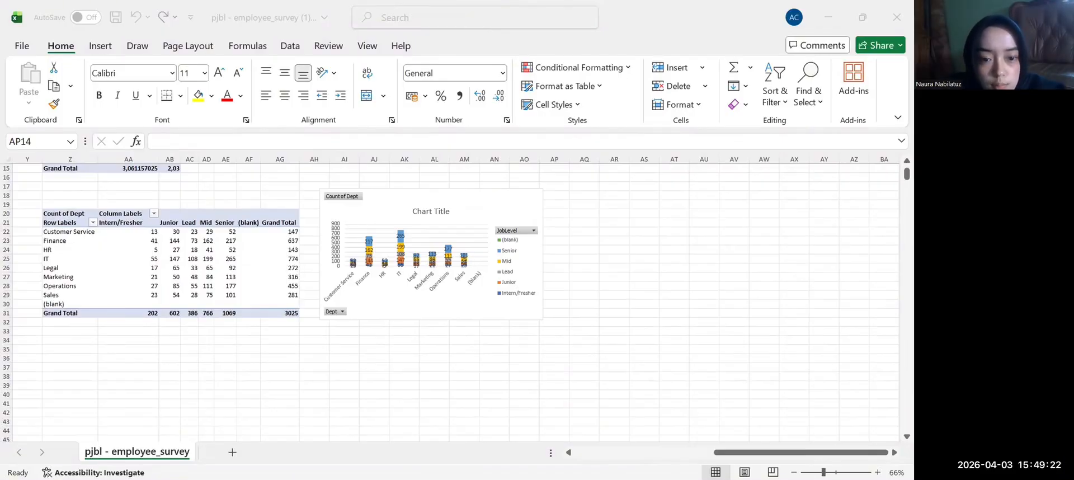
{"action": "scroll", "coordinate": [424, 342], "scroll_direction": "up", "scroll_amount": 3}
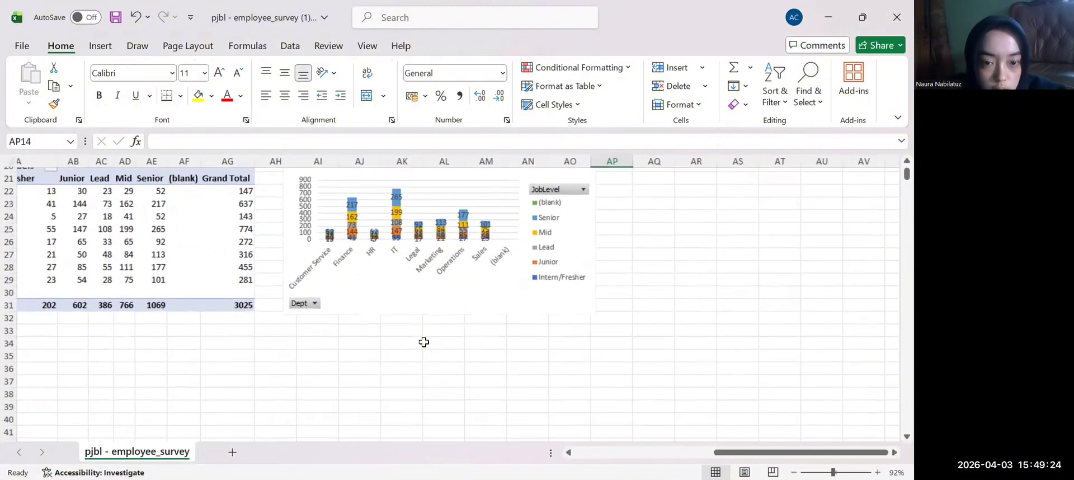
{"action": "scroll", "coordinate": [424, 341], "scroll_direction": "up", "scroll_amount": 1}
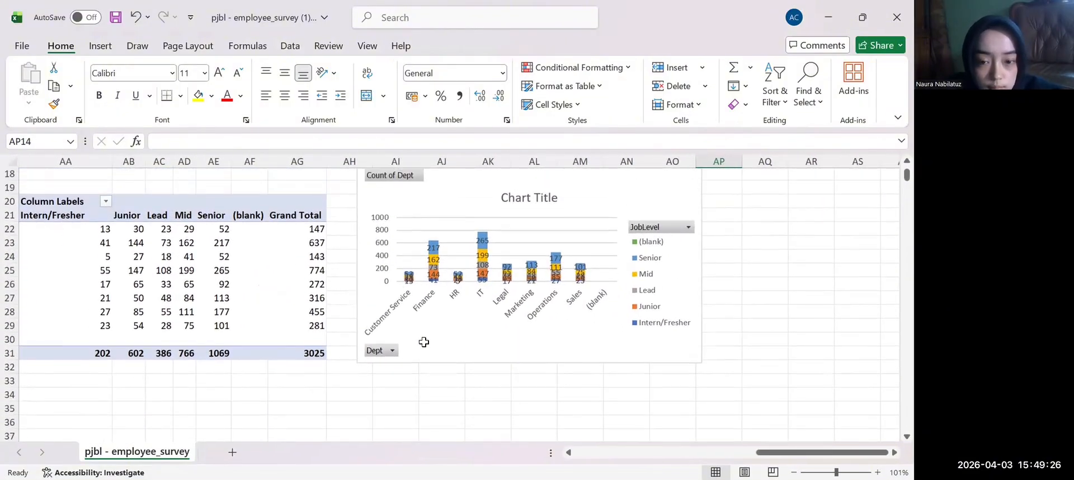
{"action": "scroll", "coordinate": [424, 342], "scroll_direction": "up", "scroll_amount": 1}
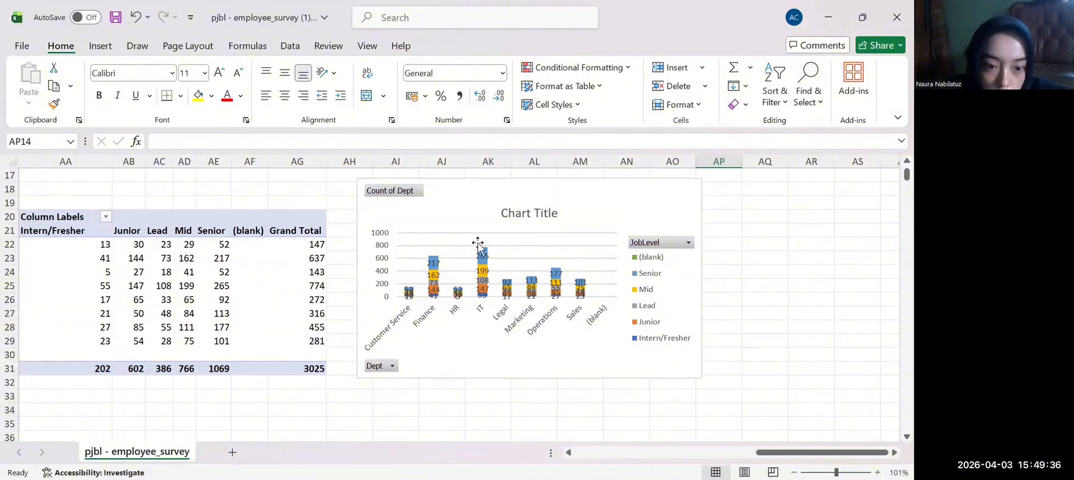
{"action": "mouse_move", "coordinate": [485, 253]}
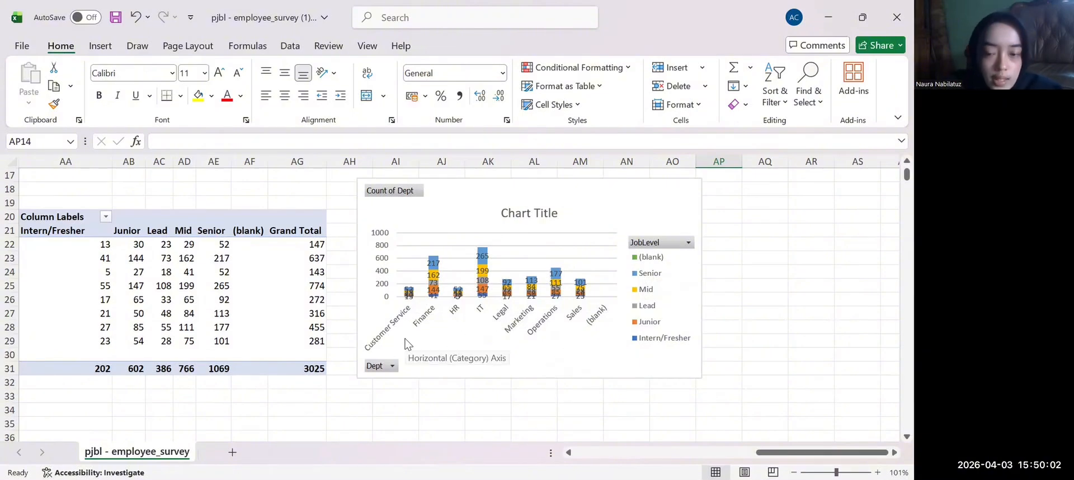
{"action": "scroll", "coordinate": [474, 332], "scroll_direction": "down", "scroll_amount": 1}
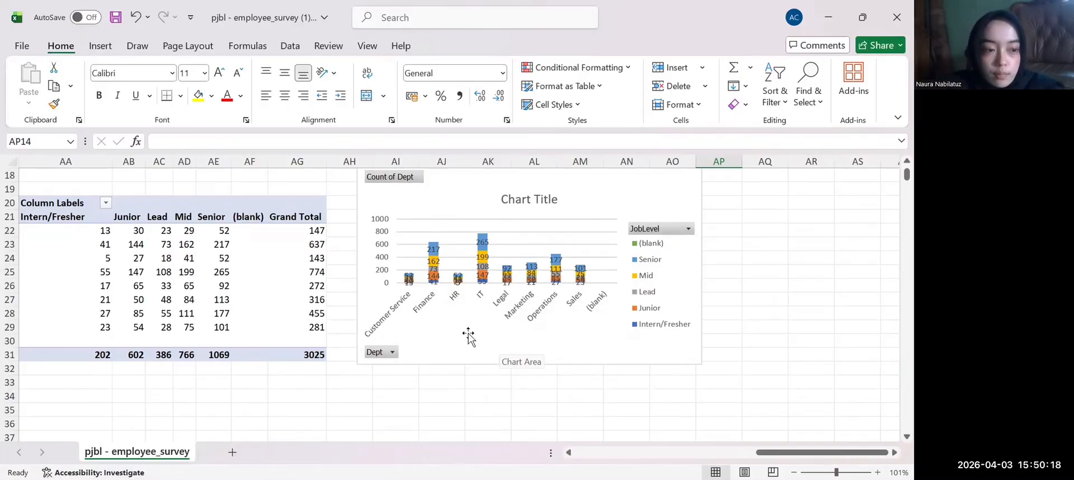
Copy the whole haveOT column from the survey data and paste it at AQ1, beyond the PivotChart
{"action": "scroll", "coordinate": [423, 404], "scroll_direction": "down", "scroll_amount": 5}
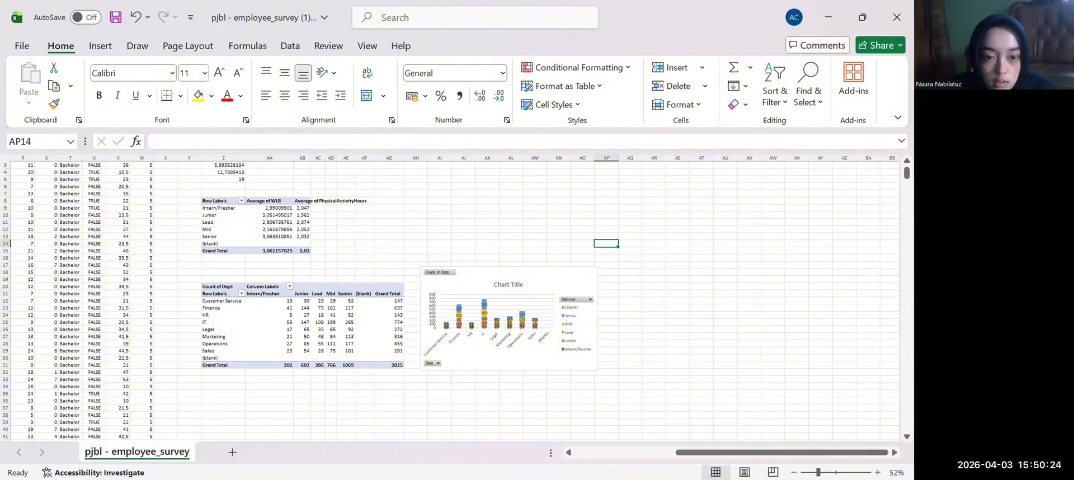
{"action": "key", "text": "alt+Tab"}
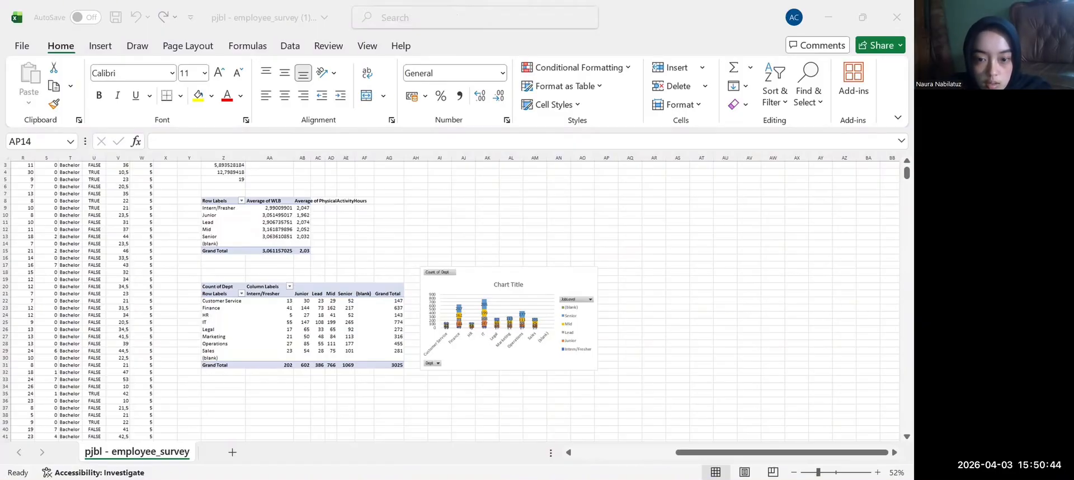
{"action": "scroll", "coordinate": [363, 200], "scroll_direction": "left", "scroll_amount": 5}
{"action": "scroll", "coordinate": [363, 200], "scroll_direction": "up", "scroll_amount": 1}
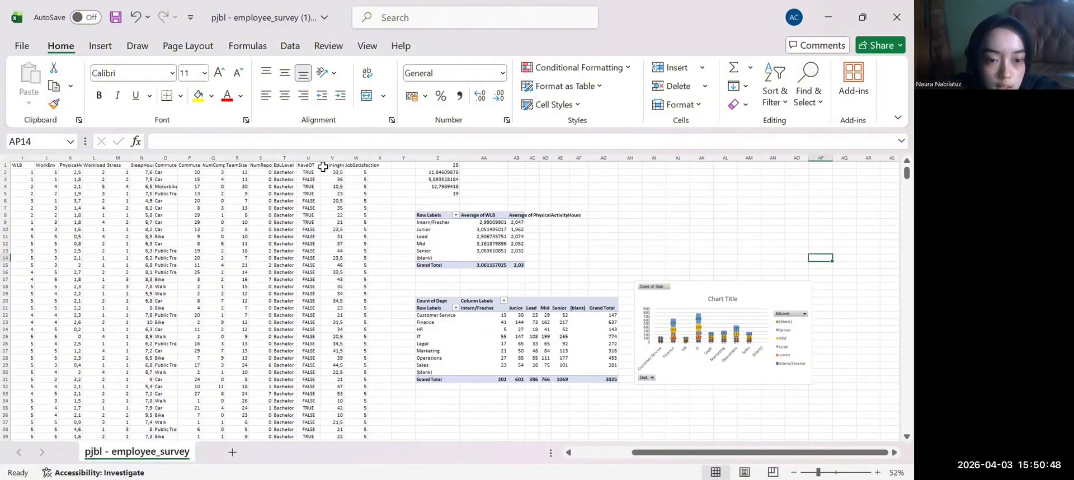
{"action": "left_click", "coordinate": [307, 165]}
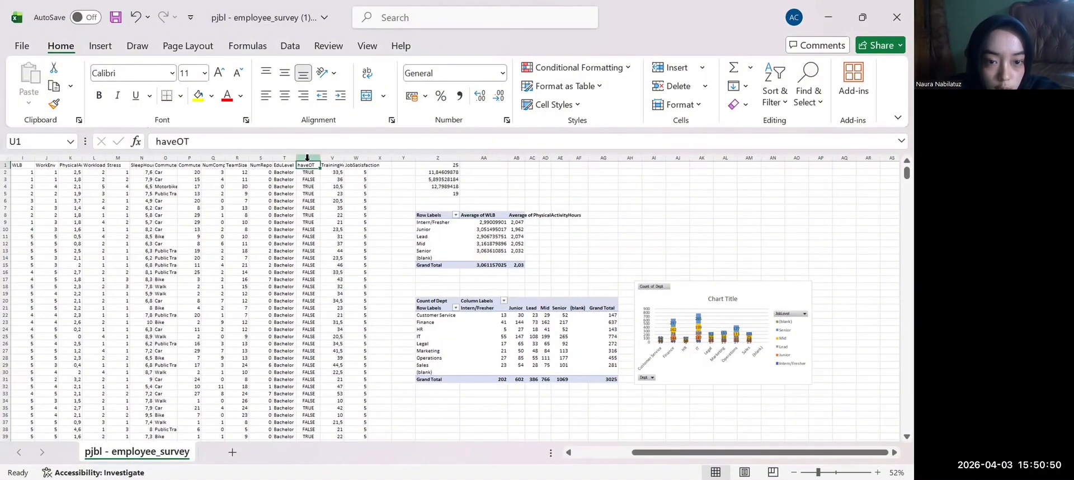
{"action": "left_click", "coordinate": [307, 157]}
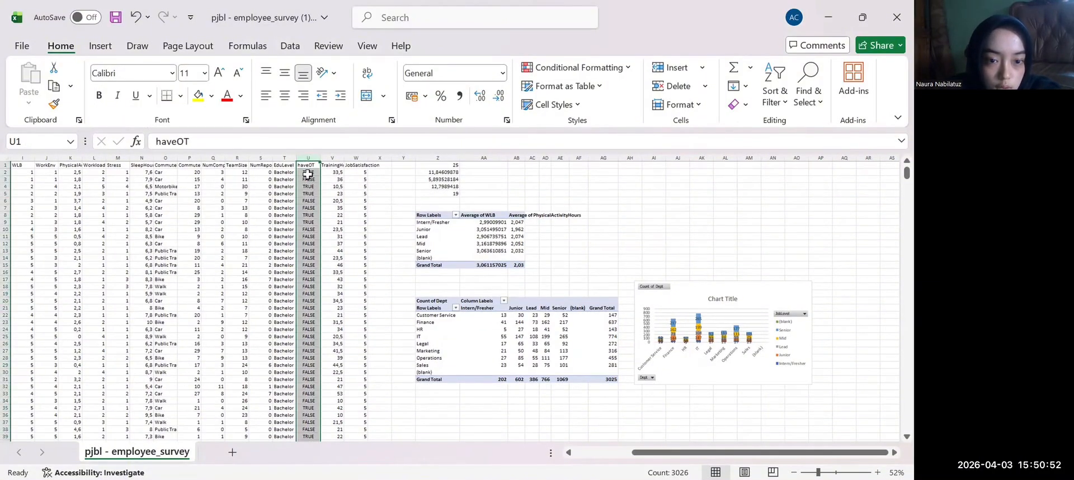
{"action": "left_click", "coordinate": [308, 173]}
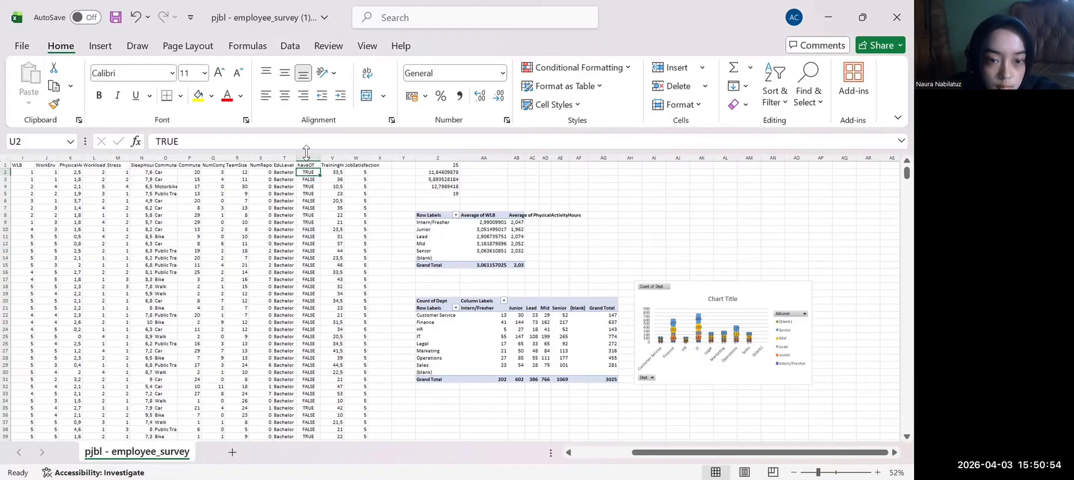
{"action": "left_click", "coordinate": [308, 157]}
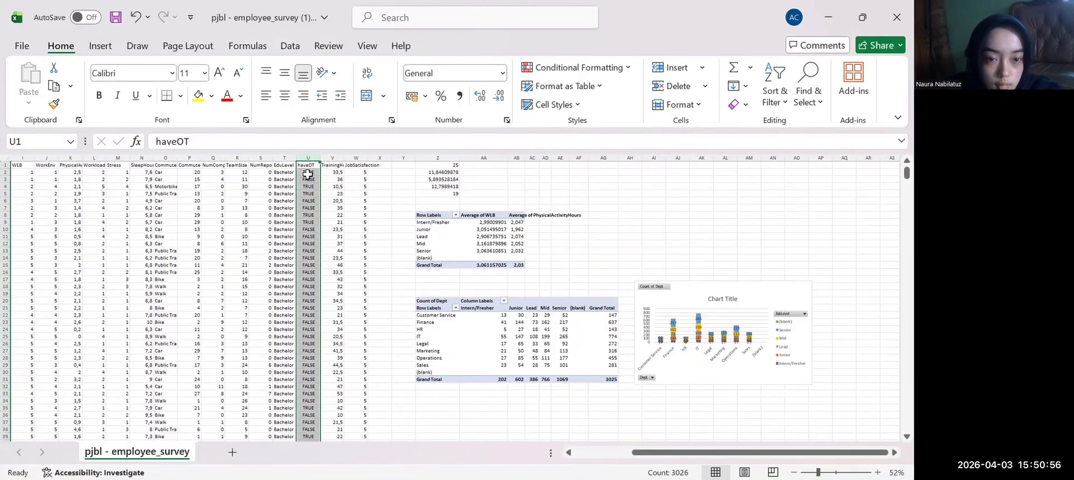
{"action": "right_click", "coordinate": [308, 174]}
{"action": "left_click", "coordinate": [342, 230]}
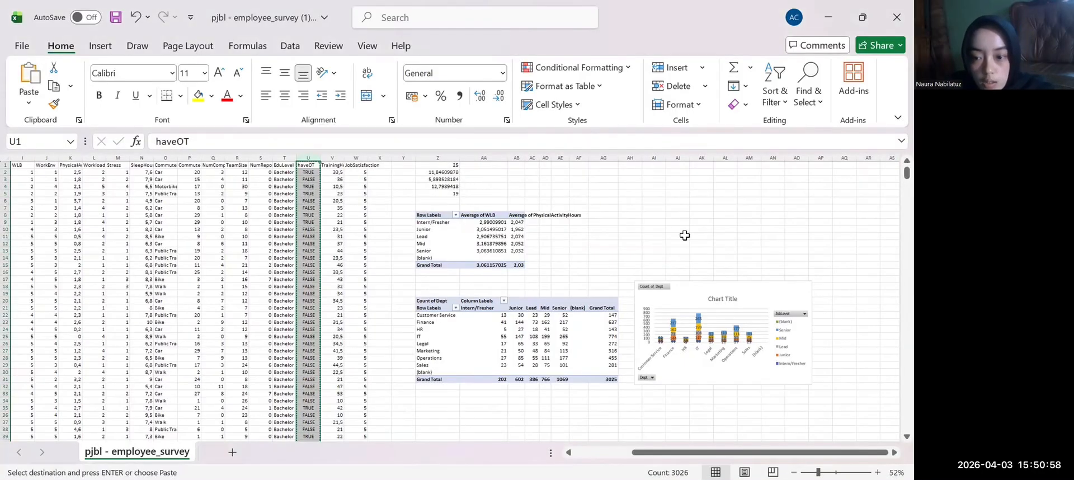
{"action": "scroll", "coordinate": [683, 235], "scroll_direction": "right", "scroll_amount": 3}
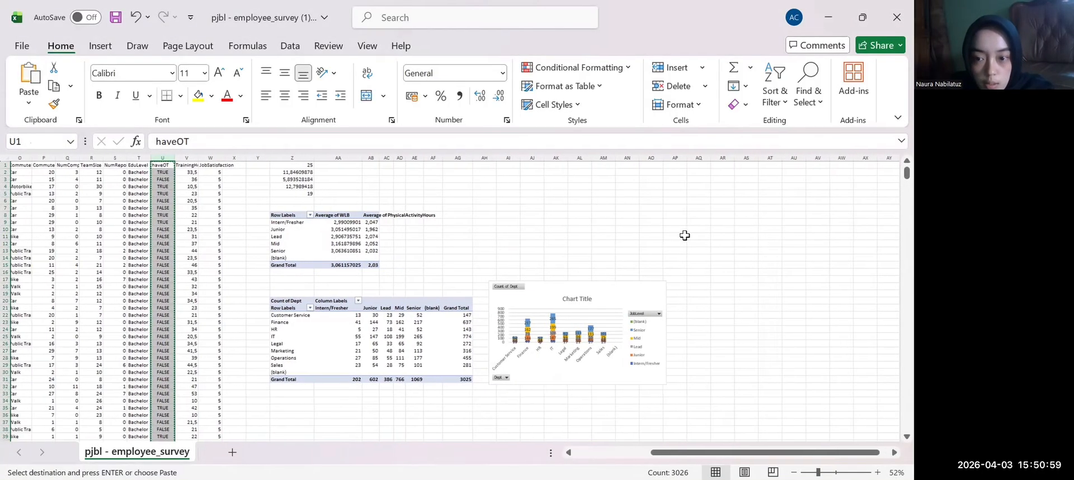
{"action": "left_click", "coordinate": [704, 166]}
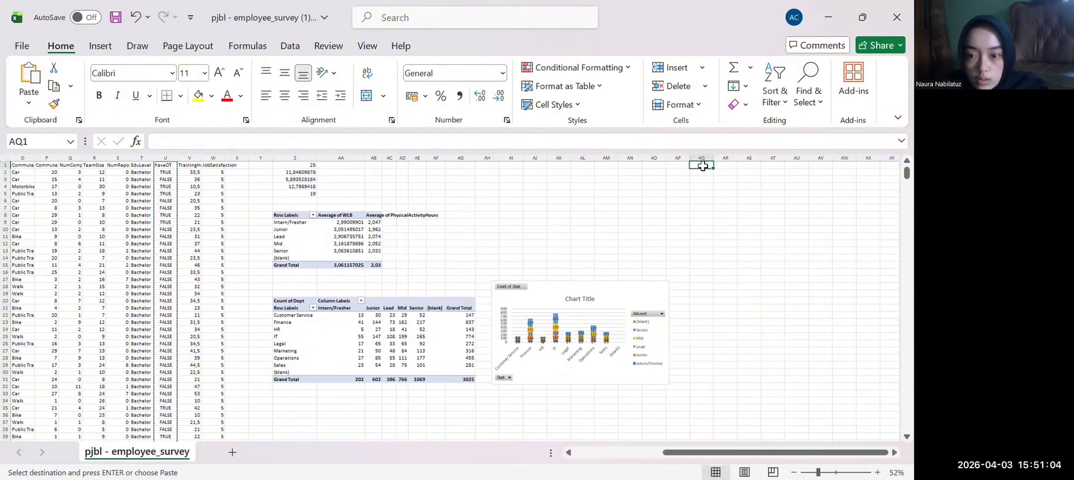
{"action": "right_click", "coordinate": [703, 166]}
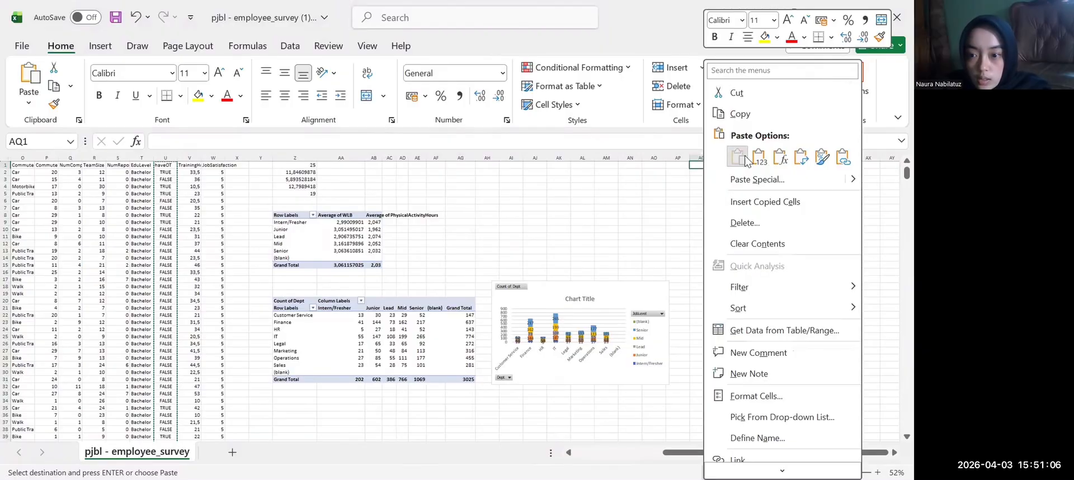
{"action": "left_click", "coordinate": [737, 158]}
Add a filter to the pasted haveOT column
{"action": "scroll", "coordinate": [737, 222], "scroll_direction": "right", "scroll_amount": 3}
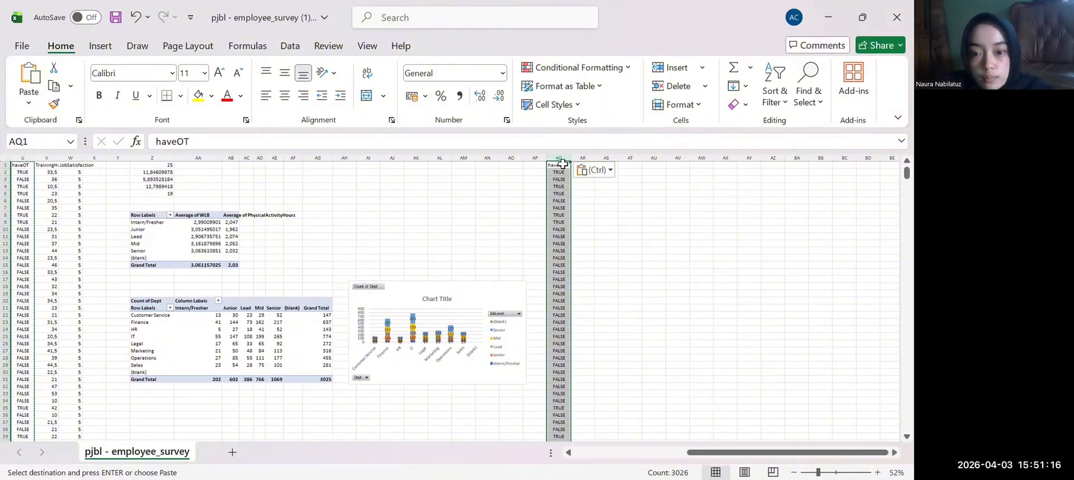
{"action": "left_click", "coordinate": [102, 49]}
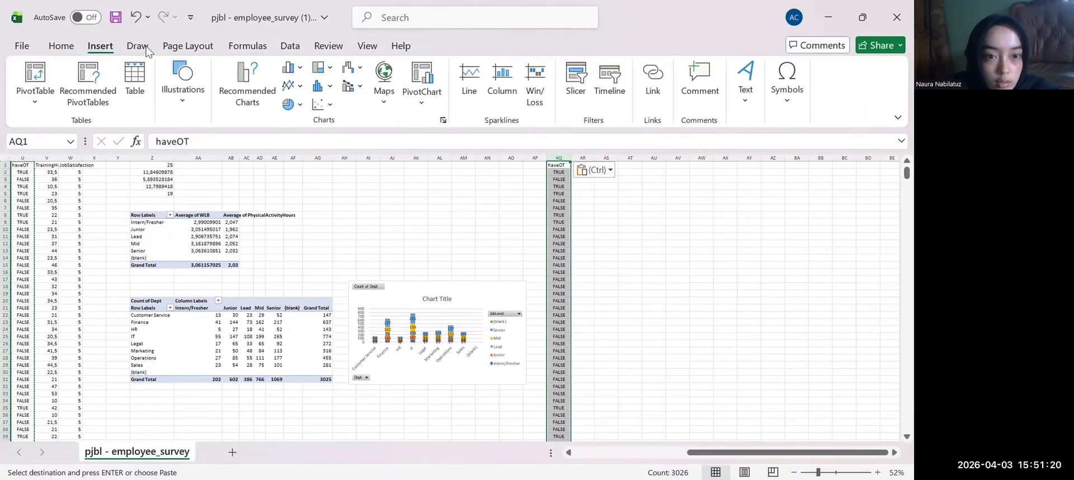
{"action": "left_click", "coordinate": [290, 45]}
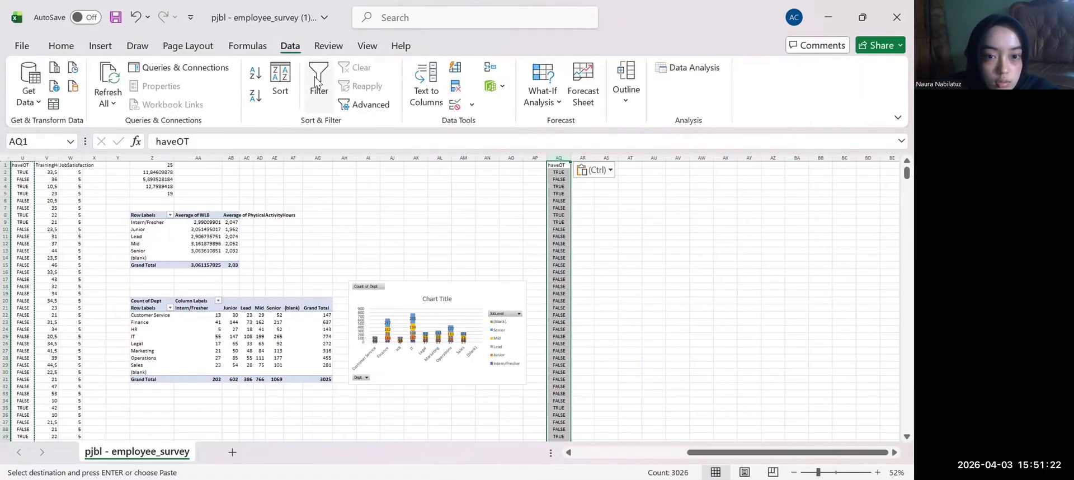
{"action": "left_click", "coordinate": [321, 84]}
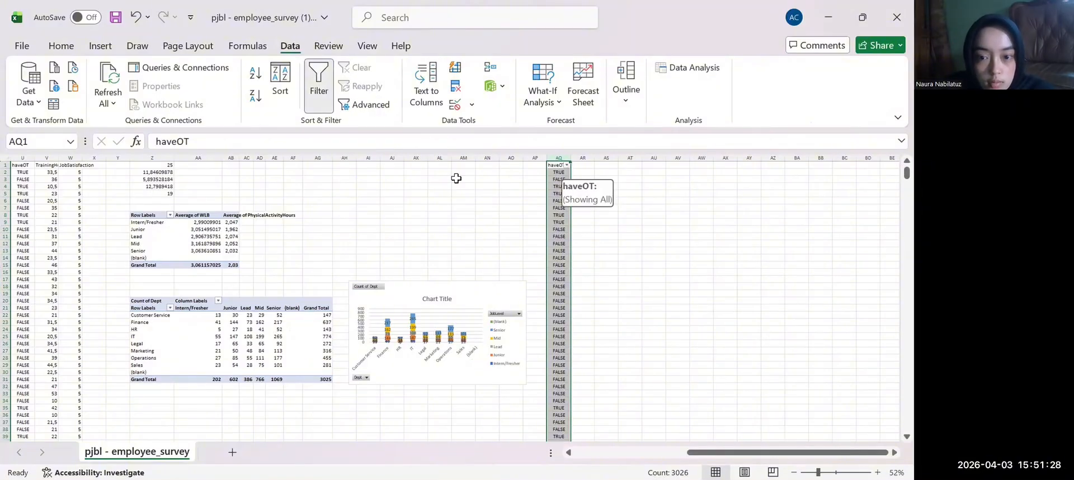
Copy the whole JobSatisfaction column from the survey data and paste it at AR1, beside the haveOT copy
{"action": "scroll", "coordinate": [456, 178], "scroll_direction": "left", "scroll_amount": 3}
{"action": "scroll", "coordinate": [457, 178], "scroll_direction": "right", "scroll_amount": 1}
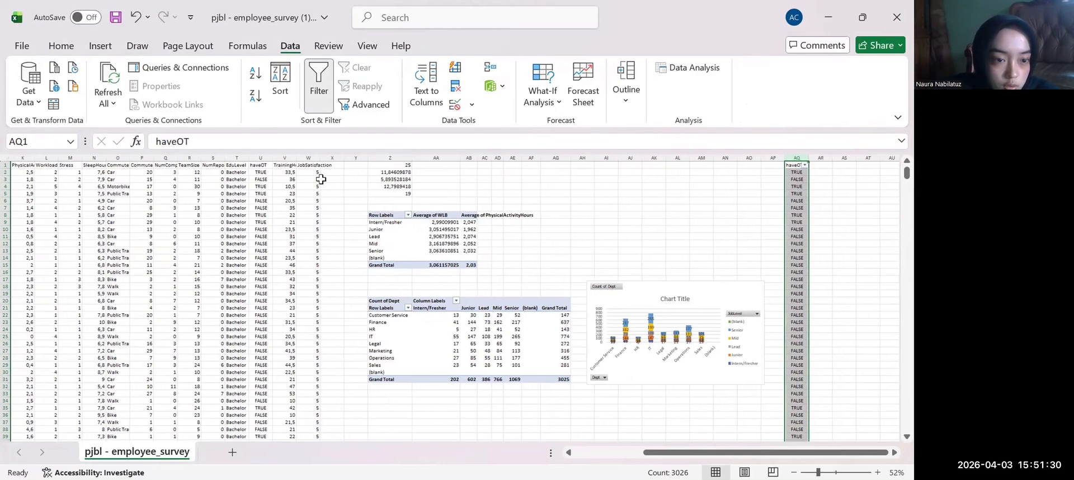
{"action": "scroll", "coordinate": [240, 192], "scroll_direction": "left", "scroll_amount": 1}
{"action": "scroll", "coordinate": [240, 193], "scroll_direction": "left", "scroll_amount": 1}
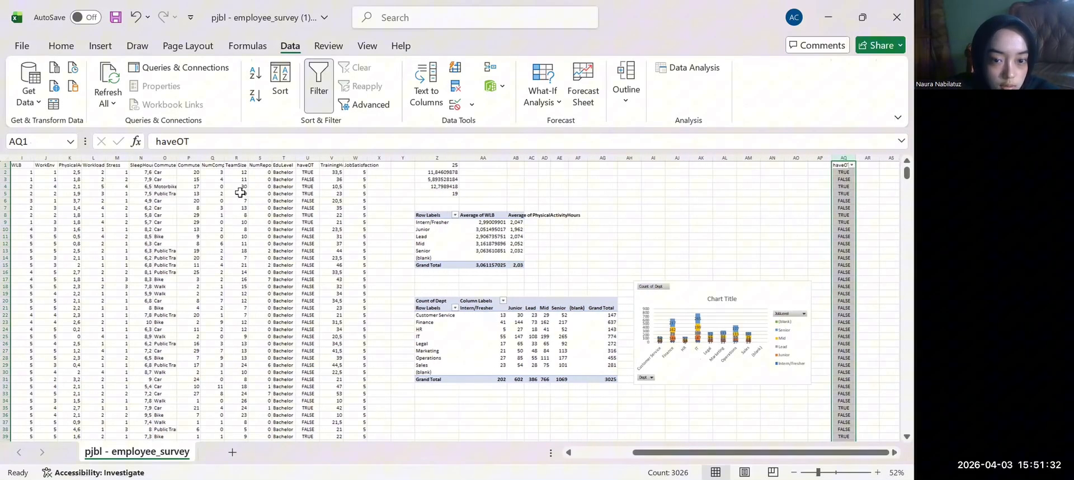
{"action": "left_click", "coordinate": [358, 166]}
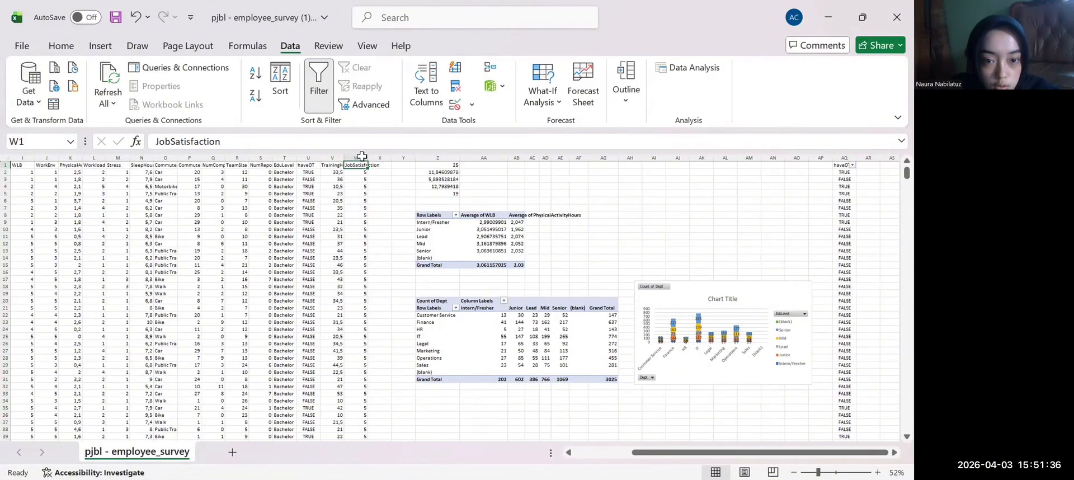
{"action": "left_click_drag", "start_coordinate": [363, 158], "coordinate": [362, 157]}
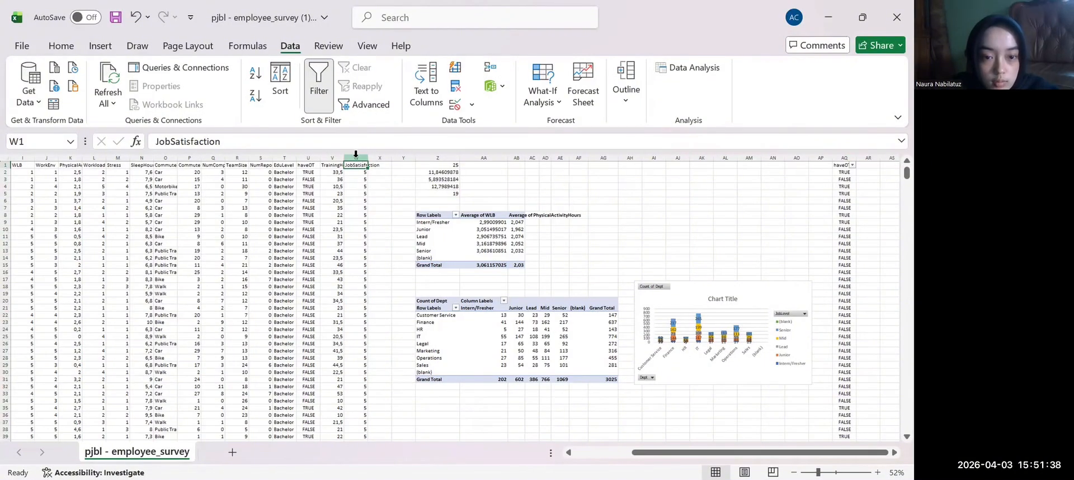
{"action": "left_click", "coordinate": [356, 158]}
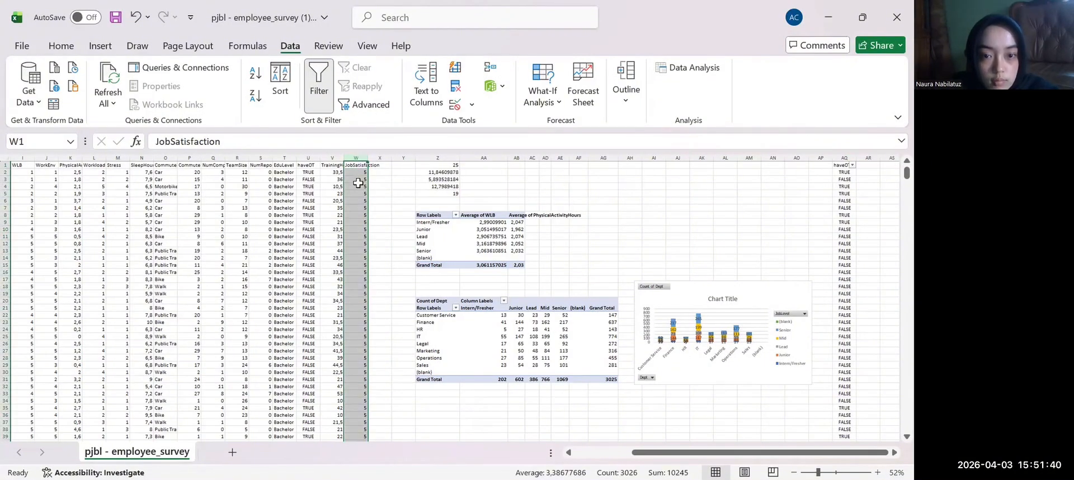
{"action": "right_click", "coordinate": [358, 183]}
{"action": "left_click", "coordinate": [424, 238]}
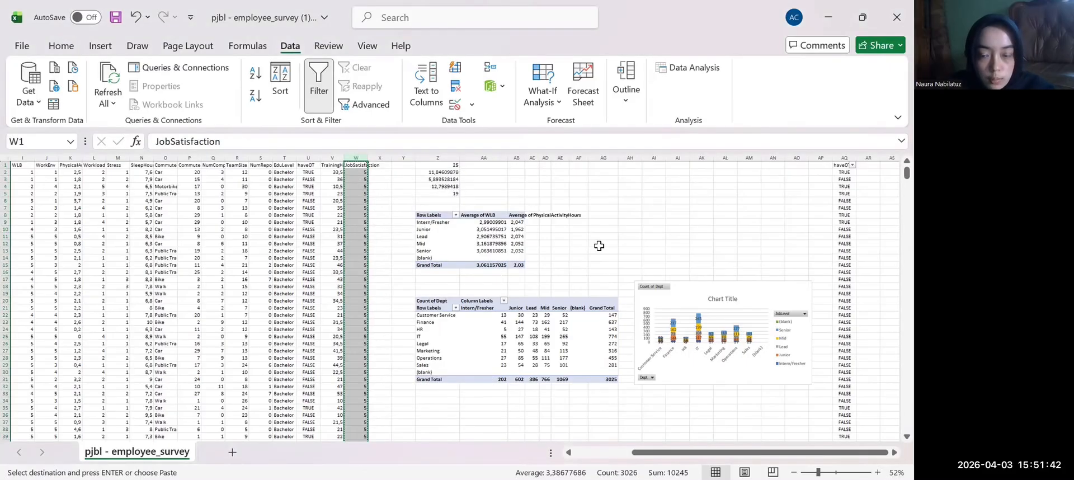
{"action": "scroll", "coordinate": [599, 245], "scroll_direction": "right", "scroll_amount": 5}
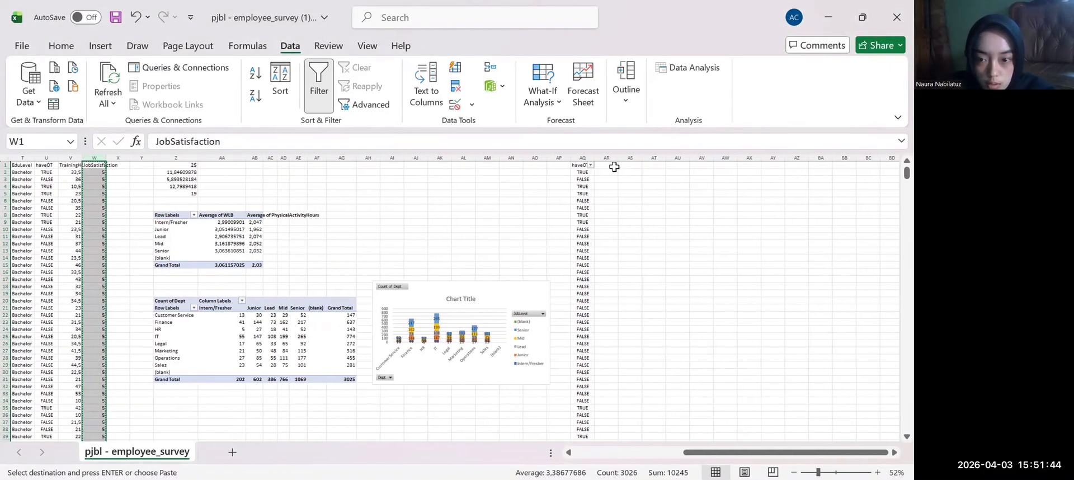
{"action": "left_click", "coordinate": [610, 165]}
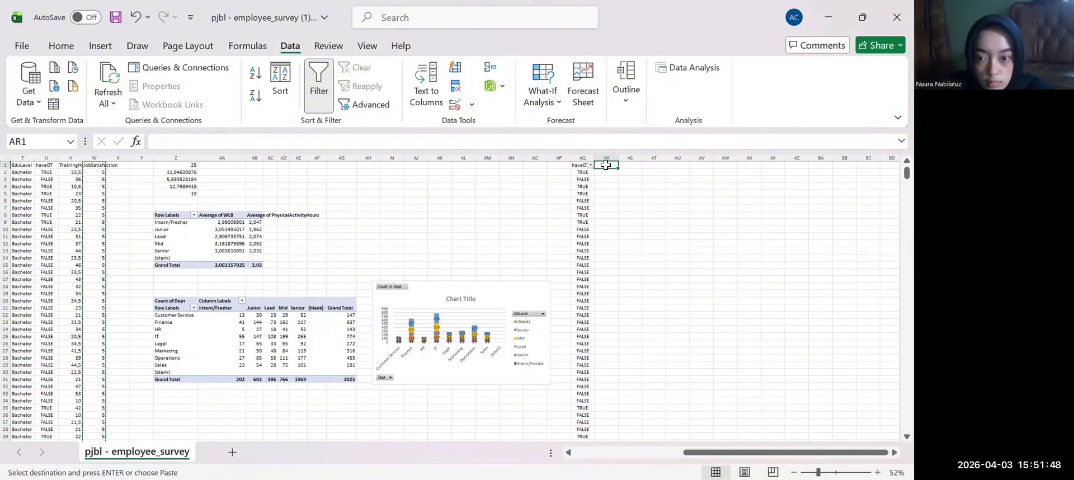
{"action": "right_click", "coordinate": [607, 165]}
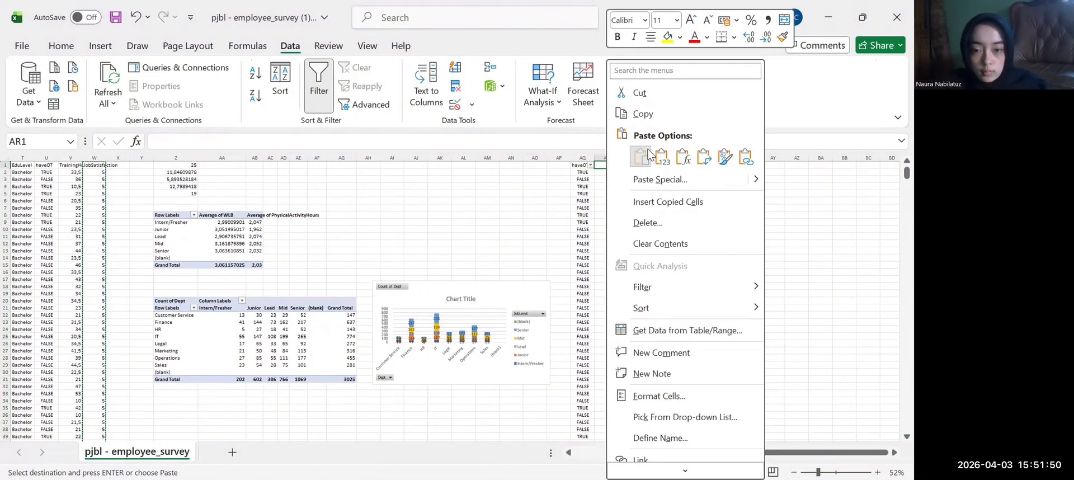
{"action": "left_click", "coordinate": [642, 157]}
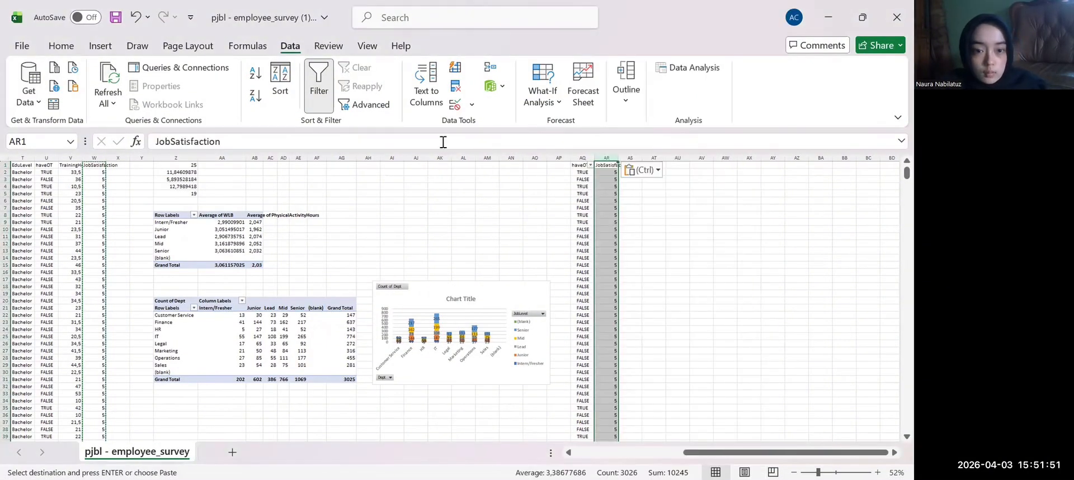
Reapply the filter so it covers both the copied haveOT and JobSatisfaction columns
{"action": "left_click", "coordinate": [318, 83]}
{"action": "left_click", "coordinate": [318, 83]}
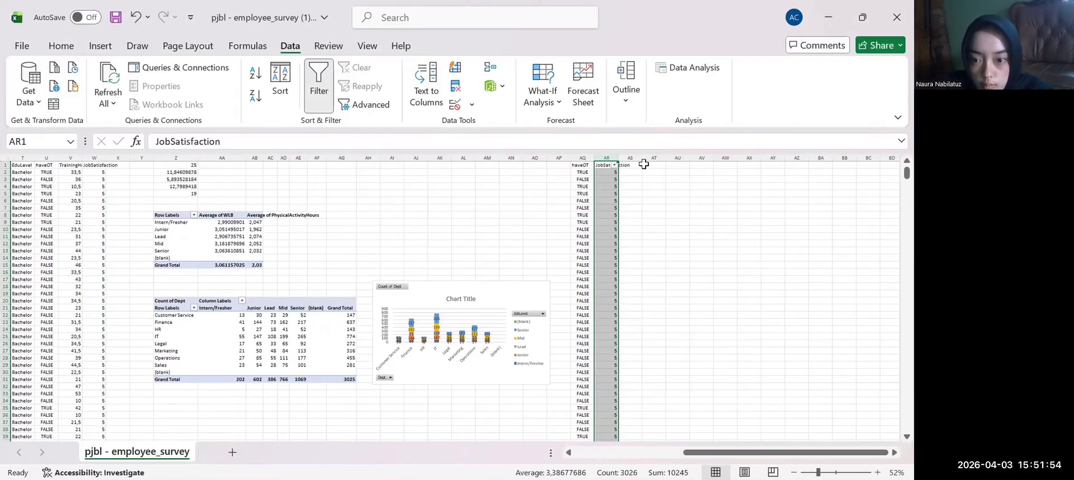
{"action": "left_click", "coordinate": [587, 165]}
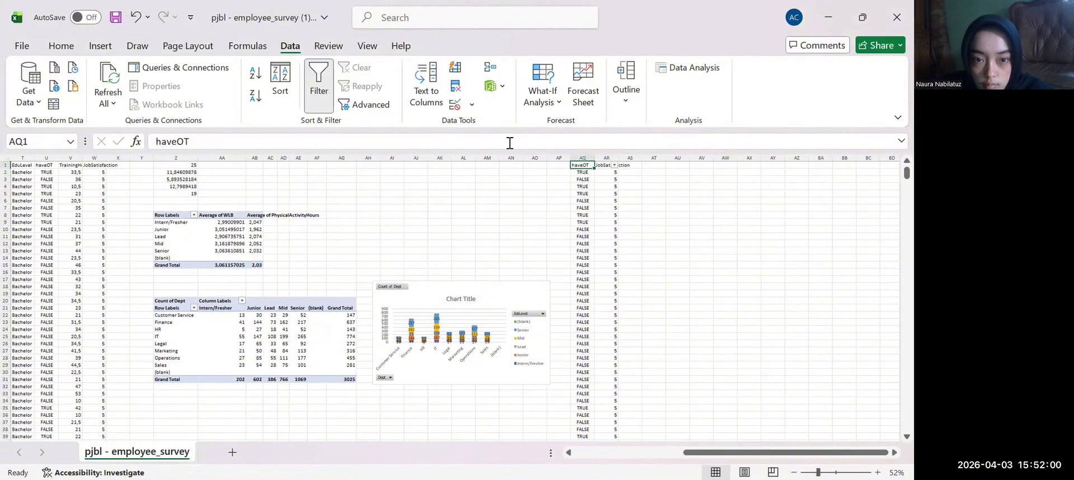
{"action": "left_click", "coordinate": [325, 100]}
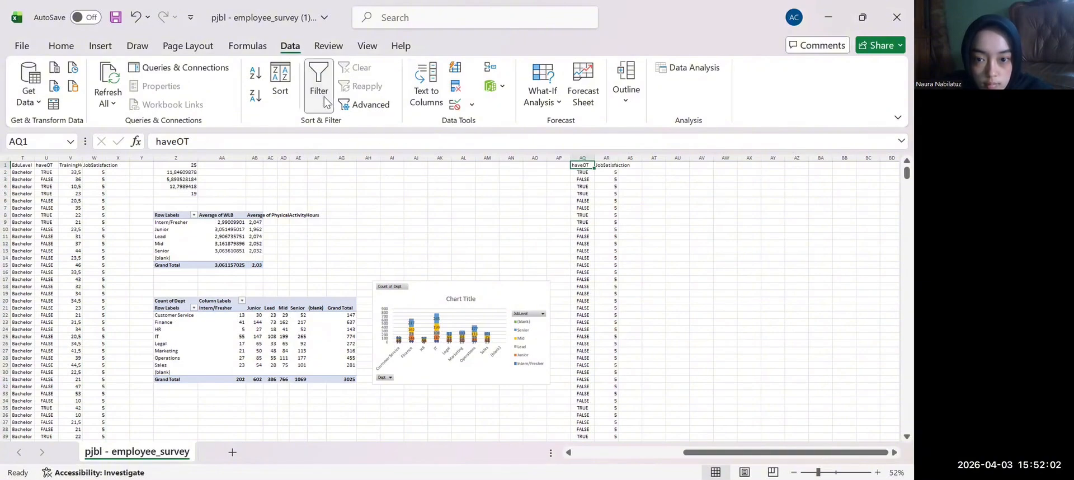
{"action": "left_click", "coordinate": [326, 101]}
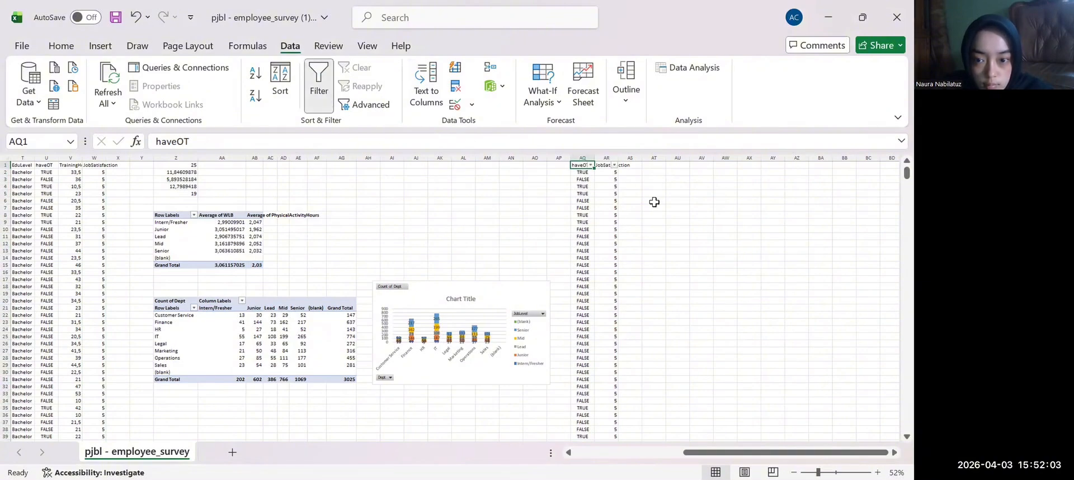
Filter the copied haveOT column to show only the FALSE rows
{"action": "left_click", "coordinate": [591, 165]}
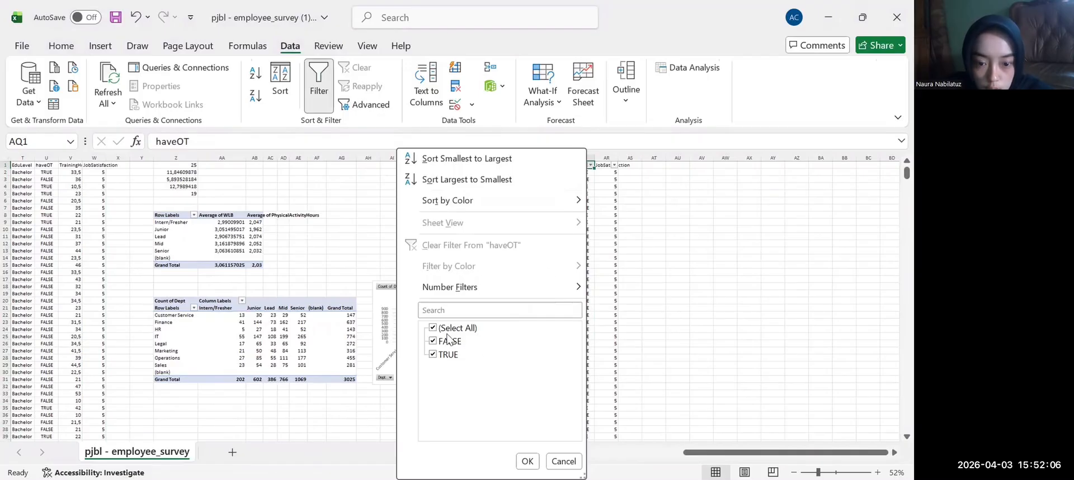
{"action": "left_click", "coordinate": [434, 328]}
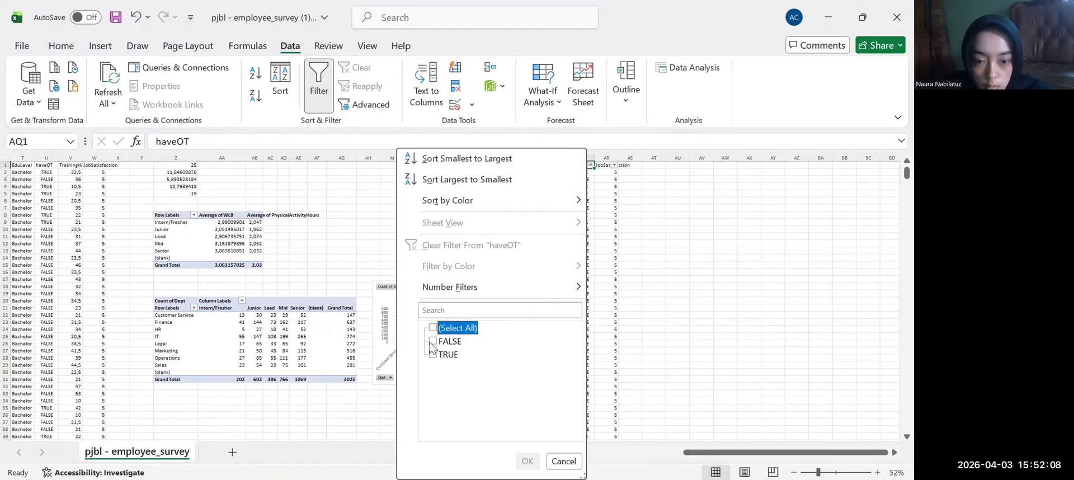
{"action": "left_click", "coordinate": [432, 342]}
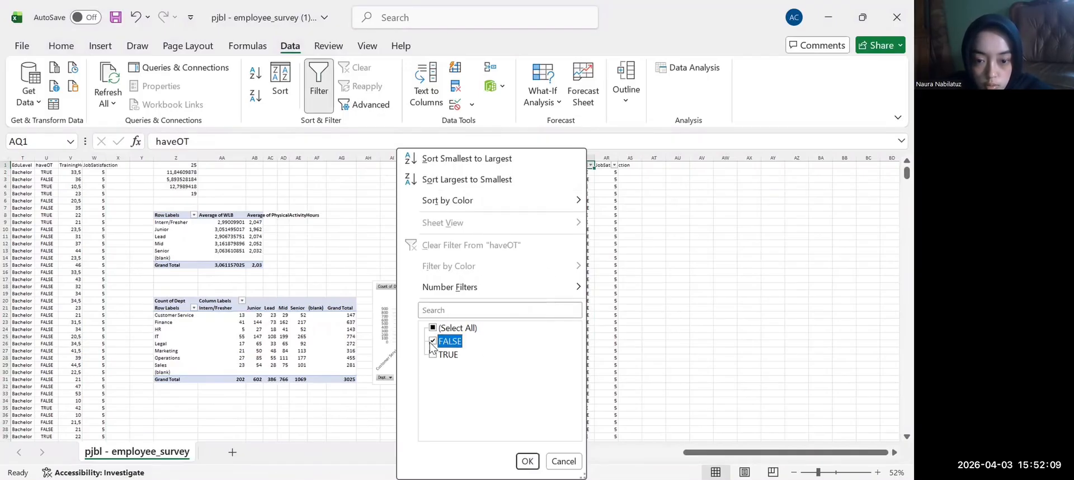
{"action": "left_click", "coordinate": [529, 461]}
Copy the JobSatisfaction column filtered to the FALSE overtime rows and paste it at AT1
{"action": "scroll", "coordinate": [512, 240], "scroll_direction": "right", "scroll_amount": 5}
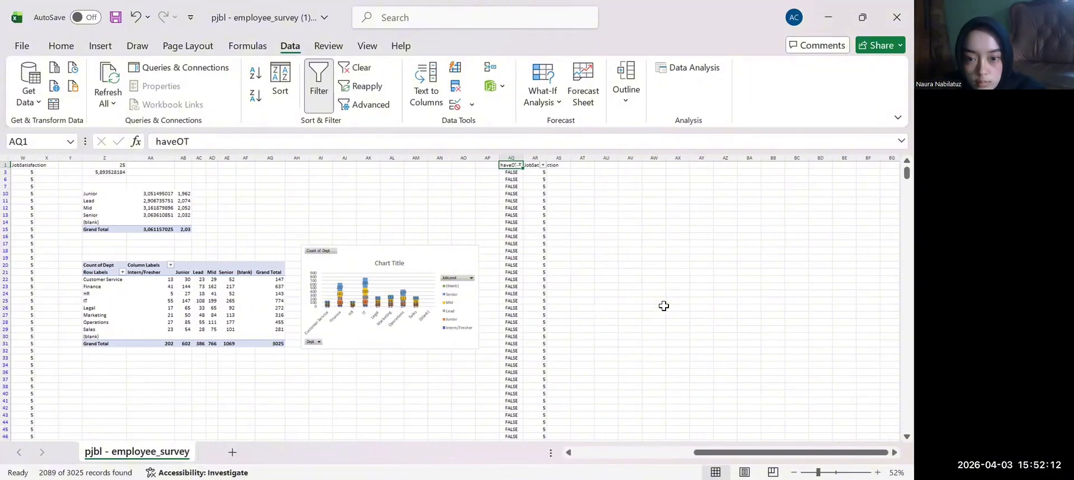
{"action": "left_click", "coordinate": [459, 165]}
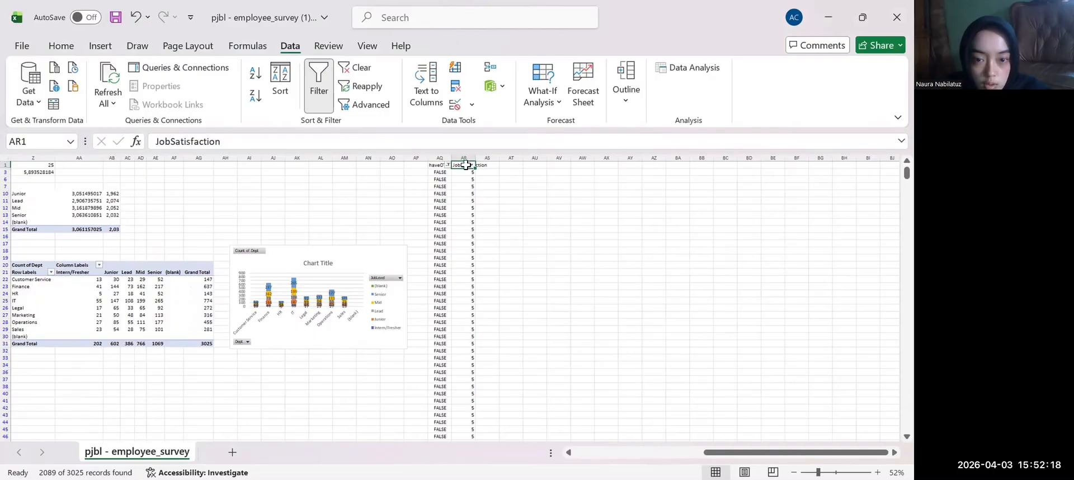
{"action": "left_click", "coordinate": [463, 158]}
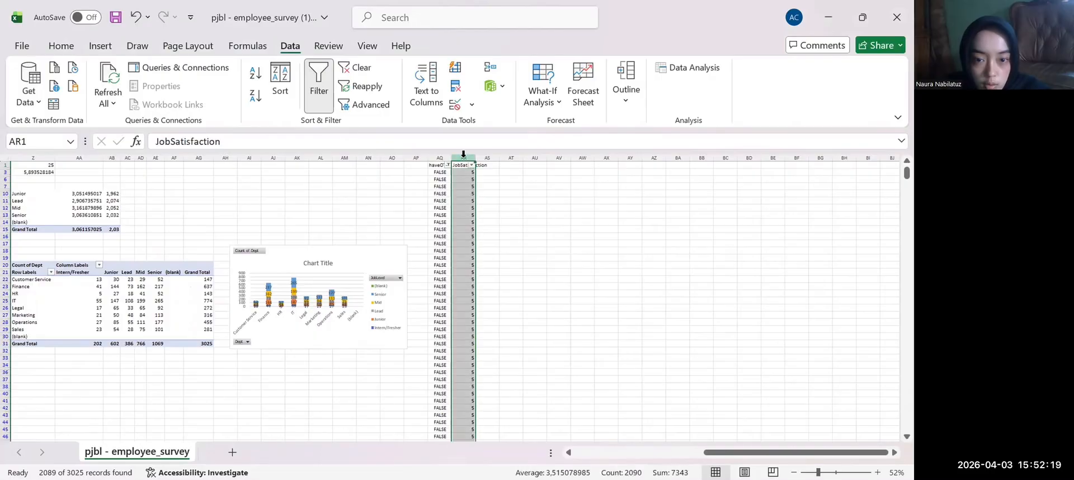
{"action": "right_click", "coordinate": [463, 195]}
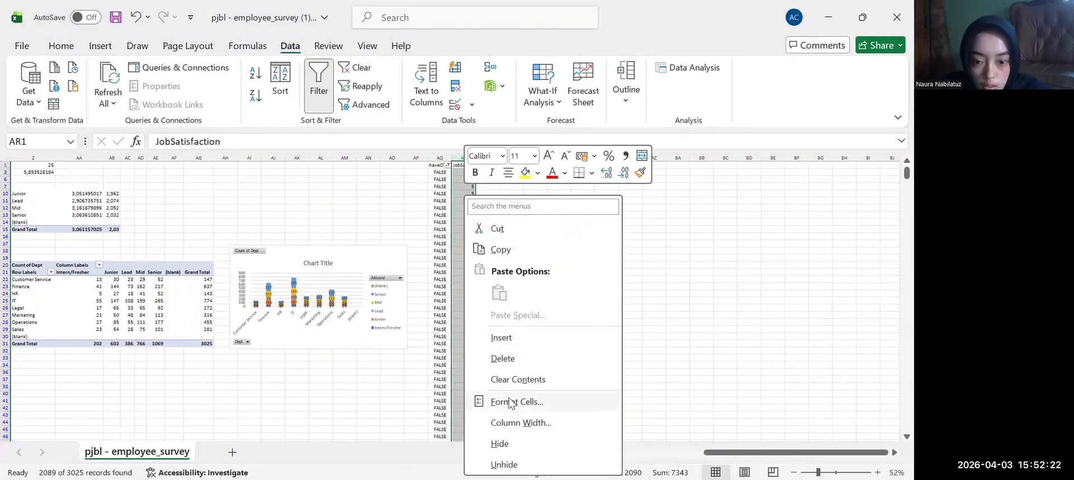
{"action": "left_click", "coordinate": [500, 251]}
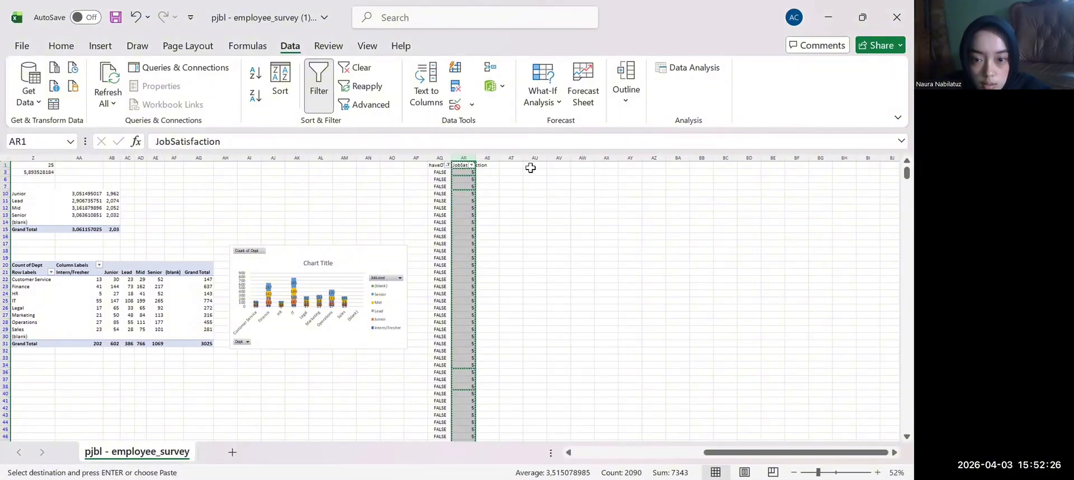
{"action": "left_click", "coordinate": [531, 168]}
{"action": "left_click", "coordinate": [532, 173]}
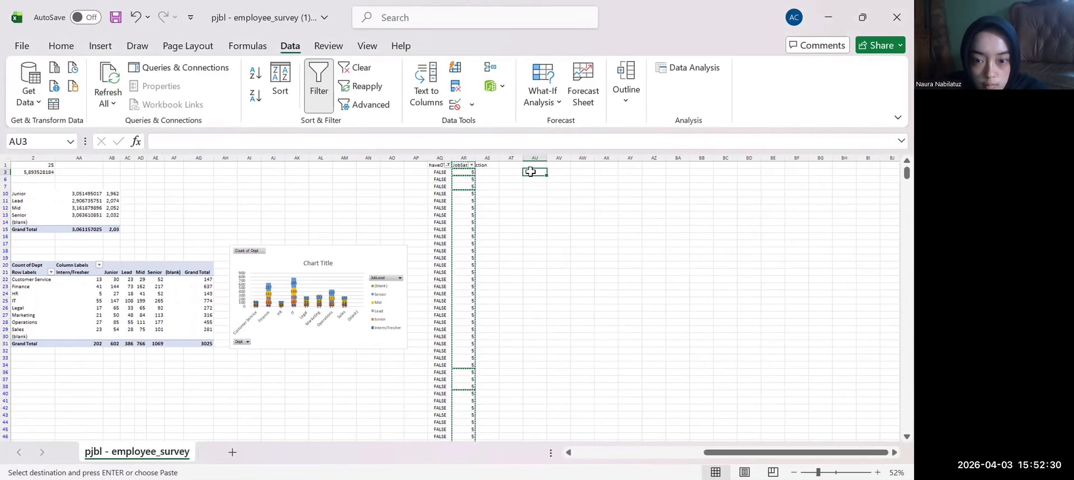
{"action": "right_click", "coordinate": [531, 172]}
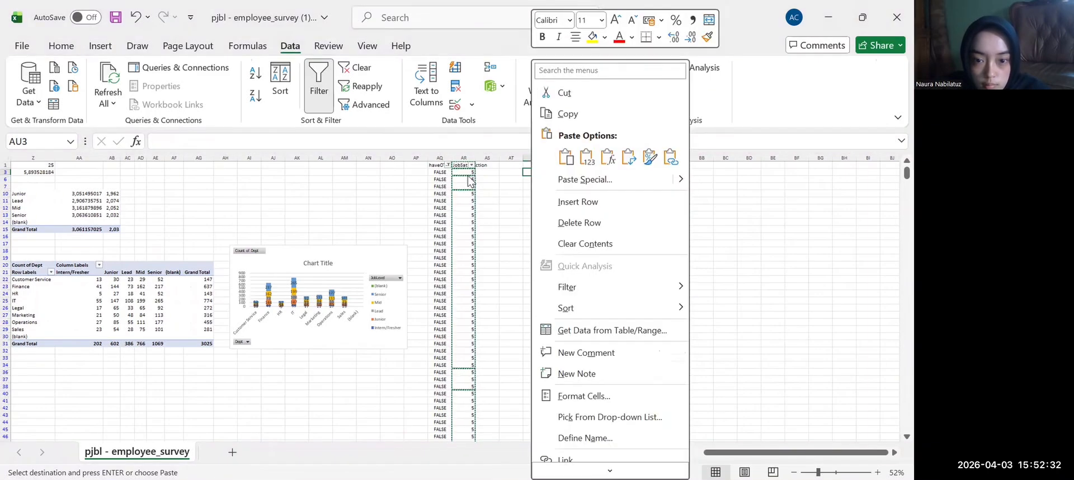
{"action": "left_click", "coordinate": [468, 173]}
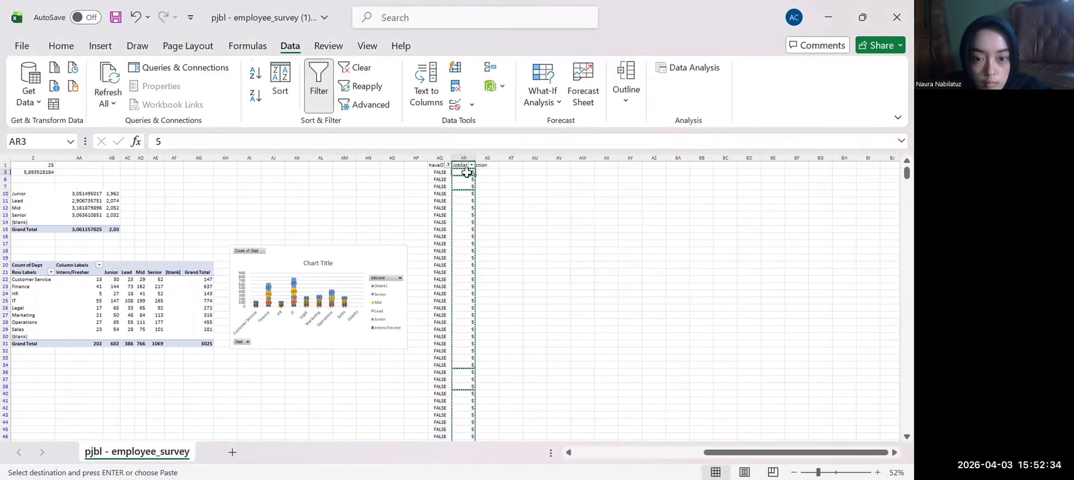
{"action": "left_click", "coordinate": [513, 173]}
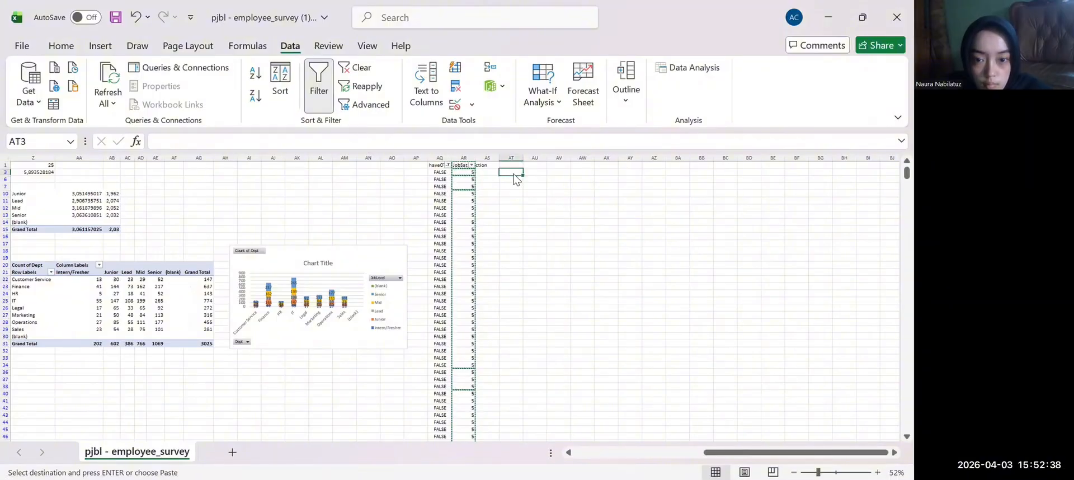
{"action": "left_click", "coordinate": [512, 165]}
{"action": "right_click", "coordinate": [515, 166]}
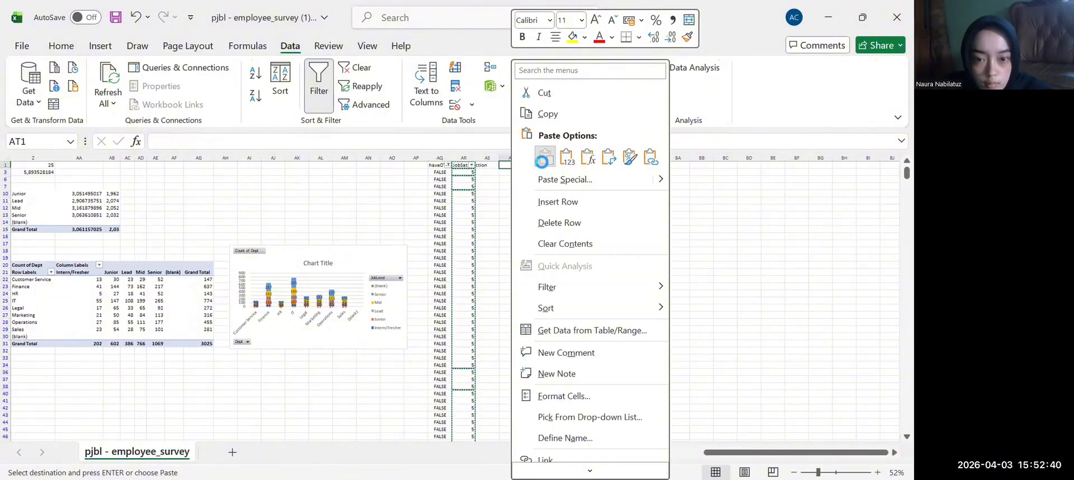
{"action": "left_click", "coordinate": [541, 159]}
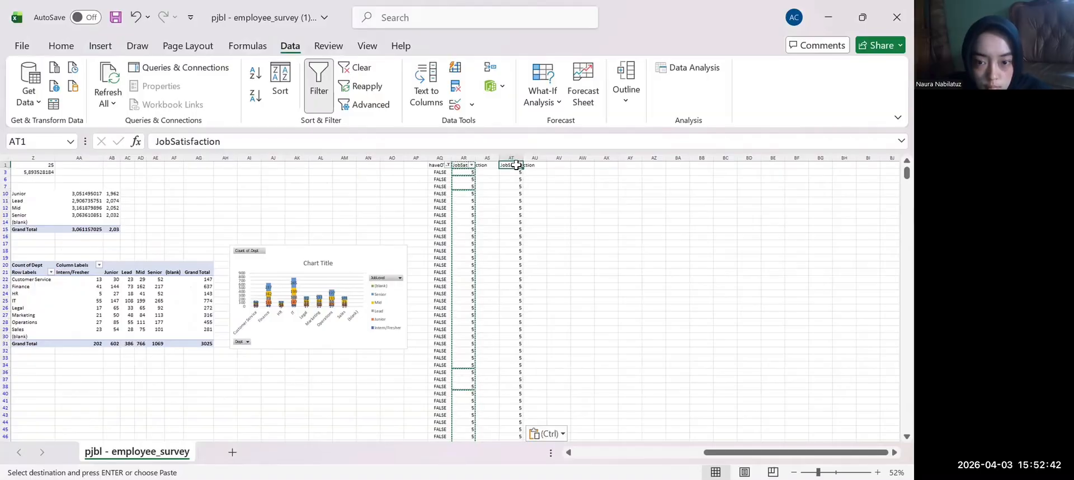
Rename the header of the pasted column in AT1 as "tidak lembur"
{"action": "double_click", "coordinate": [516, 165]}
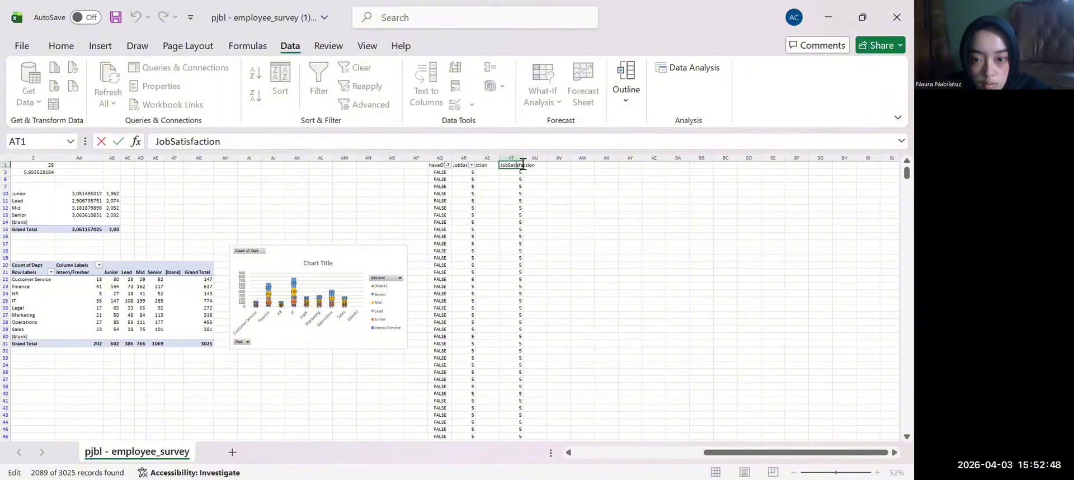
{"action": "left_click", "coordinate": [518, 164]}
{"action": "key", "text": "BackSpace"}
{"action": "key", "text": "BackSpace"}
{"action": "key", "text": "BackSpace"}
{"action": "key", "text": "BackSpace"}
{"action": "key", "text": "BackSpace"}
{"action": "key", "text": "BackSpace"}
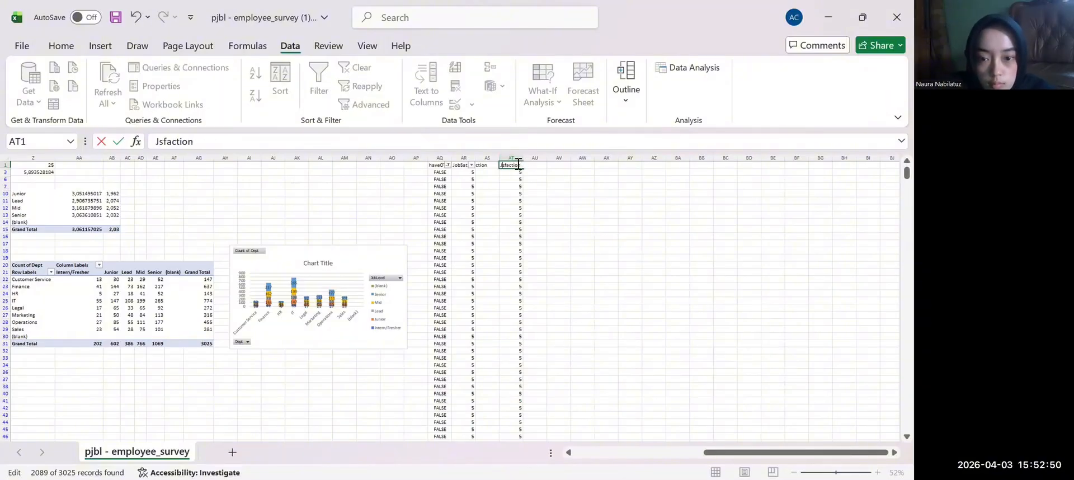
{"action": "key", "text": "Delete"}
{"action": "key", "text": "Delete"}
{"action": "key", "text": "Delete"}
{"action": "key", "text": "Delete"}
{"action": "key", "text": "Delete"}
{"action": "key", "text": "Delete"}
{"action": "key", "text": "Delete"}
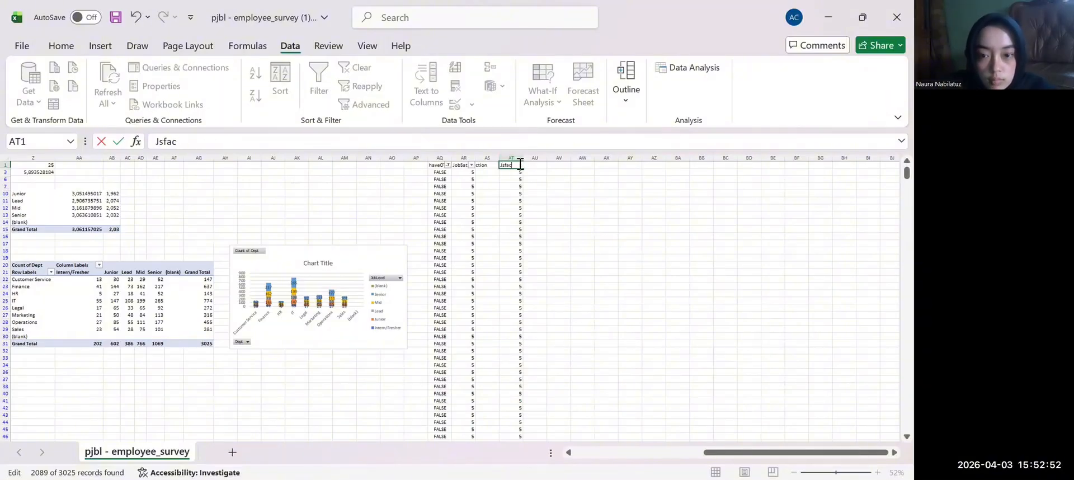
{"action": "key", "text": "BackSpace"}
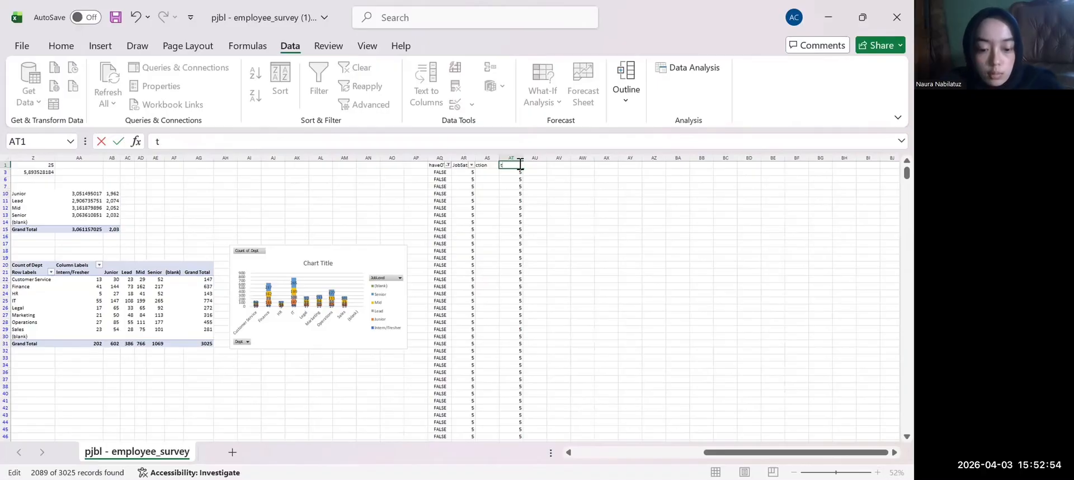
{"action": "type", "text": "tidak lem"}
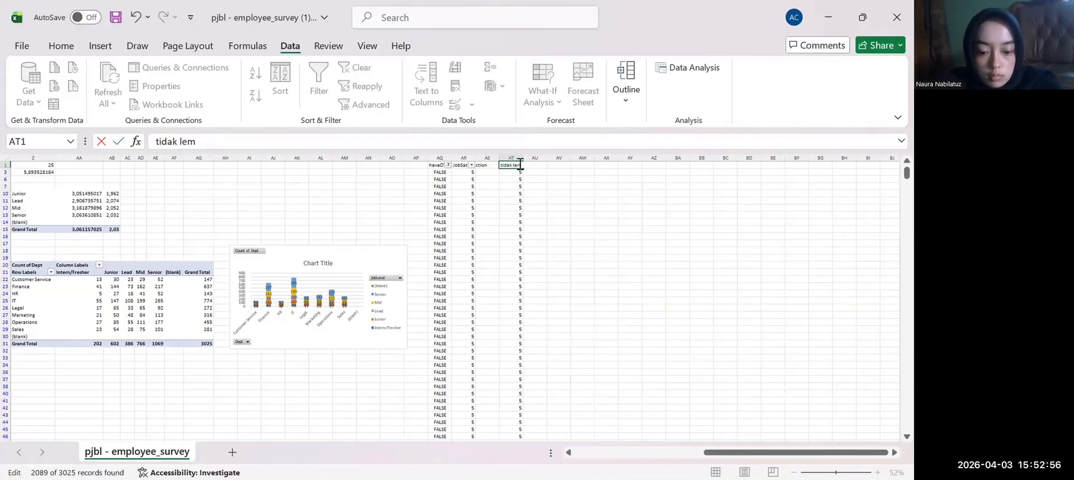
{"action": "type", "text": "bur"}
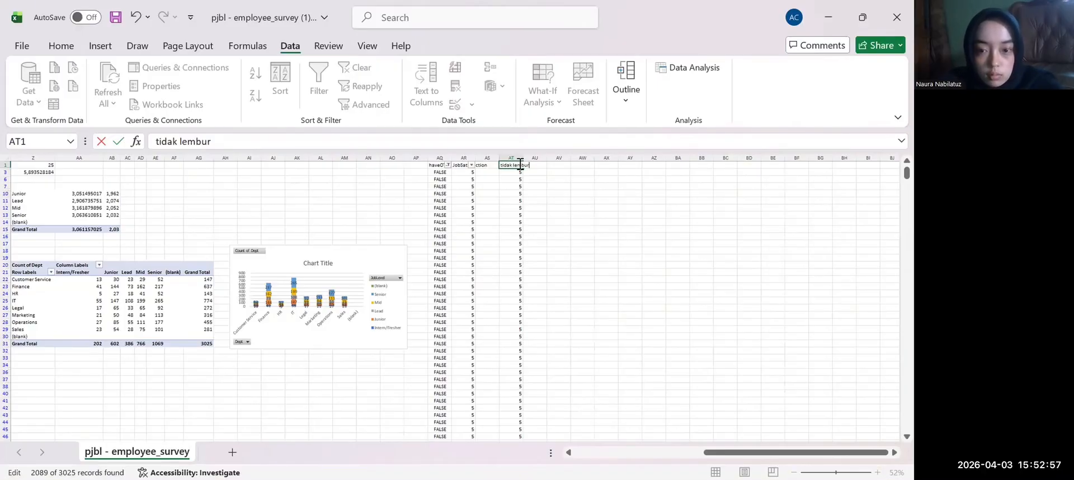
Change the filter on the copied haveOT column to show only the TRUE rows
{"action": "left_click", "coordinate": [448, 165]}
{"action": "left_click", "coordinate": [448, 165]}
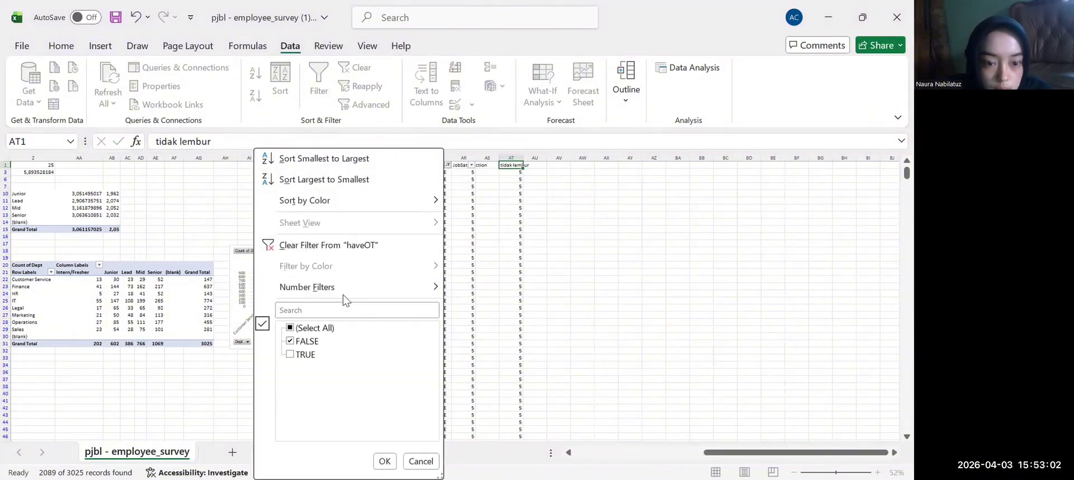
{"action": "left_click", "coordinate": [293, 329]}
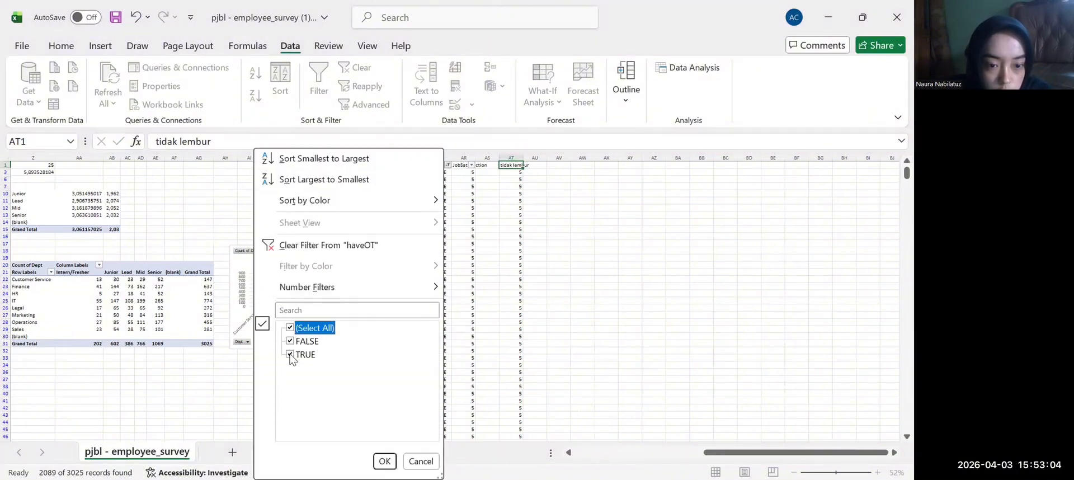
{"action": "left_click", "coordinate": [290, 342]}
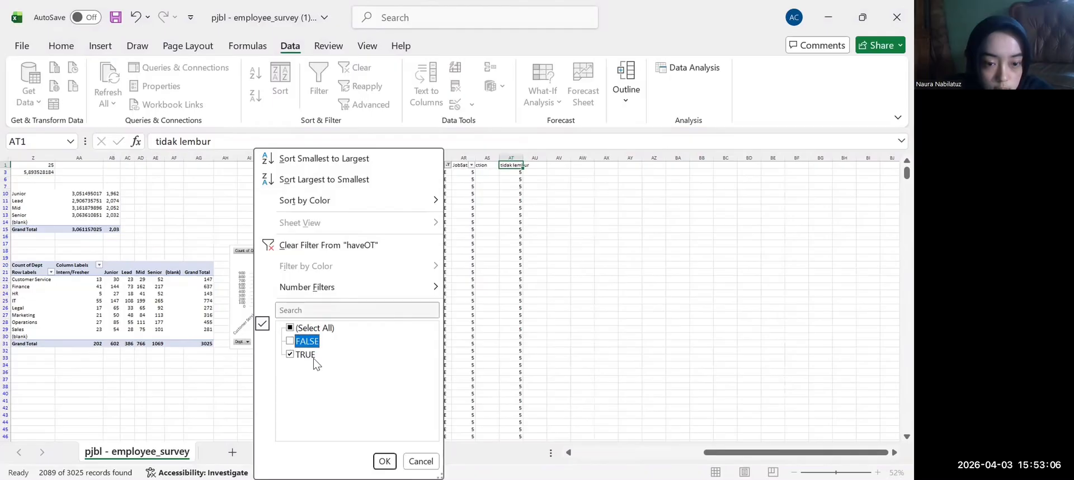
{"action": "left_click", "coordinate": [385, 461]}
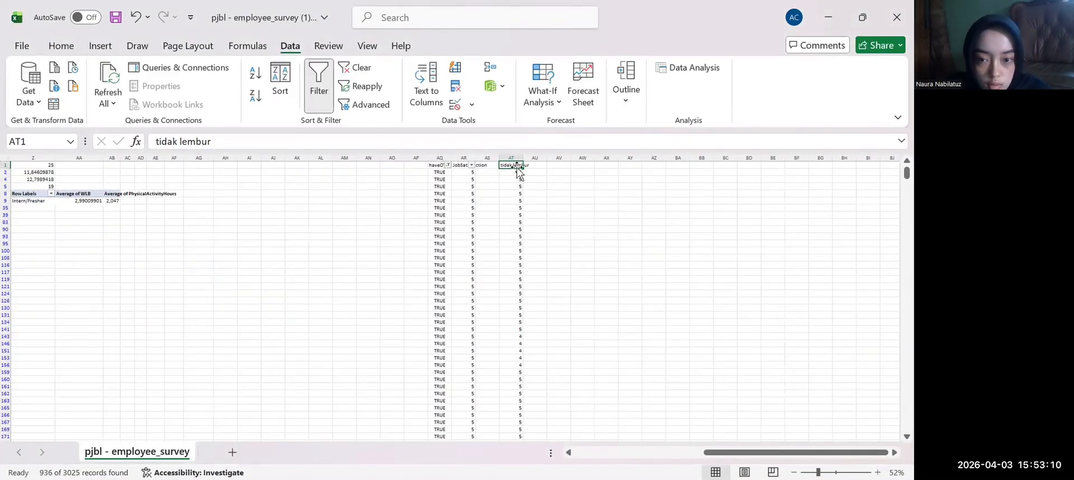
Copy the JobSatisfaction column filtered to the TRUE overtime rows and paste it at AV1
{"action": "left_click", "coordinate": [467, 173]}
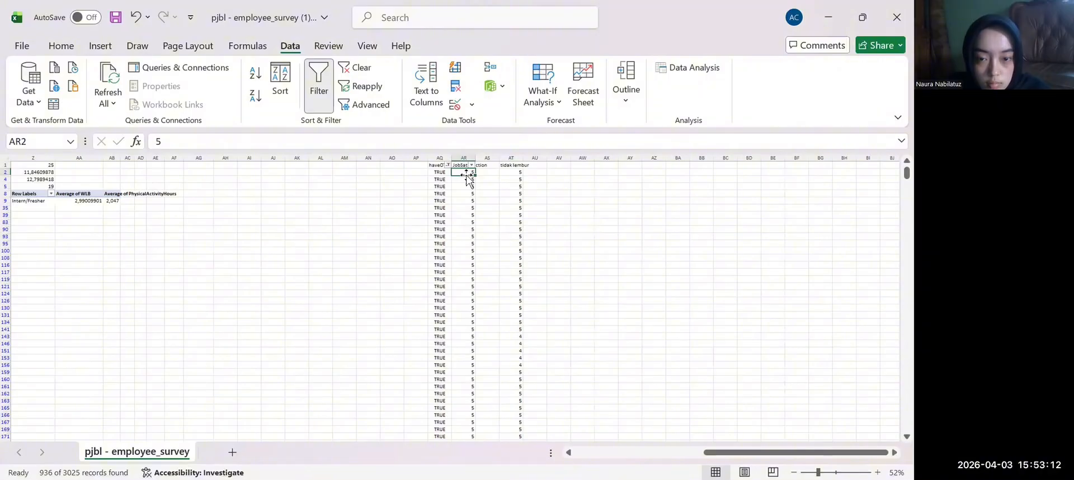
{"action": "left_click", "coordinate": [461, 159]}
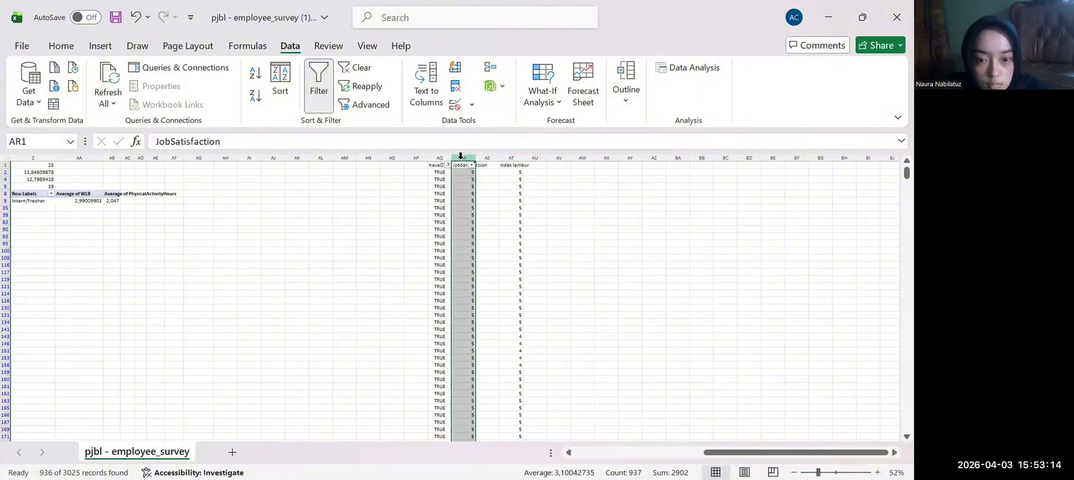
{"action": "right_click", "coordinate": [467, 189]}
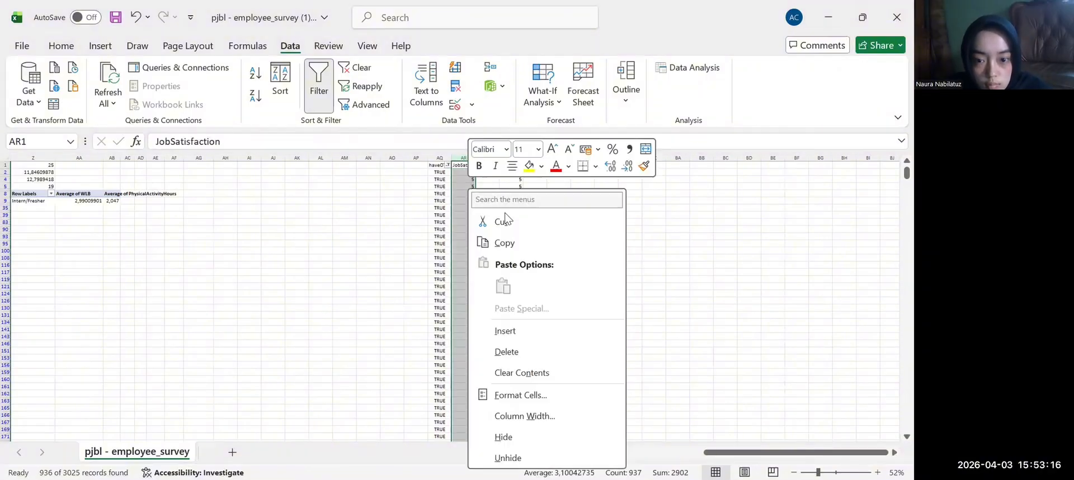
{"action": "left_click", "coordinate": [511, 238]}
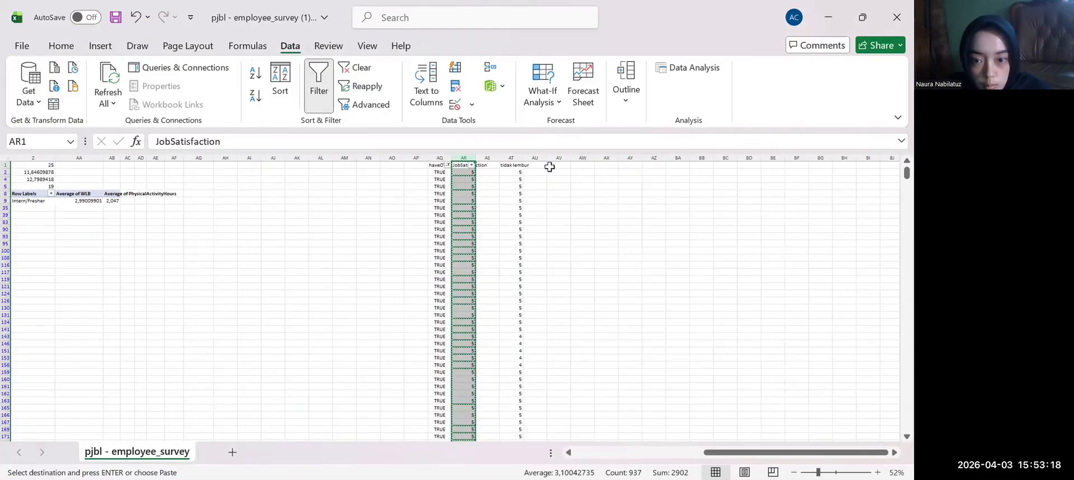
{"action": "left_click", "coordinate": [553, 165]}
{"action": "right_click", "coordinate": [552, 168]}
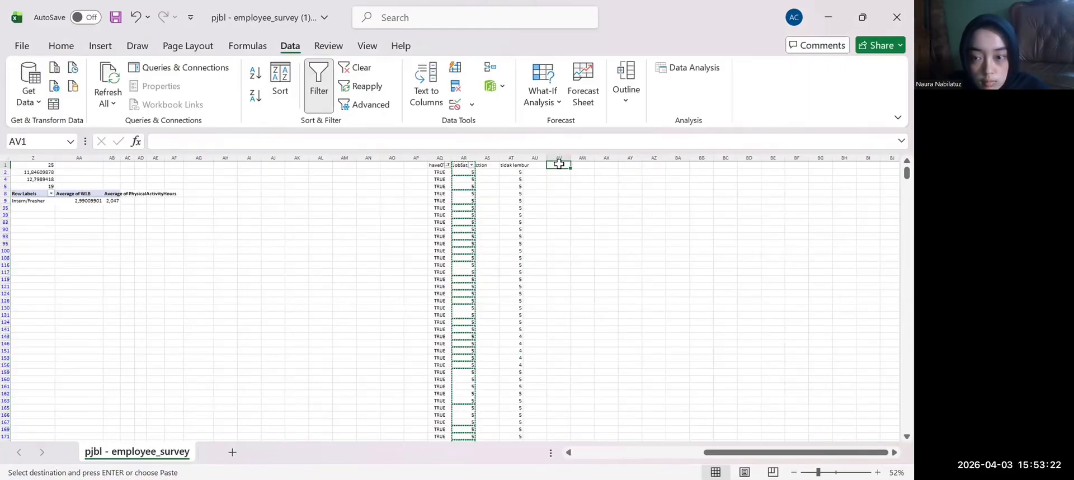
{"action": "right_click", "coordinate": [559, 164]}
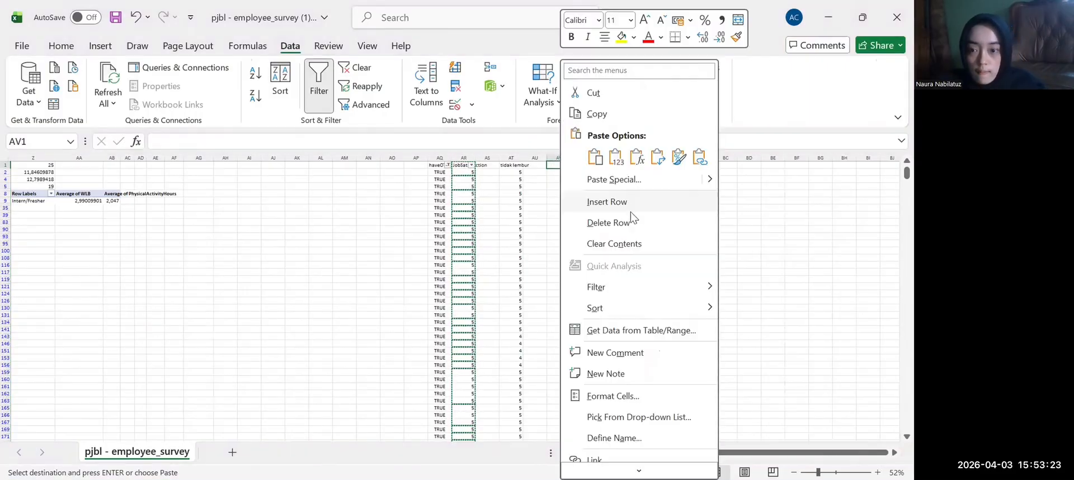
{"action": "left_click", "coordinate": [589, 151]}
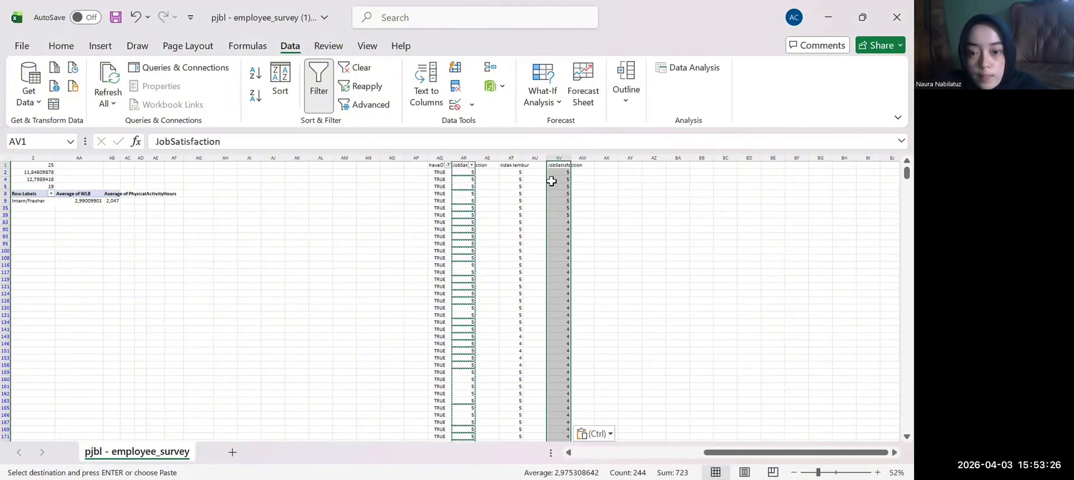
Rename the header of the pasted column in AV1 as "lembur"
{"action": "double_click", "coordinate": [566, 165]}
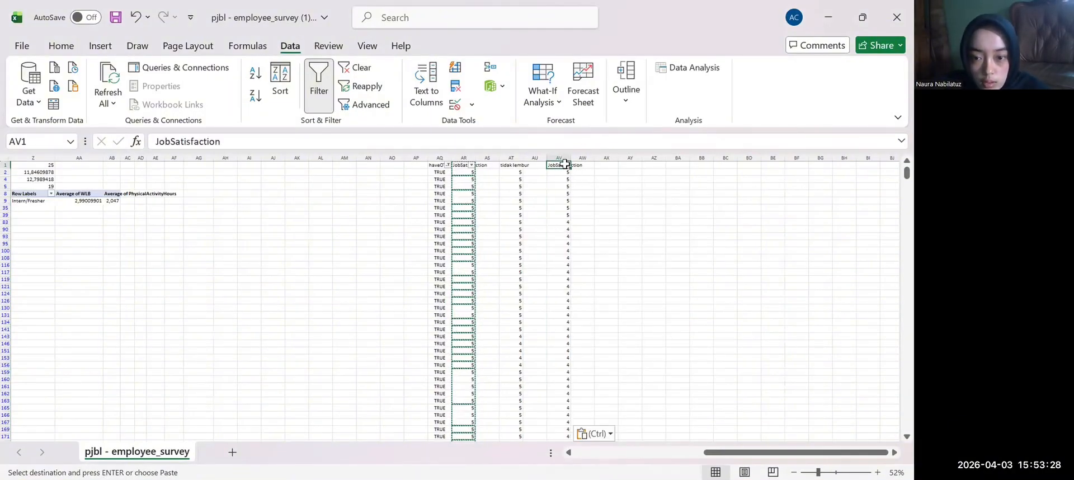
{"action": "key", "text": "BackSpace"}
{"action": "key", "text": "BackSpace"}
{"action": "key", "text": "BackSpace"}
{"action": "key", "text": "BackSpace"}
{"action": "key", "text": "BackSpace"}
{"action": "key", "text": "BackSpace"}
{"action": "key", "text": "BackSpace"}
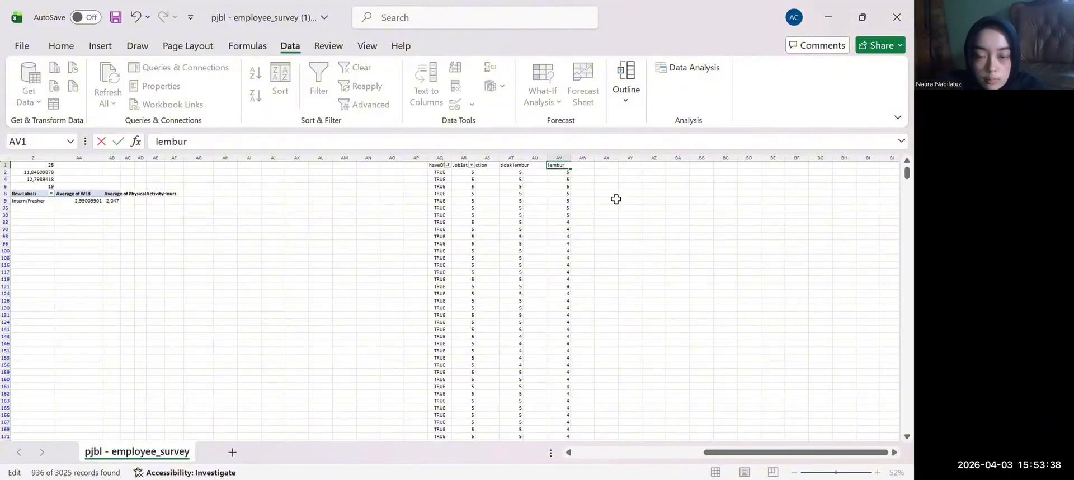
{"action": "left_click", "coordinate": [587, 196]}
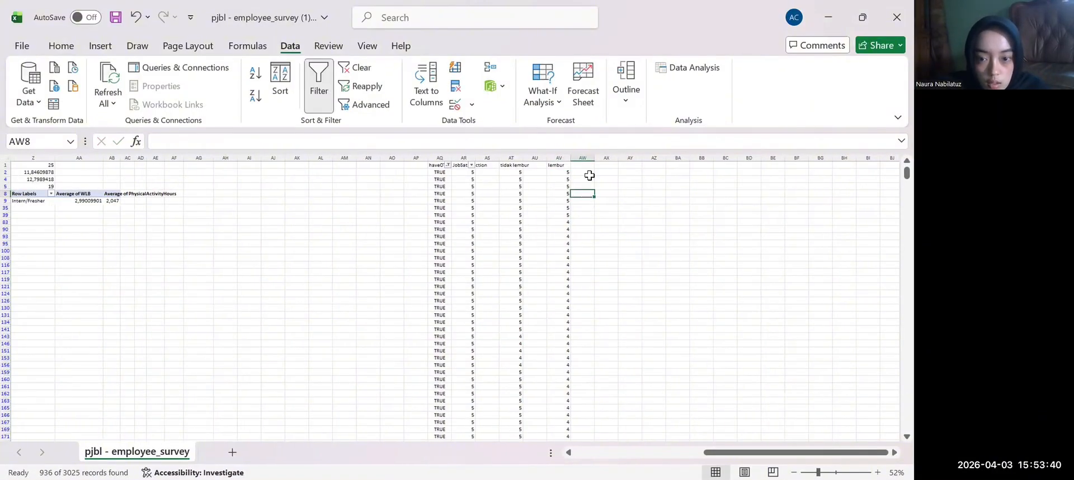
Start a t-Test: Two-Sample Assuming Unequal Variances and set its Variable 1 Range to the "tidak lembur" values $AT$2:$AT$2090
{"action": "left_click", "coordinate": [587, 178]}
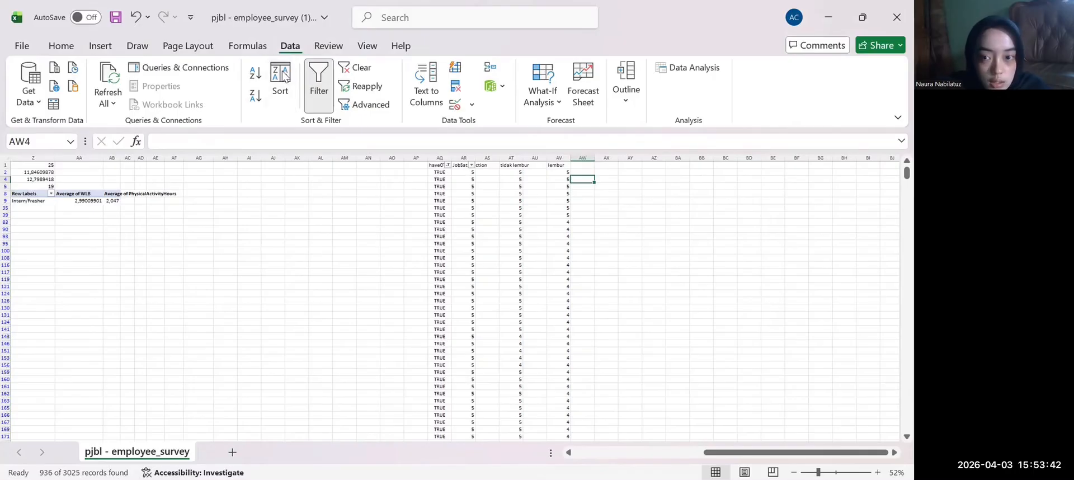
{"action": "left_click", "coordinate": [688, 68]}
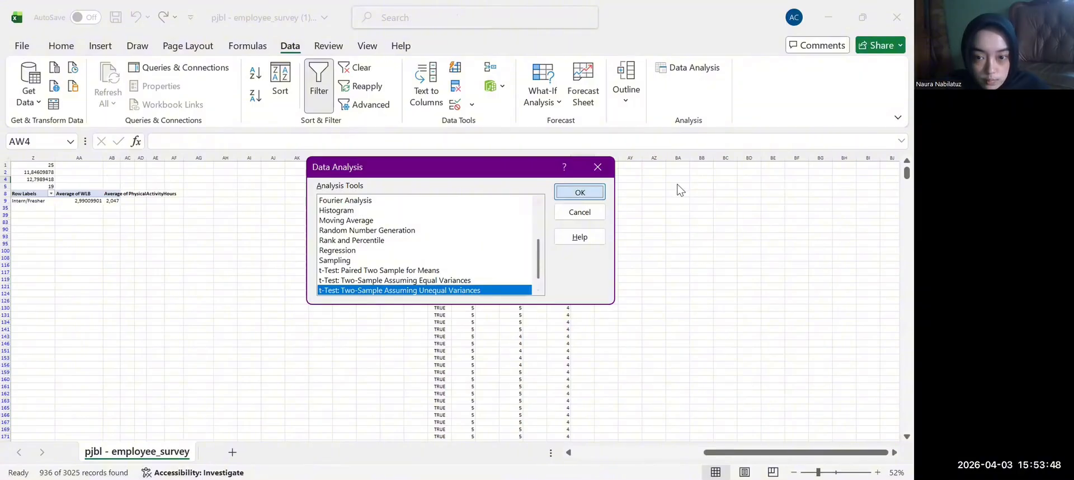
{"action": "left_click", "coordinate": [579, 192]}
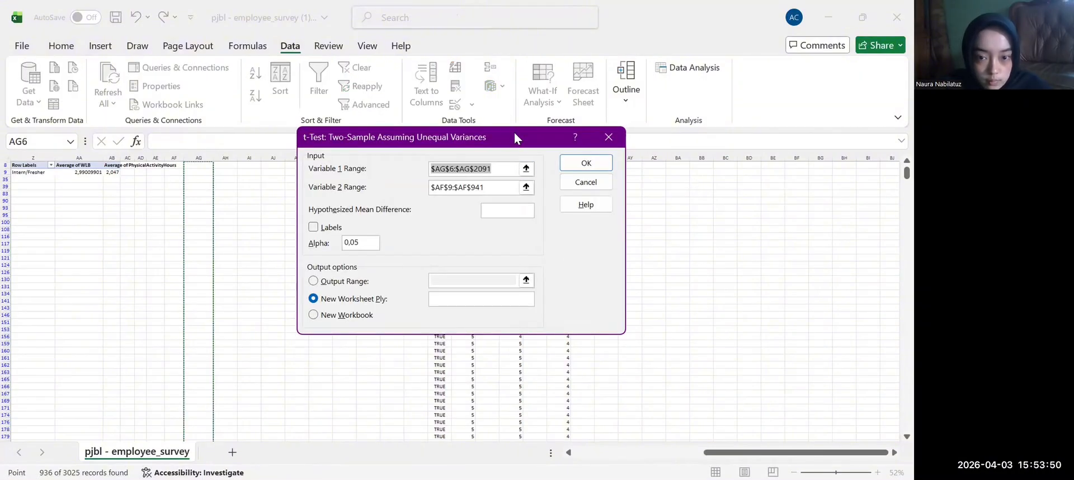
{"action": "left_click_drag", "start_coordinate": [514, 137], "coordinate": [307, 170]}
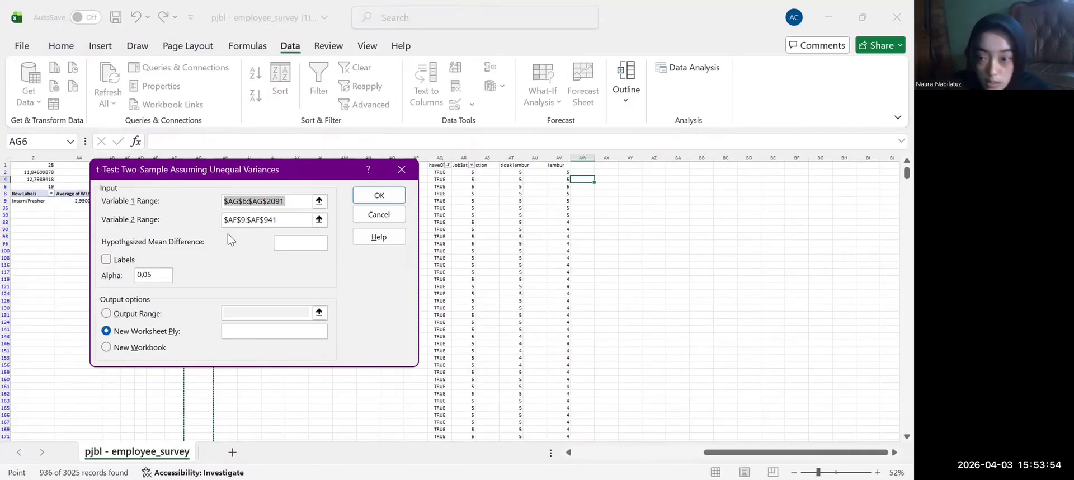
{"action": "left_click", "coordinate": [524, 172]}
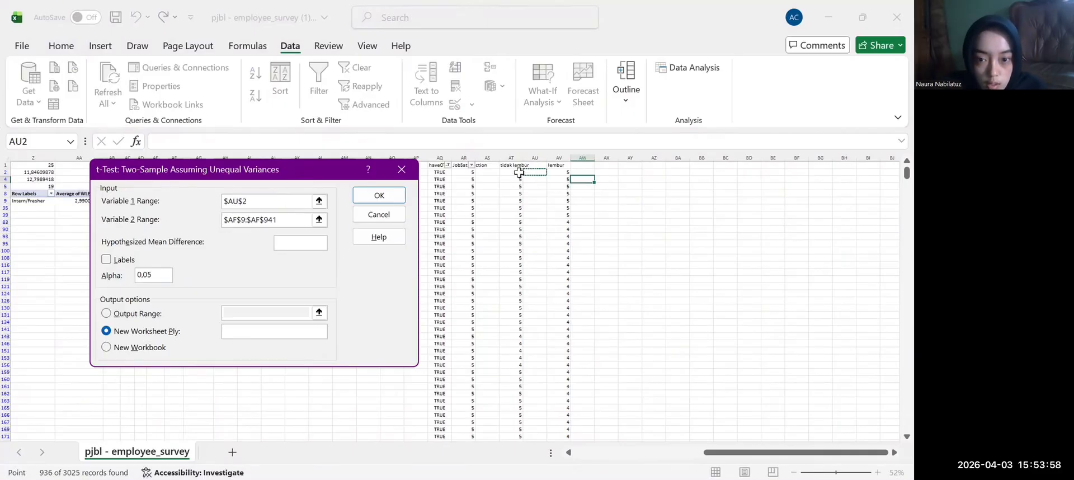
{"action": "left_click", "coordinate": [520, 172]}
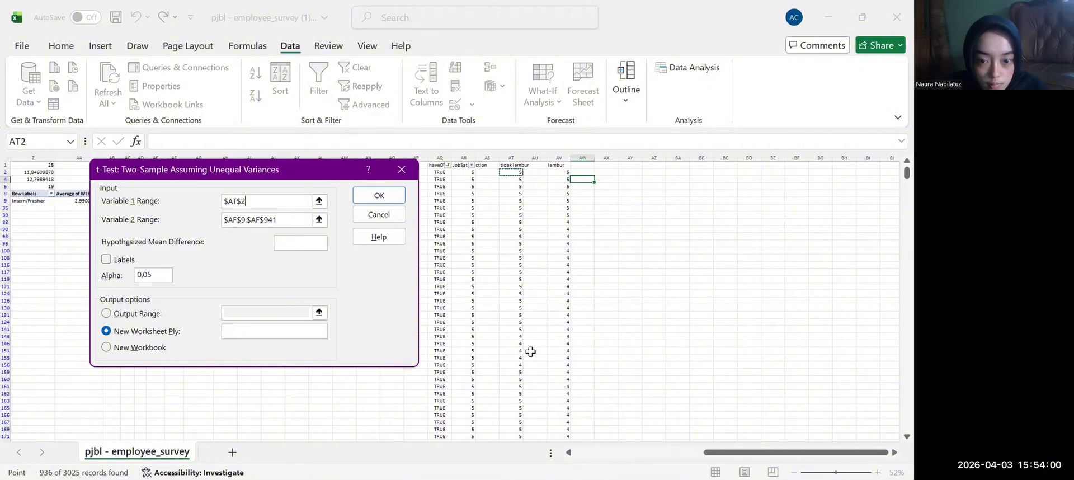
{"action": "left_click_drag", "start_coordinate": [520, 173], "coordinate": [523, 407]}
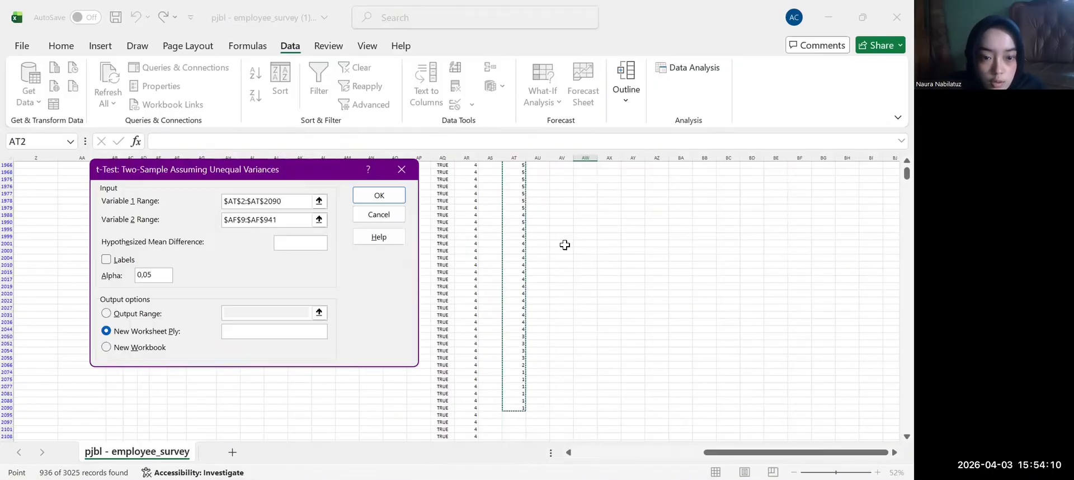
{"action": "scroll", "coordinate": [565, 245], "scroll_direction": "up", "scroll_amount": 20}
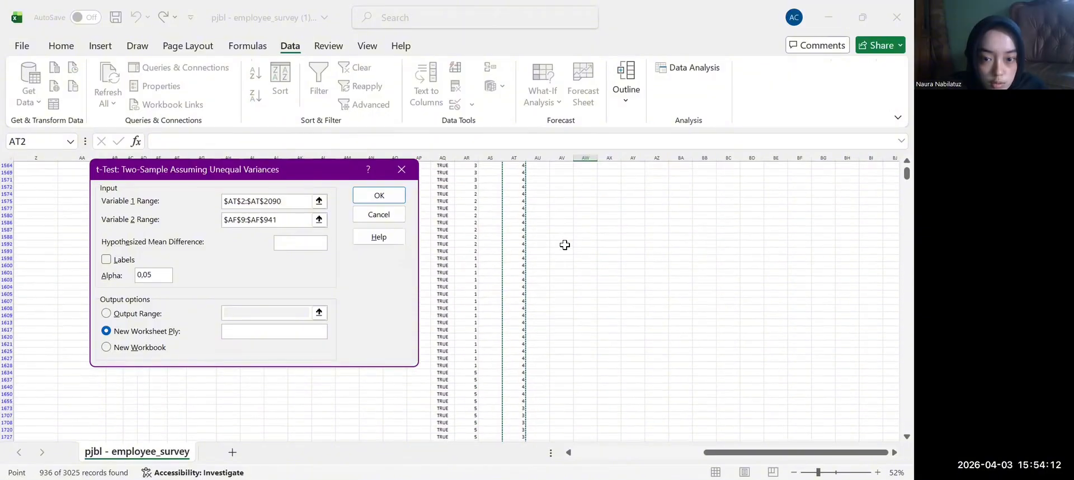
{"action": "scroll", "coordinate": [565, 245], "scroll_direction": "up", "scroll_amount": 20}
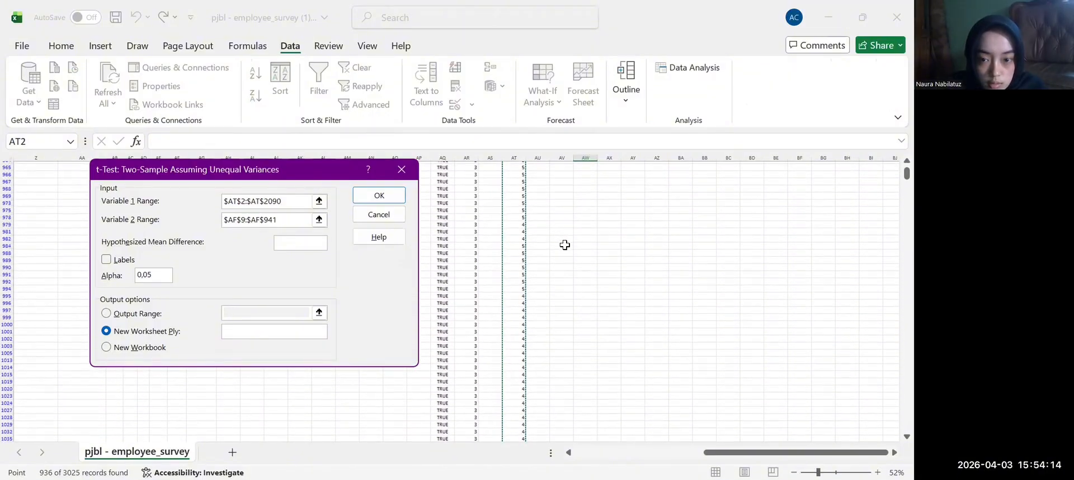
{"action": "scroll", "coordinate": [565, 246], "scroll_direction": "up", "scroll_amount": 20}
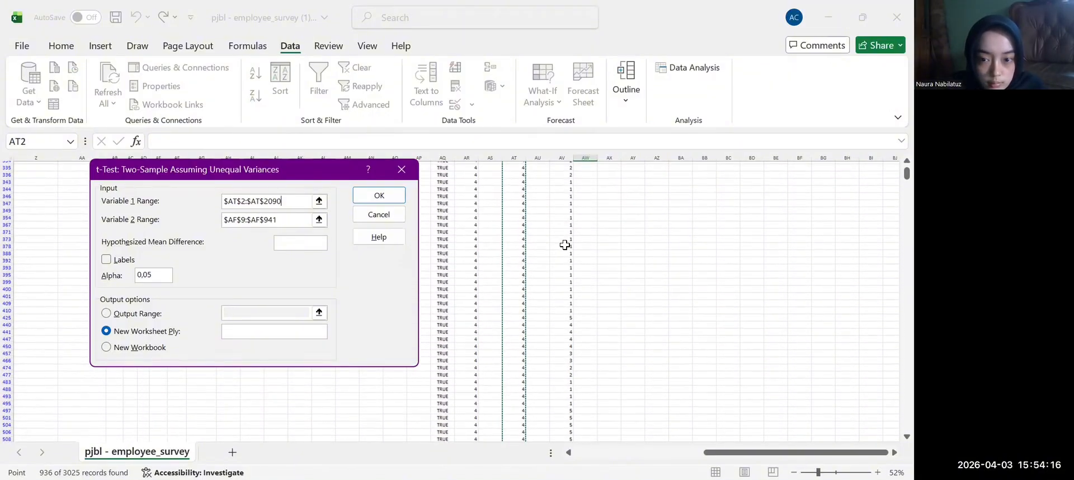
{"action": "scroll", "coordinate": [565, 245], "scroll_direction": "up", "scroll_amount": 20}
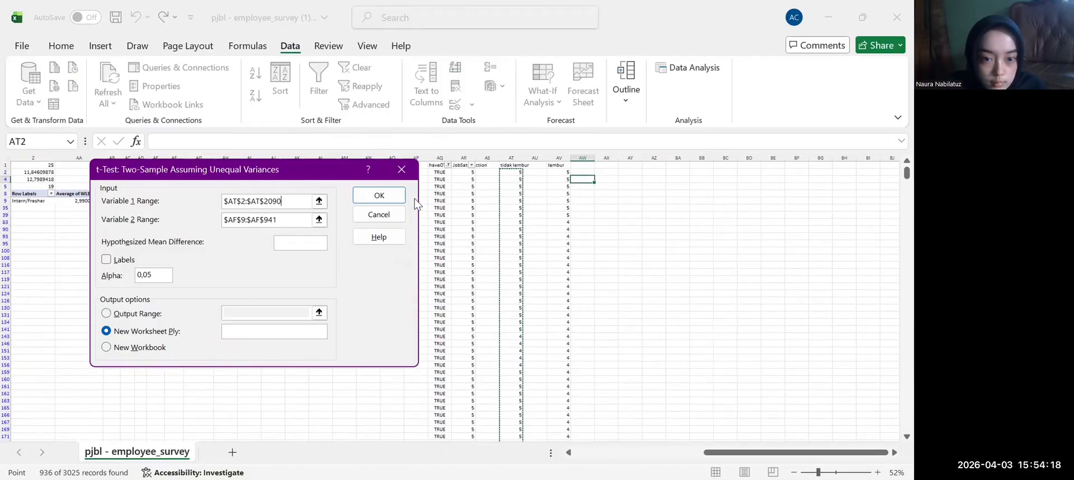
Set the Variable 2 Range to the "lembur" values $AV$2:$AV$937 and run the t-test with output to a new worksheet
{"action": "left_click", "coordinate": [296, 218]}
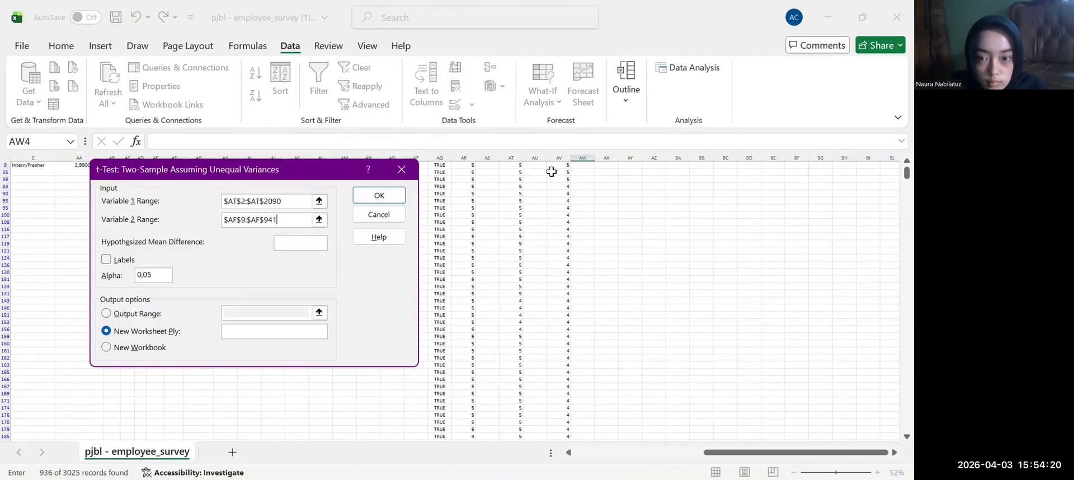
{"action": "scroll", "coordinate": [579, 195], "scroll_direction": "up", "scroll_amount": 2}
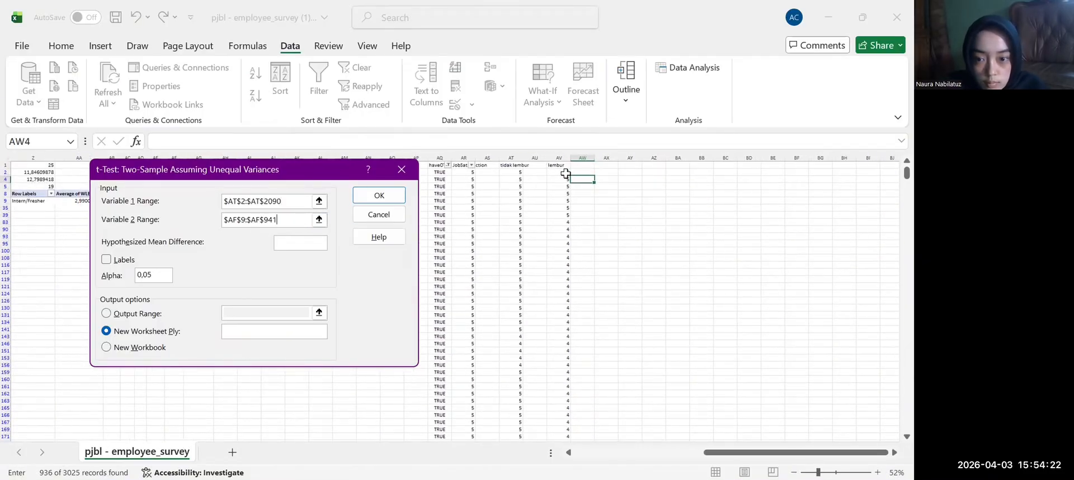
{"action": "left_click", "coordinate": [566, 174]}
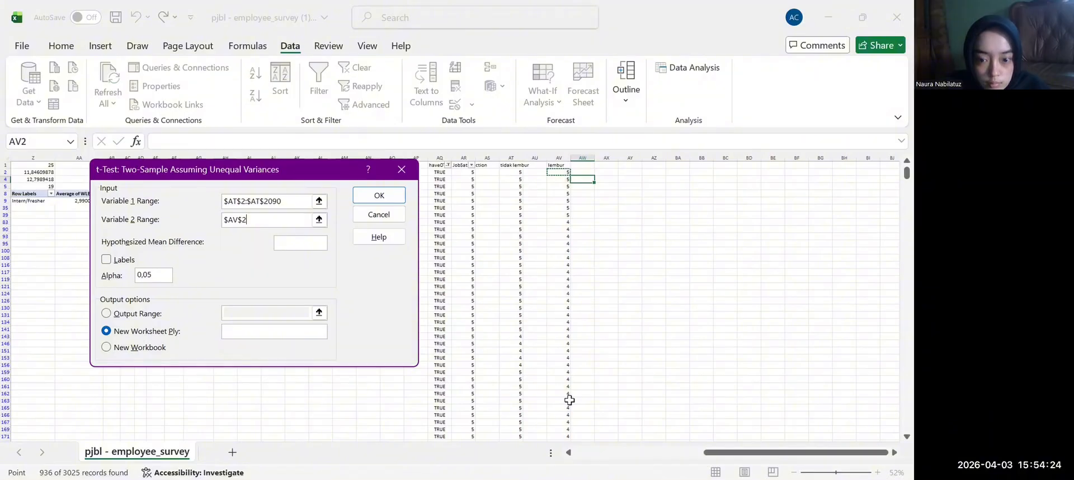
{"action": "left_click_drag", "start_coordinate": [566, 172], "coordinate": [568, 437]}
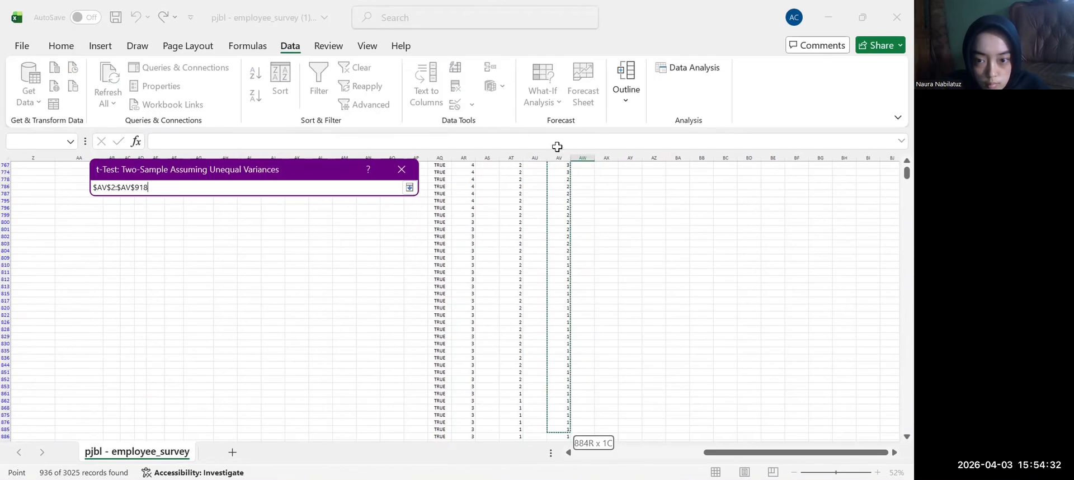
{"action": "left_click_drag", "start_coordinate": [557, 147], "coordinate": [553, 166]}
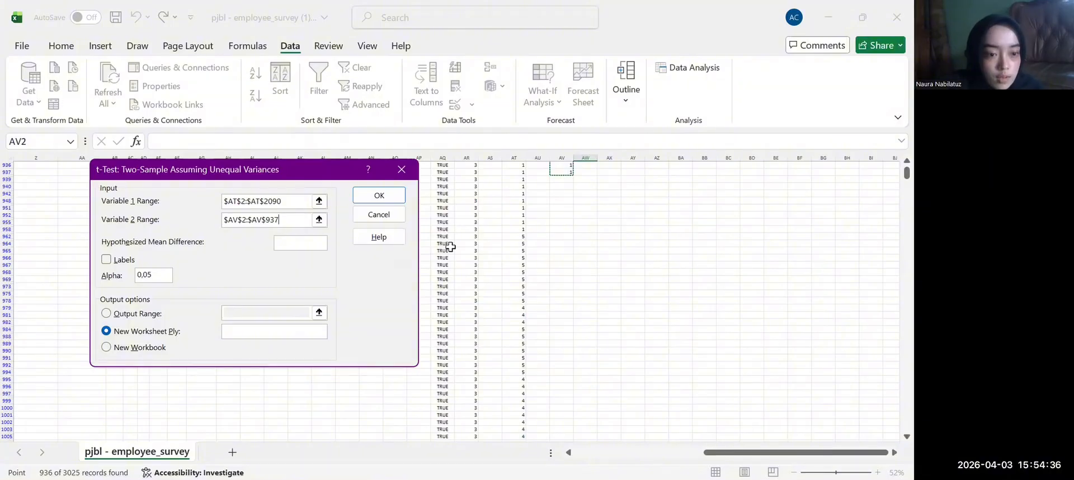
{"action": "left_click", "coordinate": [384, 196]}
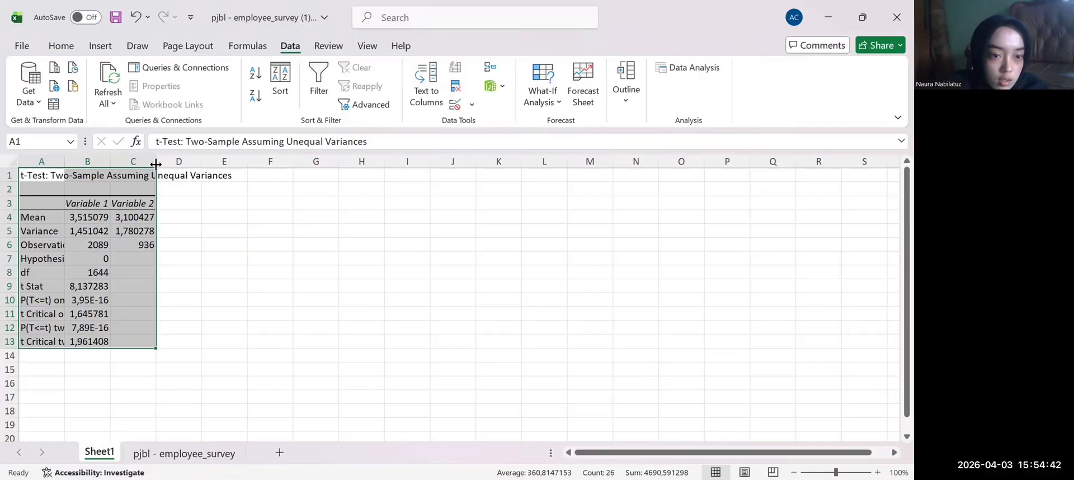
Widen column C of the t-test results table
{"action": "left_click_drag", "start_coordinate": [156, 164], "coordinate": [286, 173]}
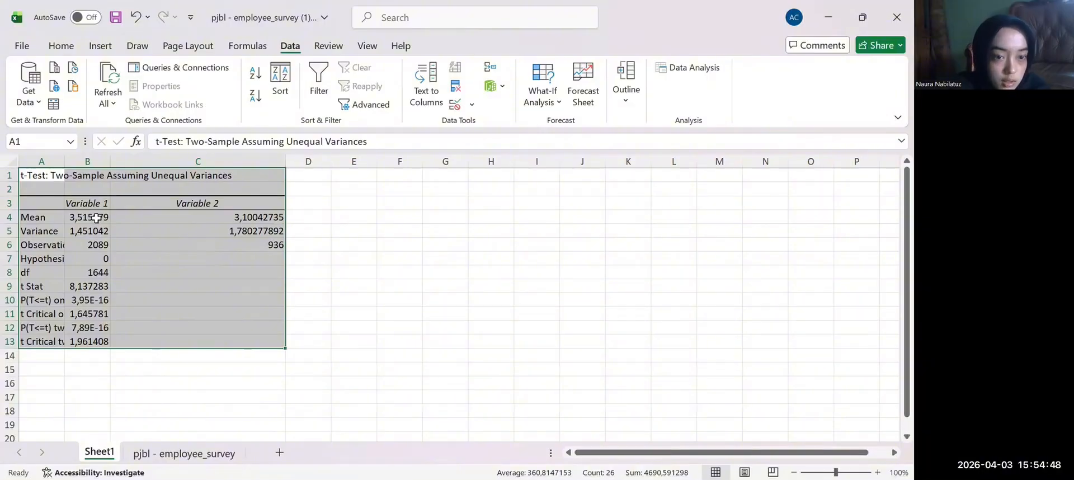
{"action": "left_click", "coordinate": [340, 284]}
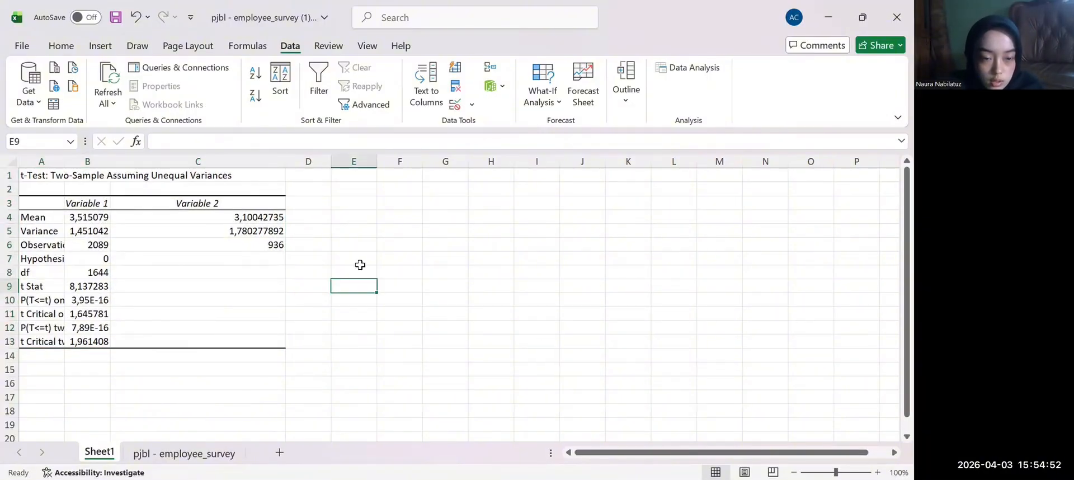
{"action": "left_click", "coordinate": [326, 220]}
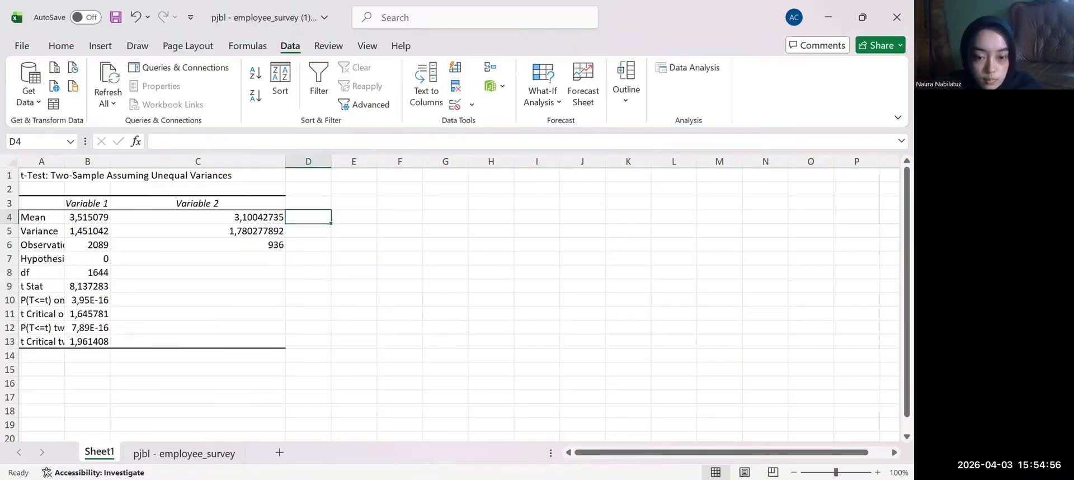
{"action": "key", "text": "alt+Tab"}
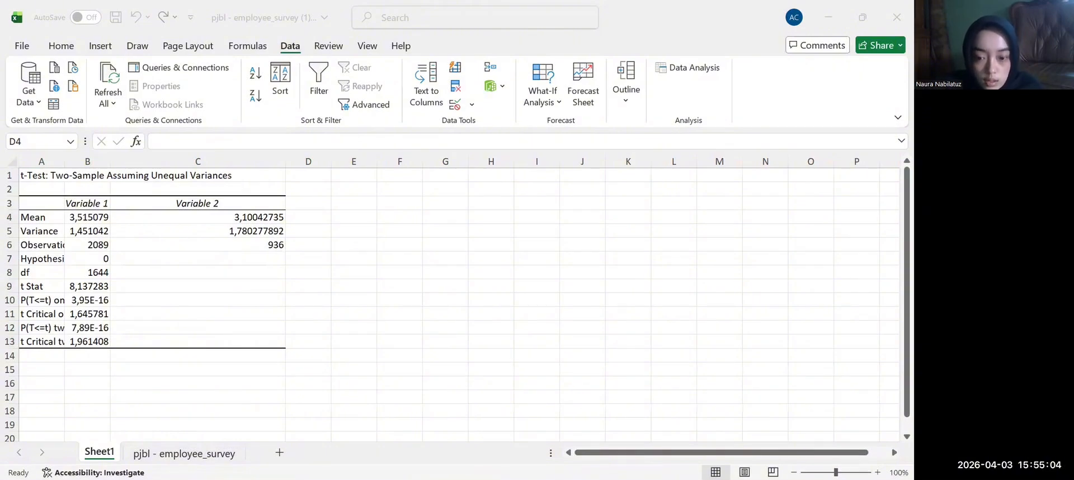
{"action": "key", "text": "alt+Tab"}
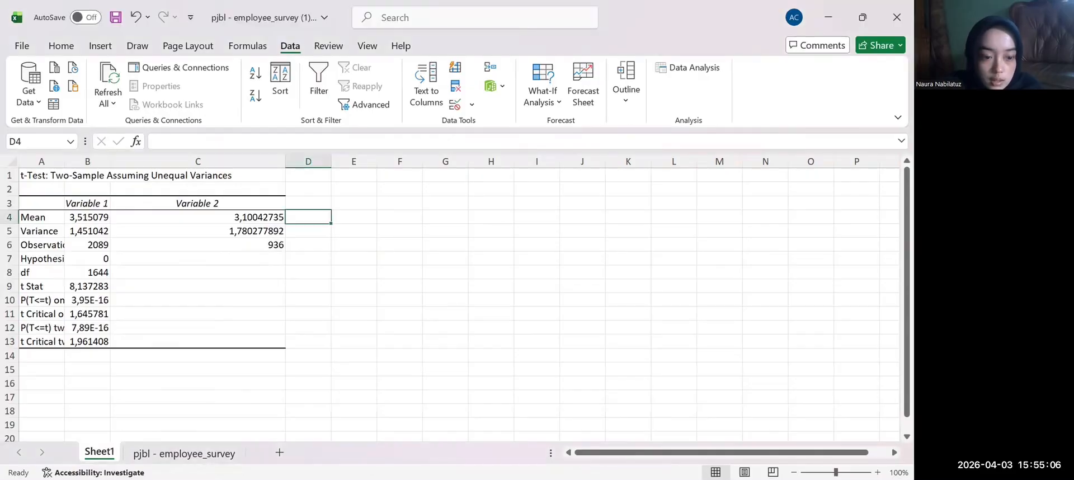
Copy the filtered Workload column from the pjbl - employee_survey sheet and paste it at AX1
{"action": "left_click", "coordinate": [181, 452]}
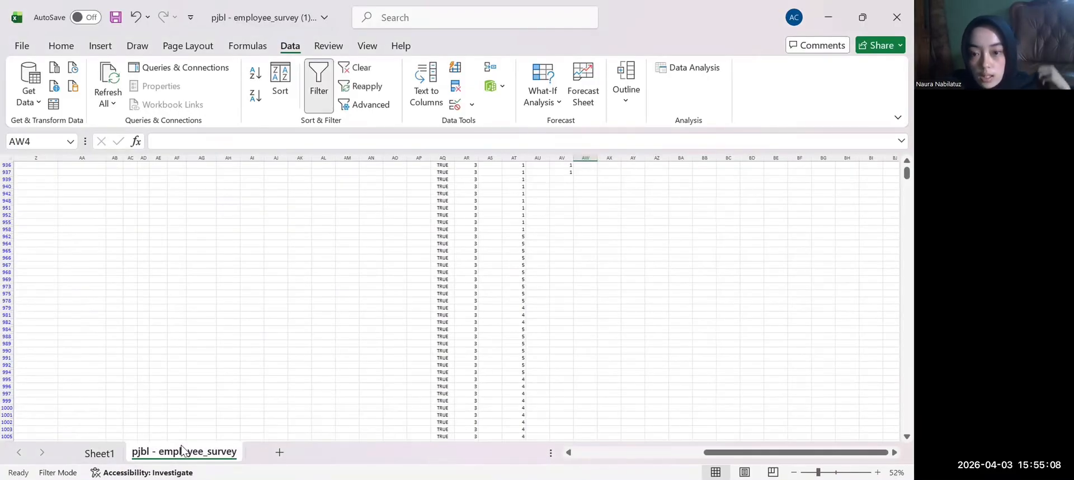
{"action": "scroll", "coordinate": [532, 301], "scroll_direction": "up", "scroll_amount": 20}
{"action": "scroll", "coordinate": [532, 301], "scroll_direction": "left", "scroll_amount": 5}
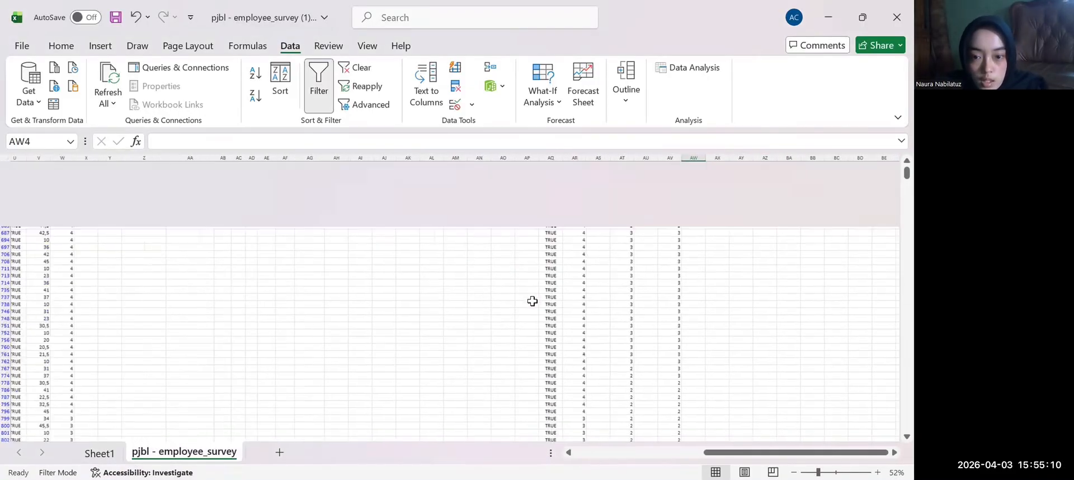
{"action": "scroll", "coordinate": [532, 301], "scroll_direction": "up", "scroll_amount": 20}
{"action": "scroll", "coordinate": [532, 301], "scroll_direction": "left", "scroll_amount": 5}
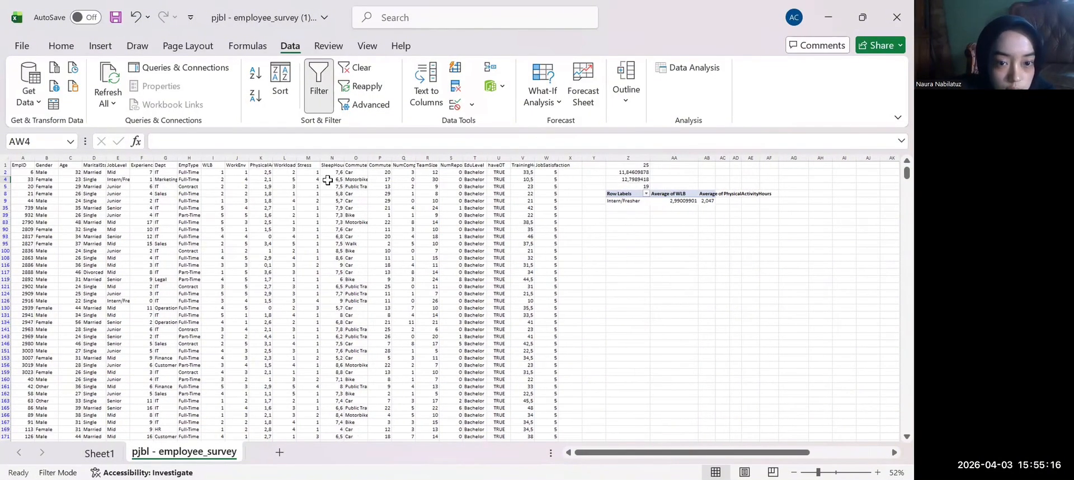
{"action": "left_click", "coordinate": [284, 158]}
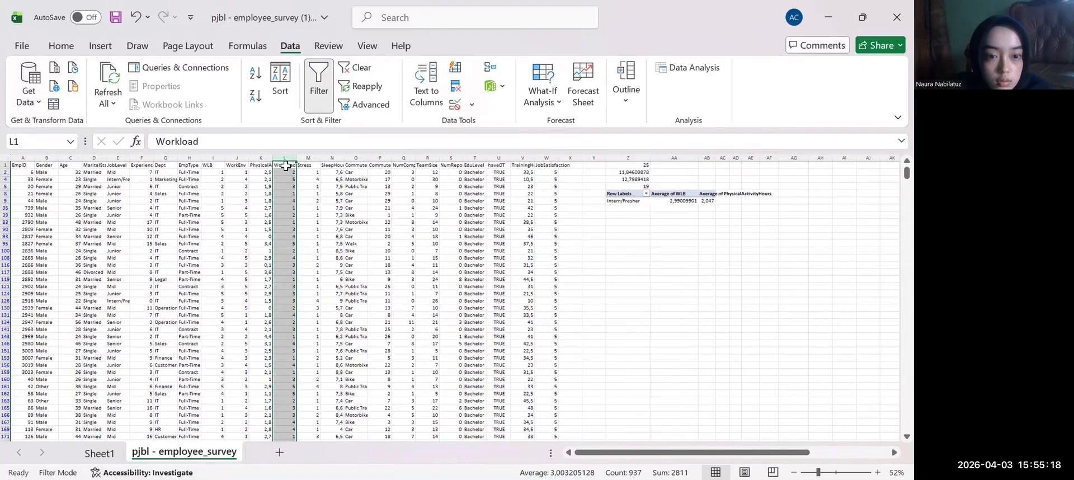
{"action": "right_click", "coordinate": [289, 186]}
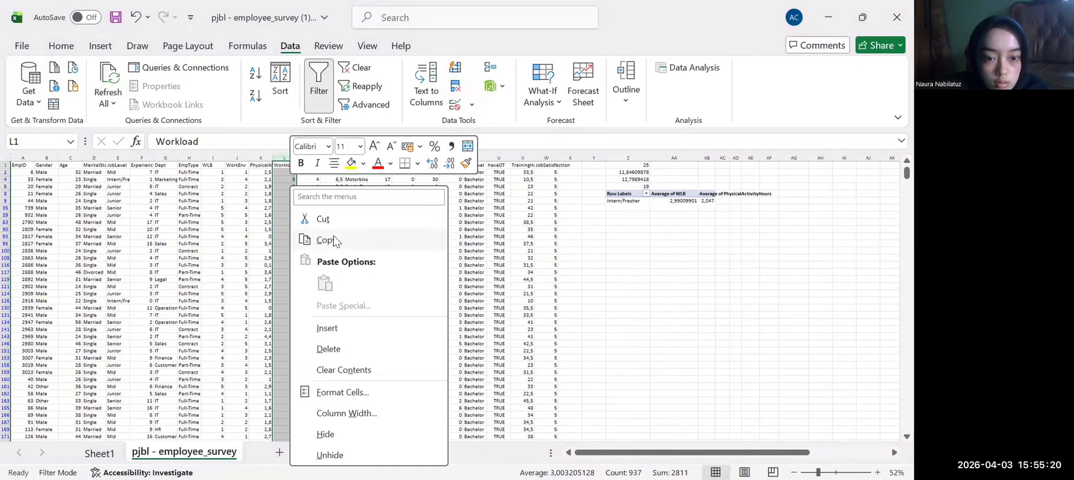
{"action": "left_click", "coordinate": [334, 240]}
{"action": "scroll", "coordinate": [529, 222], "scroll_direction": "right", "scroll_amount": 10}
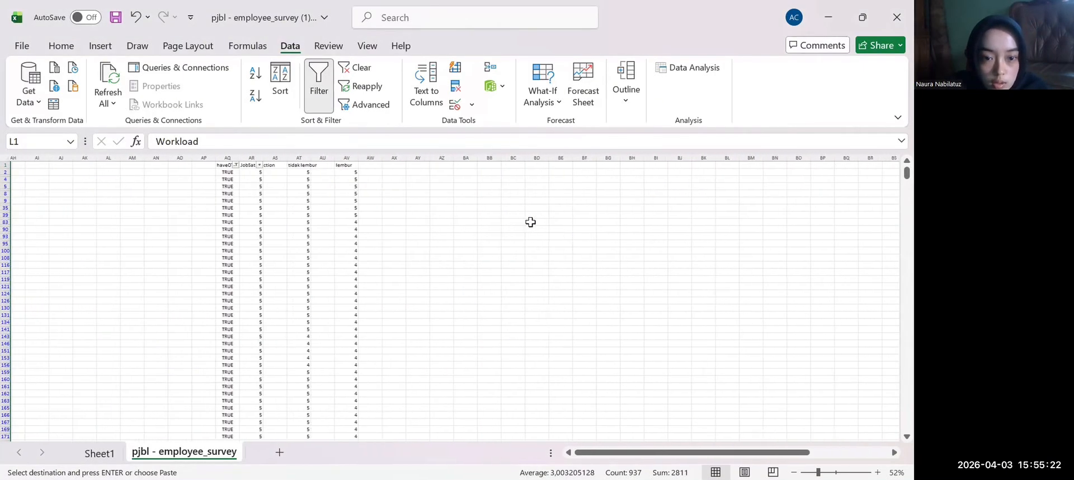
{"action": "left_click", "coordinate": [402, 166]}
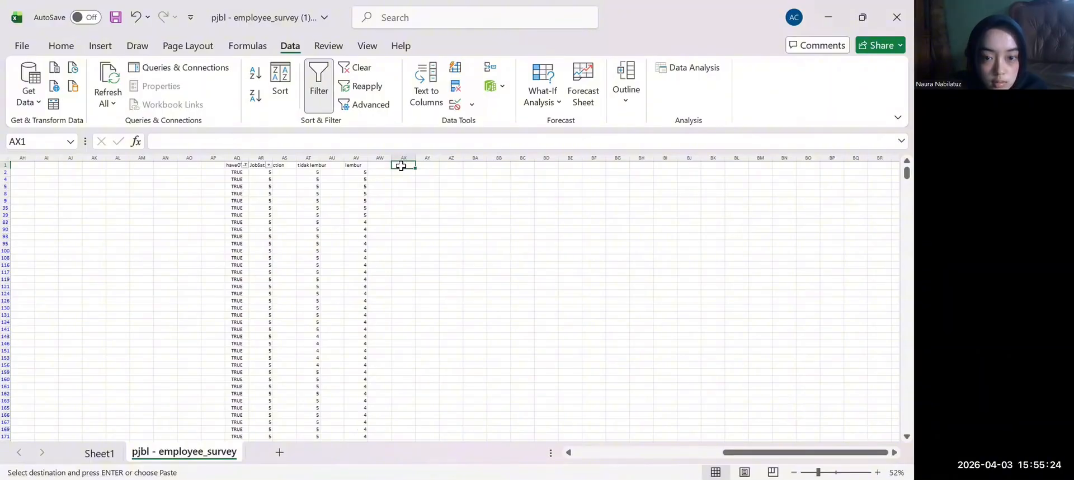
{"action": "right_click", "coordinate": [402, 165]}
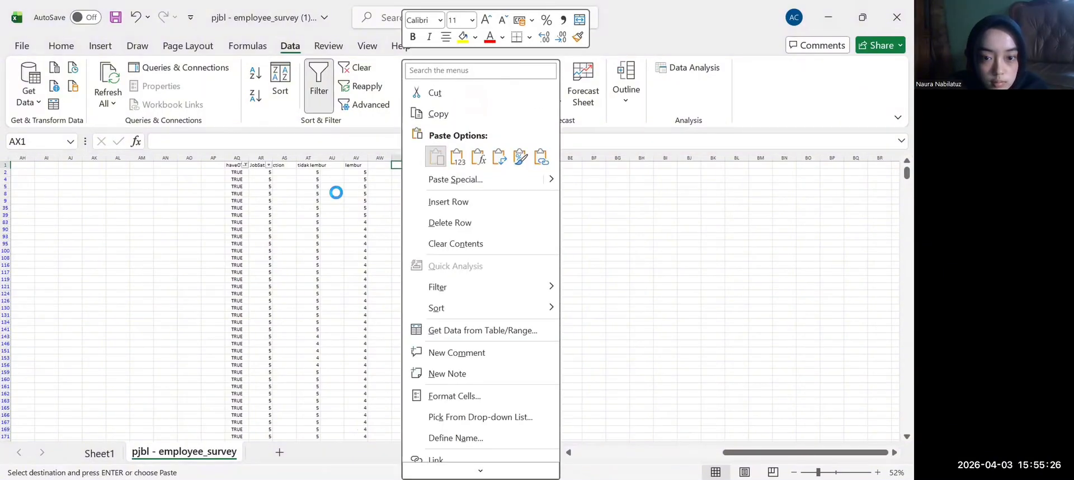
{"action": "scroll", "coordinate": [326, 196], "scroll_direction": "left", "scroll_amount": 10}
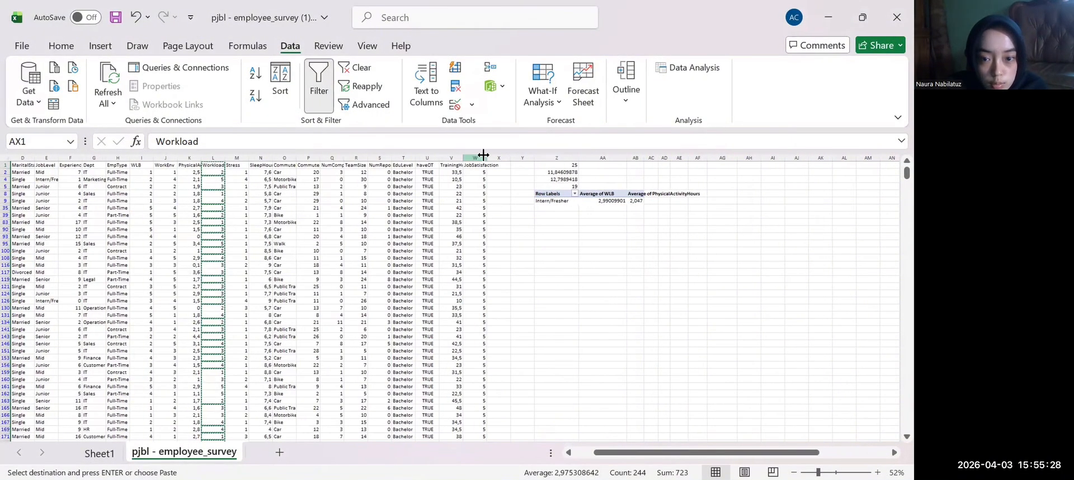
Copy the JobSatisfaction column W and paste it at AY1, next to the copied Workload column
{"action": "left_click", "coordinate": [483, 166]}
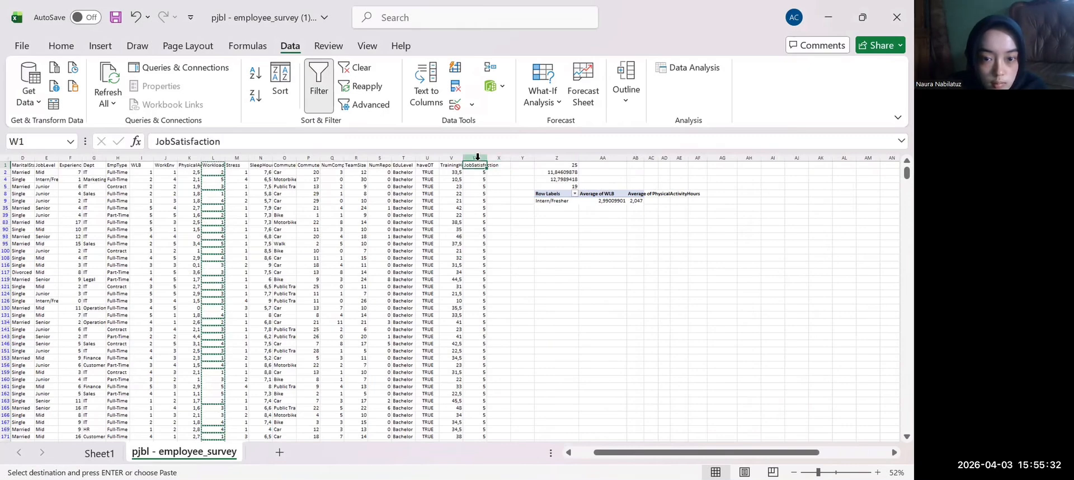
{"action": "left_click", "coordinate": [477, 158]}
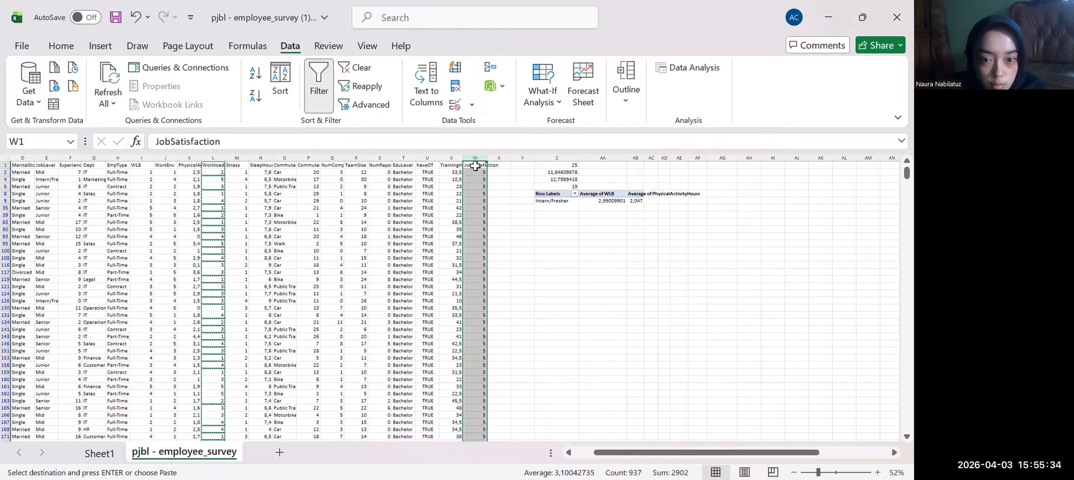
{"action": "right_click", "coordinate": [475, 165]}
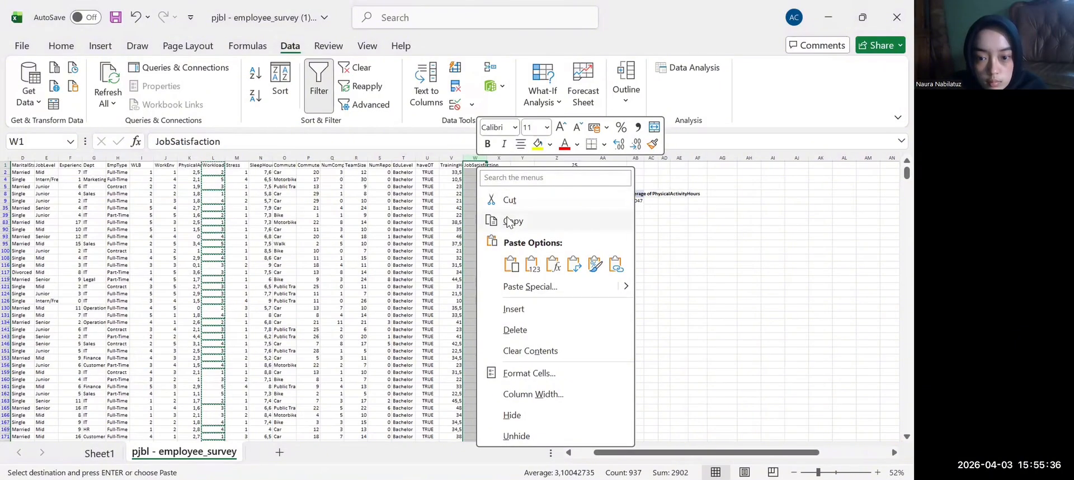
{"action": "left_click", "coordinate": [523, 220]}
{"action": "scroll", "coordinate": [612, 257], "scroll_direction": "right", "scroll_amount": 5}
{"action": "scroll", "coordinate": [612, 257], "scroll_direction": "right", "scroll_amount": 5}
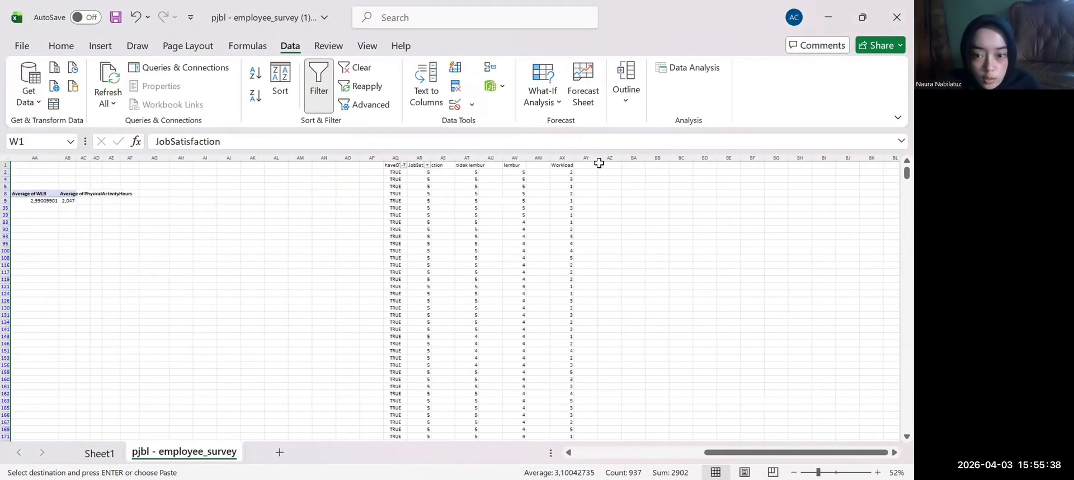
{"action": "left_click", "coordinate": [590, 168]}
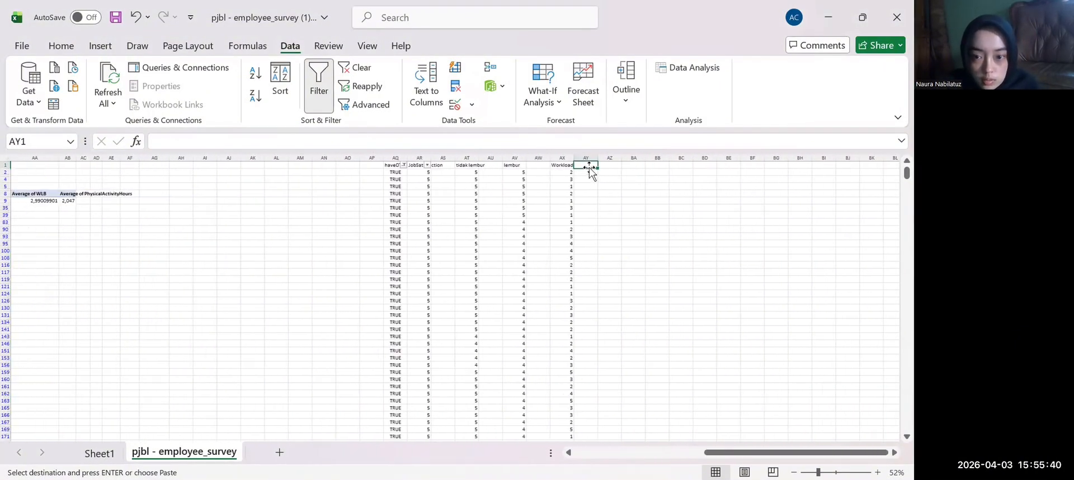
{"action": "right_click", "coordinate": [624, 167]}
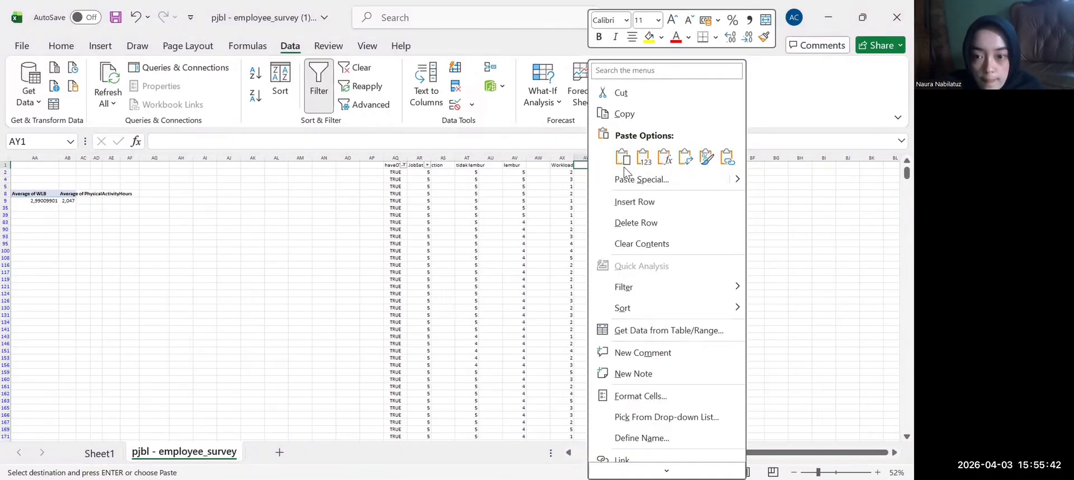
{"action": "left_click", "coordinate": [624, 163]}
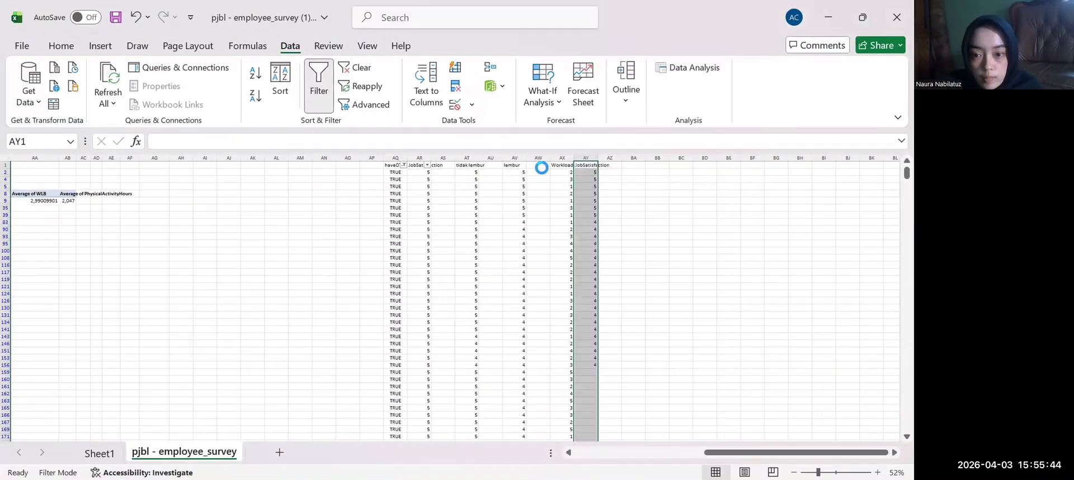
Fill the Workload column AX across into column AY, replacing that column's contents
{"action": "left_click", "coordinate": [570, 158]}
{"action": "left_click", "coordinate": [569, 157]}
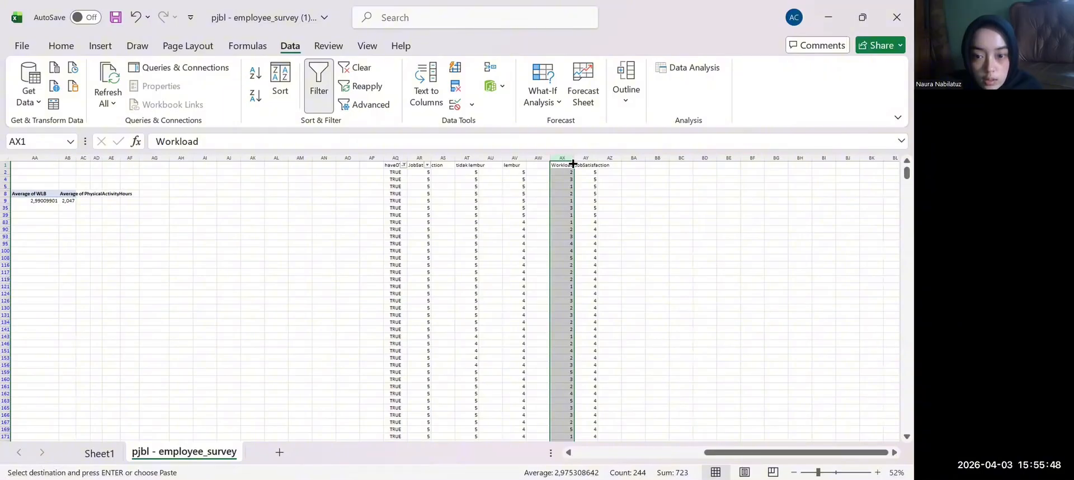
{"action": "left_click_drag", "start_coordinate": [577, 164], "coordinate": [599, 168]}
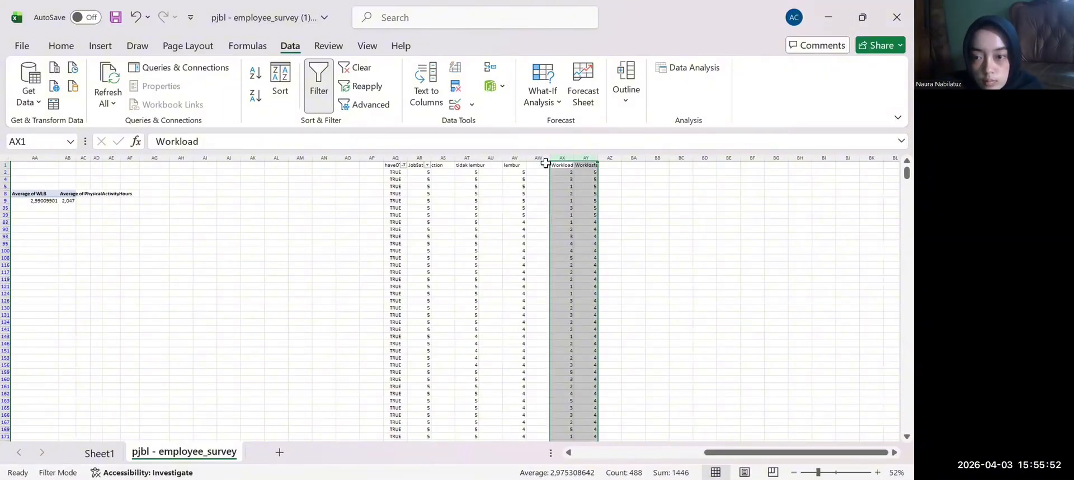
Try to run a Correlation analysis on input range $AM$2:$AN$934, grouped by columns, with output to a new worksheet
{"action": "left_click", "coordinate": [650, 66]}
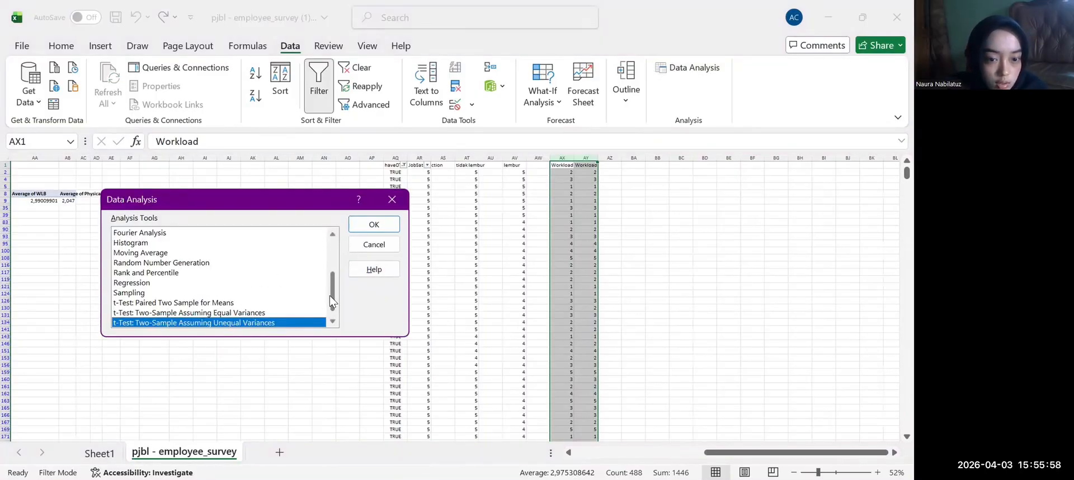
{"action": "left_click_drag", "start_coordinate": [330, 295], "coordinate": [333, 251]}
{"action": "left_click", "coordinate": [177, 264]}
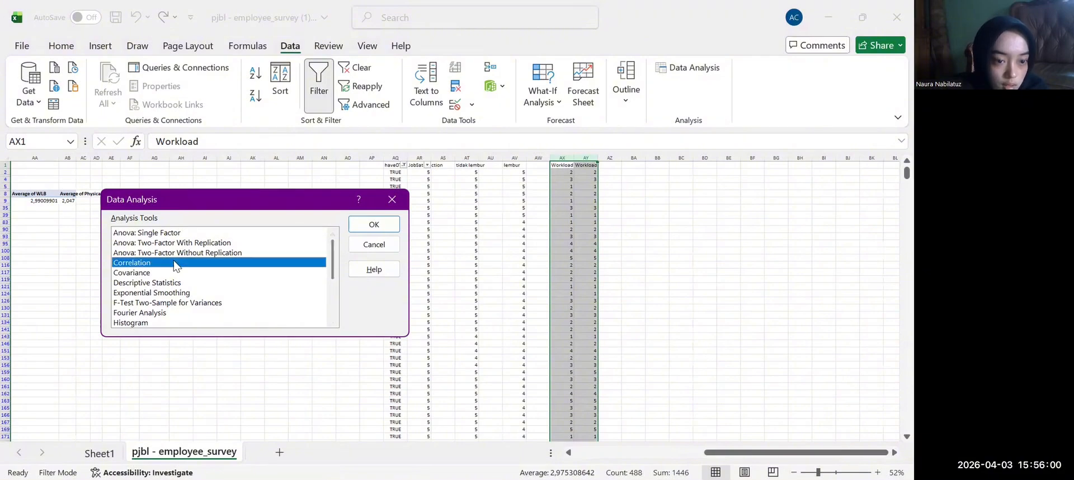
{"action": "left_click", "coordinate": [374, 224]}
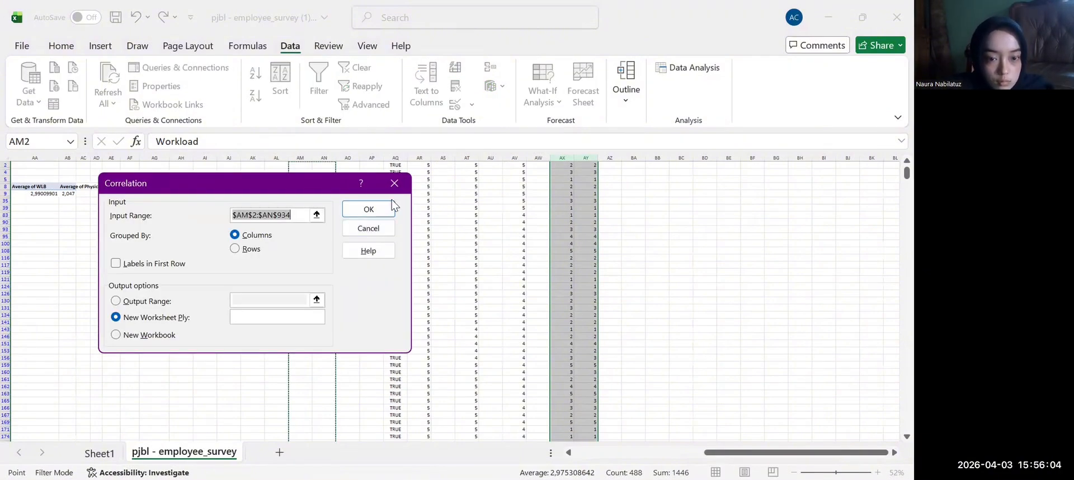
{"action": "left_click", "coordinate": [364, 209]}
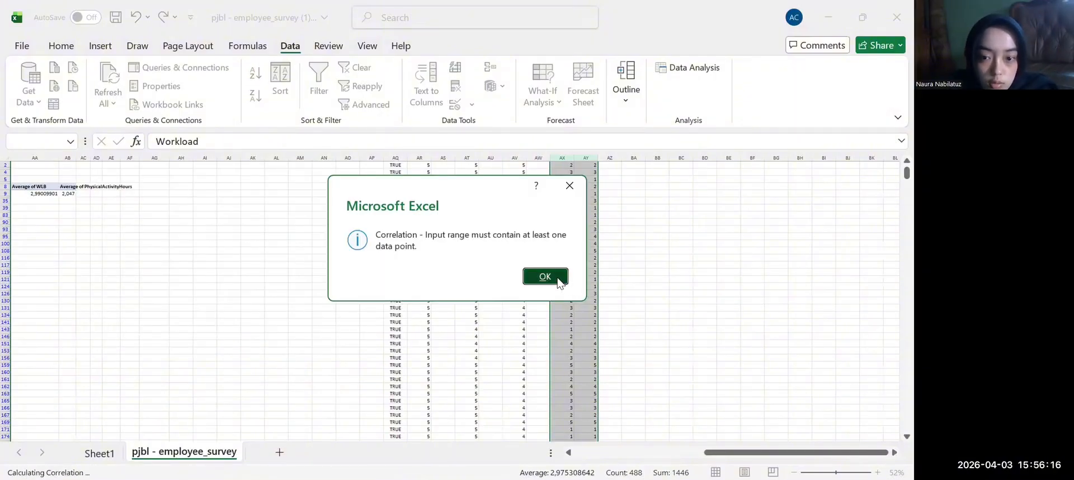
{"action": "left_click", "coordinate": [546, 276]}
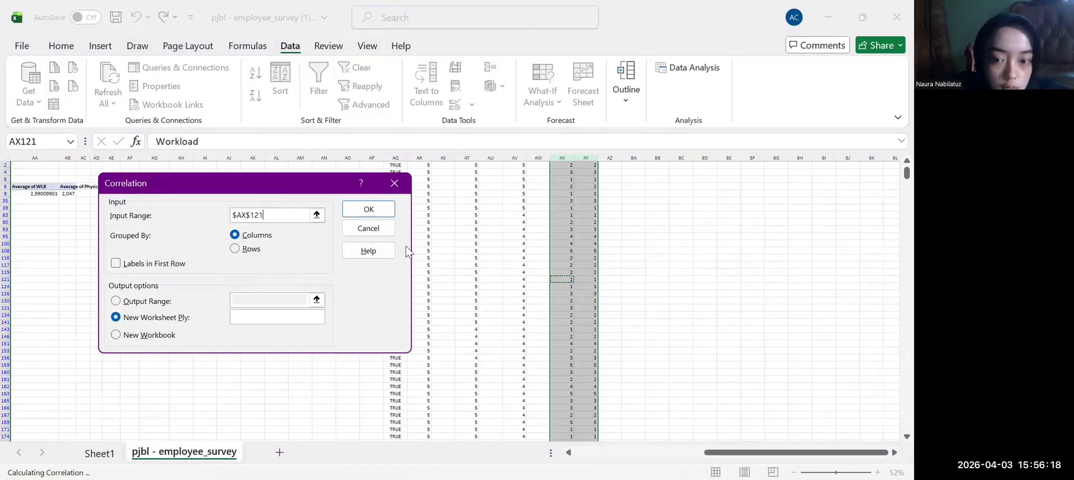
{"action": "left_click", "coordinate": [657, 265]}
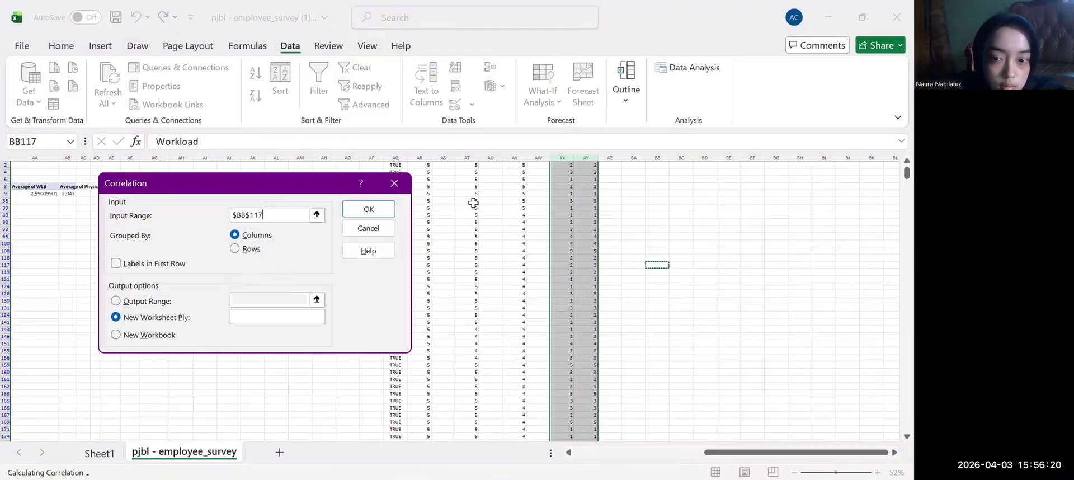
{"action": "left_click", "coordinate": [602, 227]}
{"action": "left_click", "coordinate": [595, 228]}
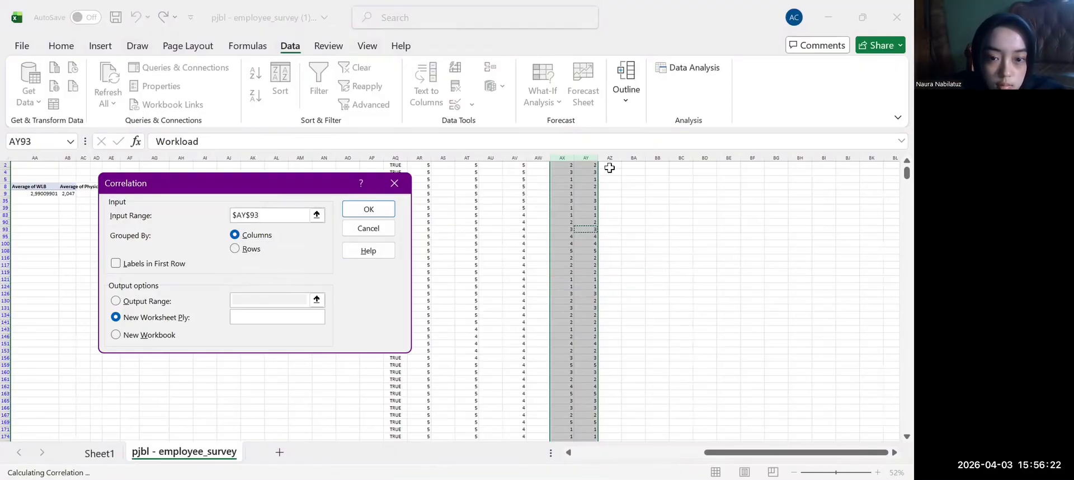
{"action": "left_click", "coordinate": [391, 183]}
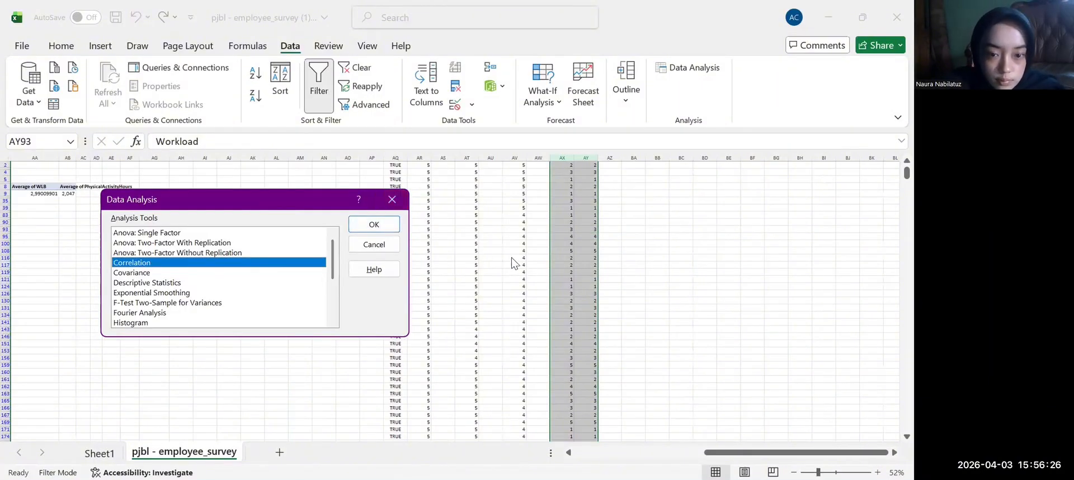
Restart the Correlation analysis and try it again on input range $AM$2:$AN$934
{"action": "left_click", "coordinate": [373, 224]}
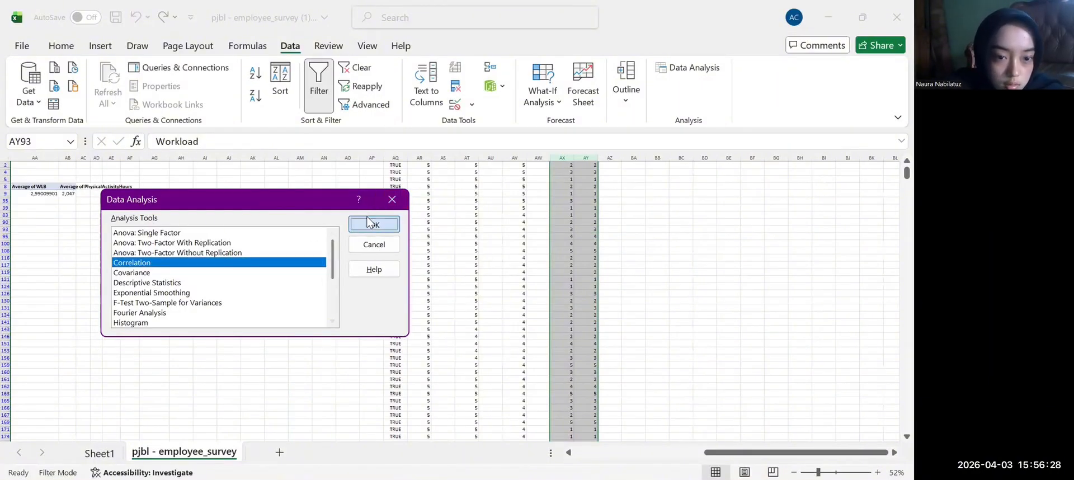
{"action": "left_click", "coordinate": [255, 214]}
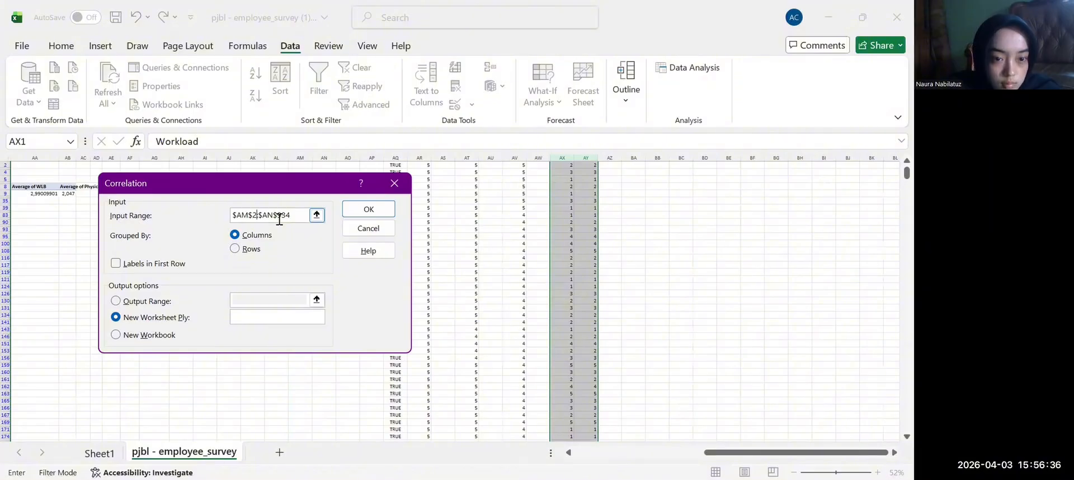
{"action": "key", "text": "BackSpace"}
{"action": "key", "text": "BackSpace"}
{"action": "type", "text": "2"}
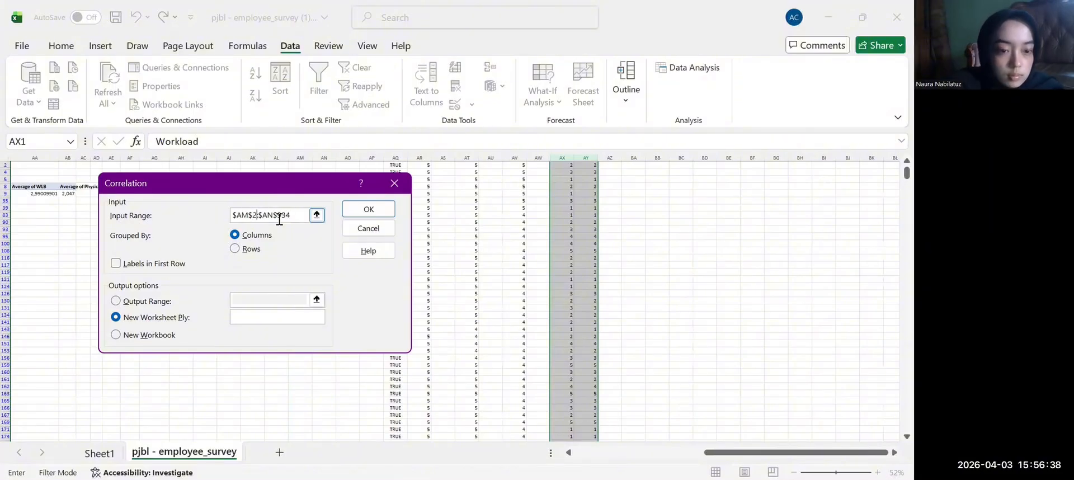
{"action": "left_click", "coordinate": [385, 210]}
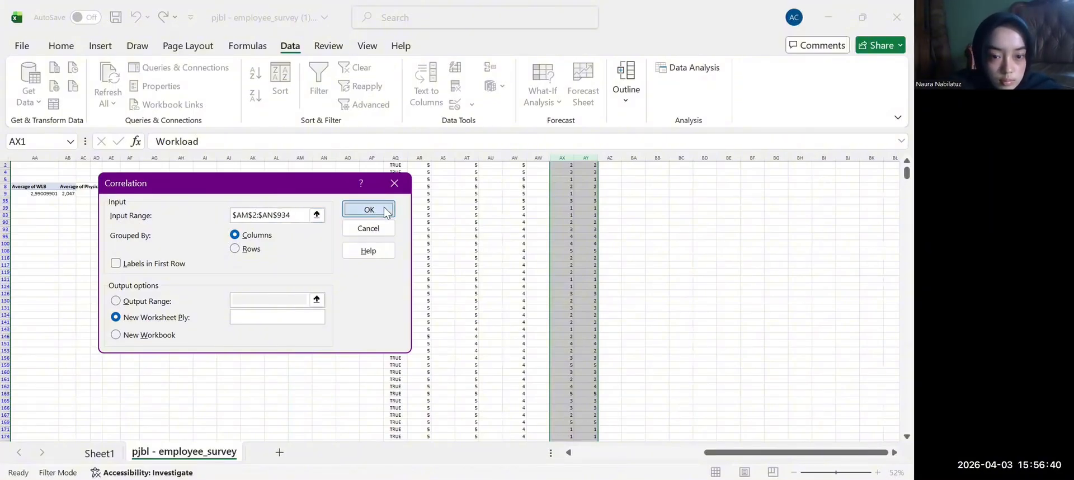
{"action": "key", "text": "Return"}
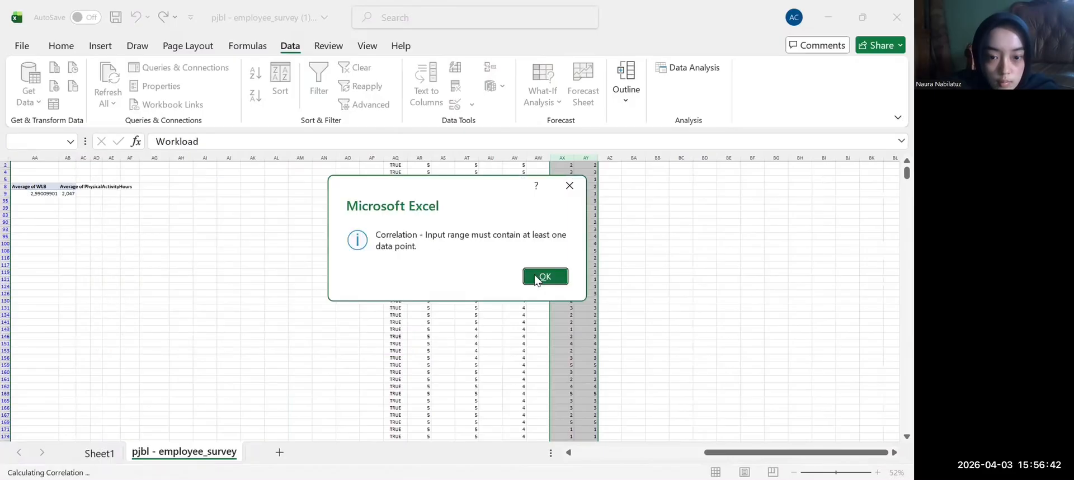
{"action": "left_click", "coordinate": [535, 274]}
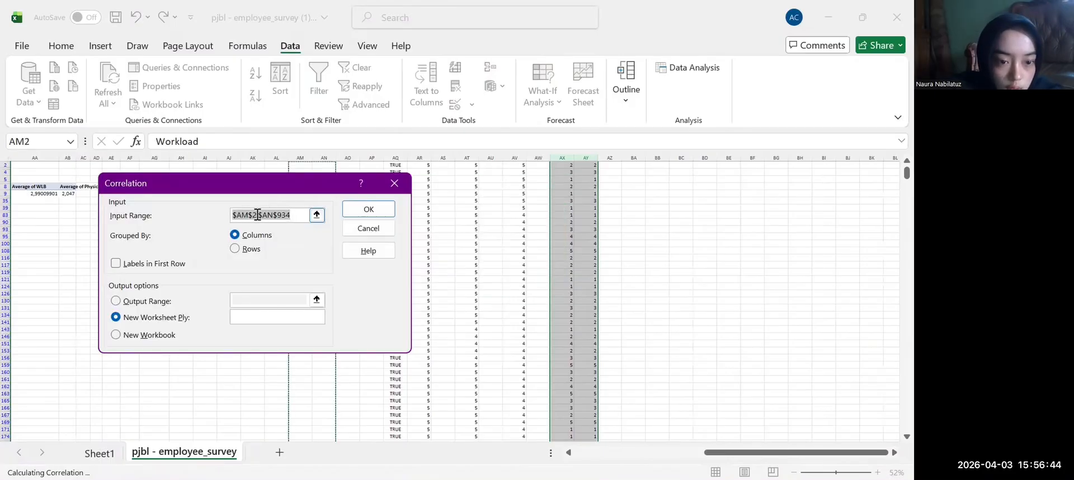
Try the Correlation with the input range changed to $AM$1:$AN$934
{"action": "left_click", "coordinate": [257, 214]}
{"action": "key", "text": "BackSpace"}
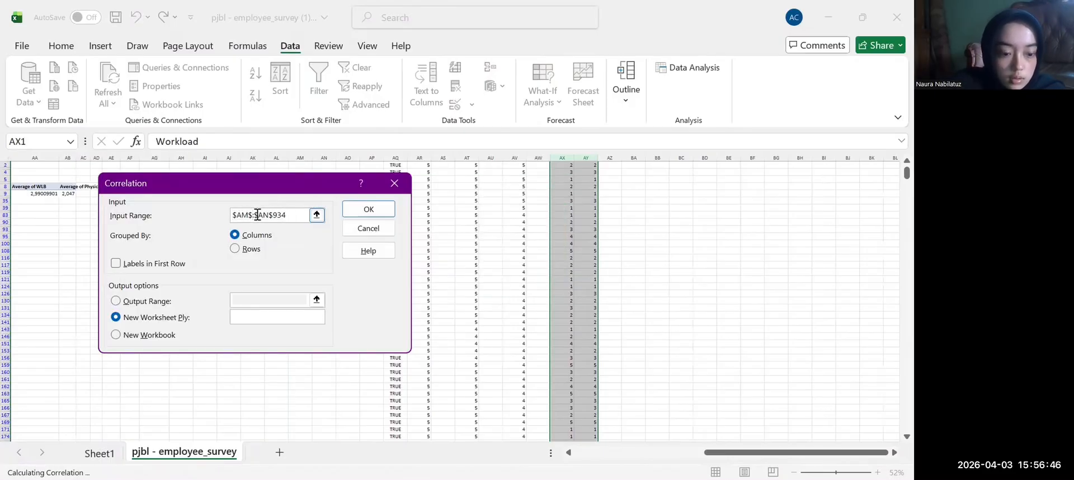
{"action": "type", "text": "1"}
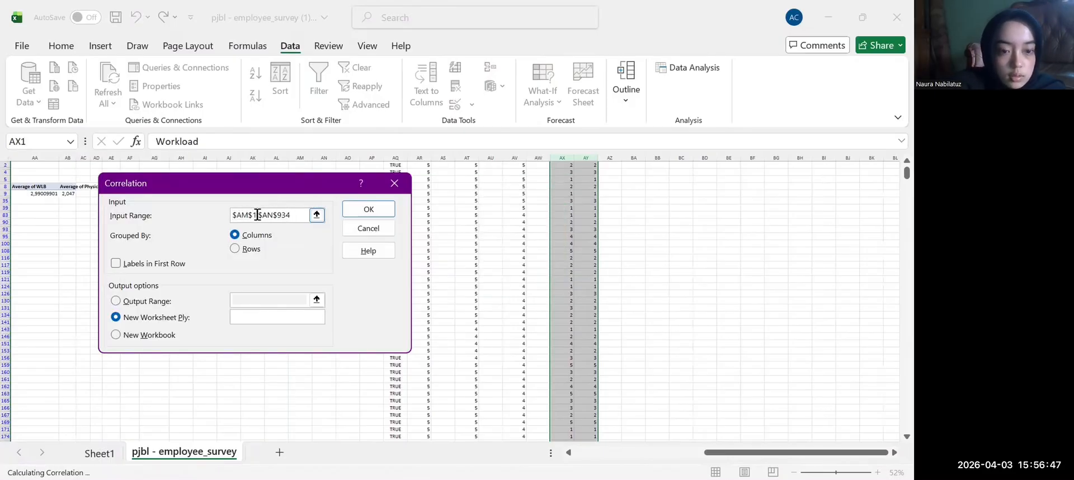
{"action": "left_click", "coordinate": [367, 210]}
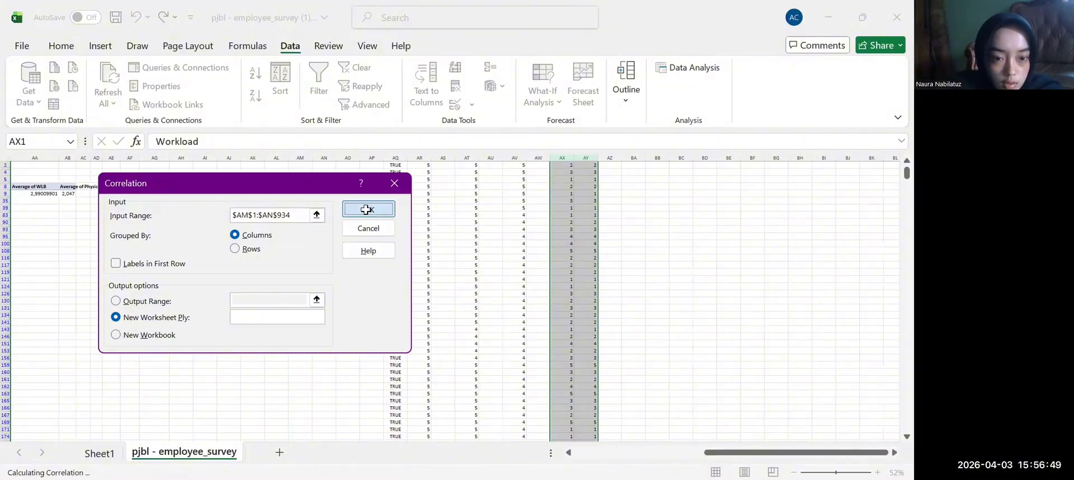
{"action": "left_click", "coordinate": [544, 278]}
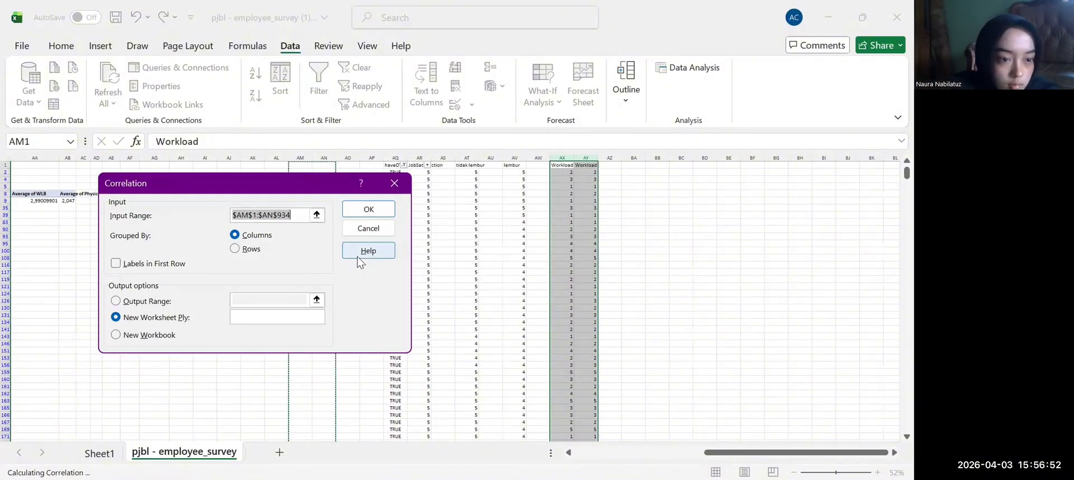
Try the Correlation grouped by rows on input range $AM$2:$AN$934, and close the analysis dialogs
{"action": "left_click", "coordinate": [235, 247]}
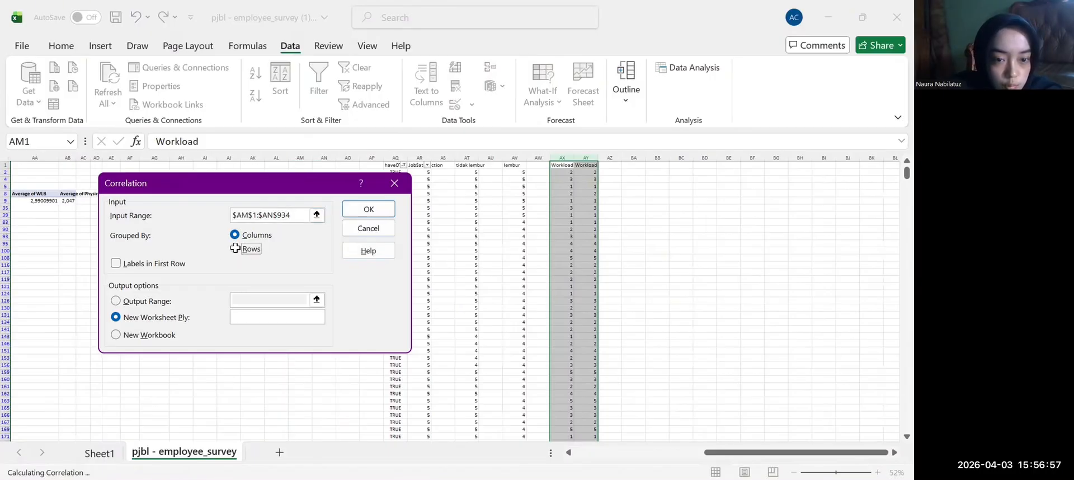
{"action": "left_click", "coordinate": [251, 211]}
{"action": "left_click", "coordinate": [253, 211]}
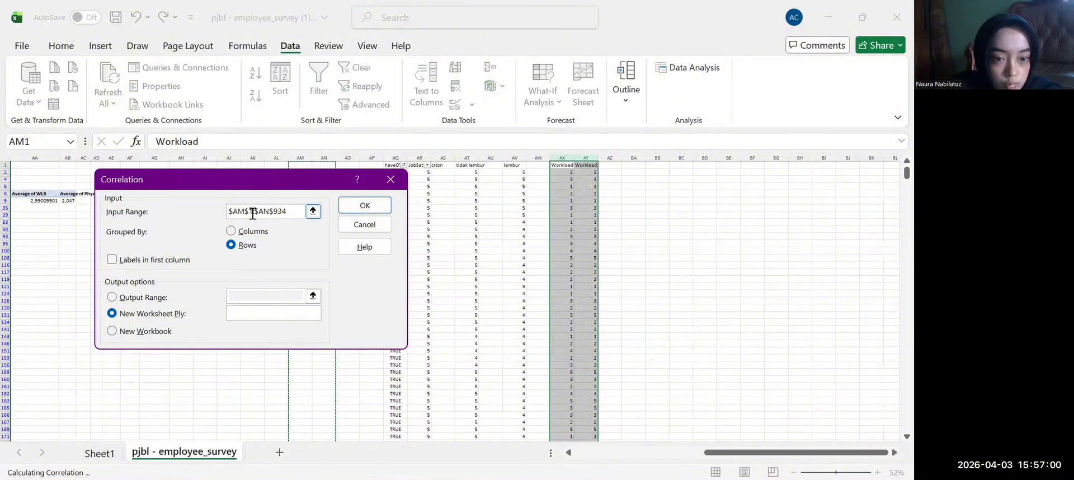
{"action": "key", "text": "BackSpace"}
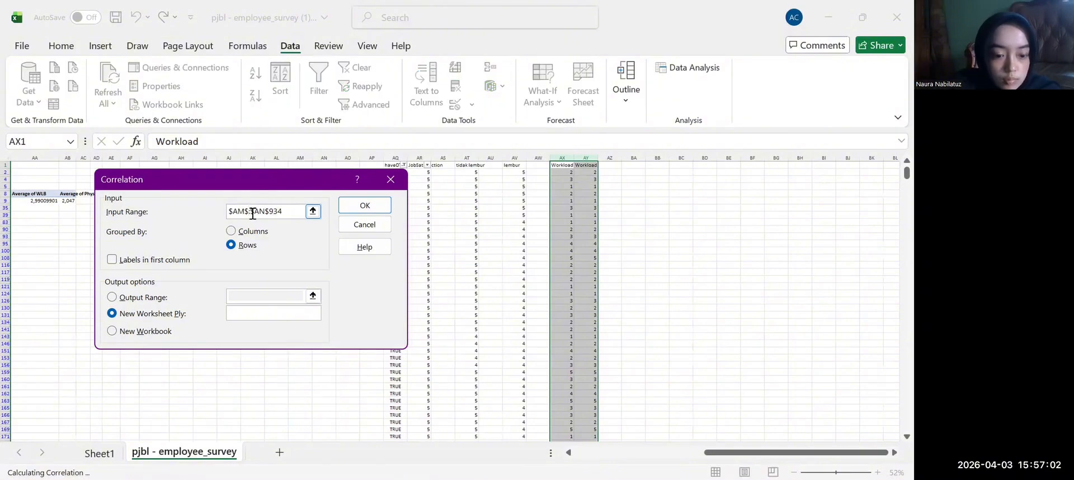
{"action": "type", "text": "2"}
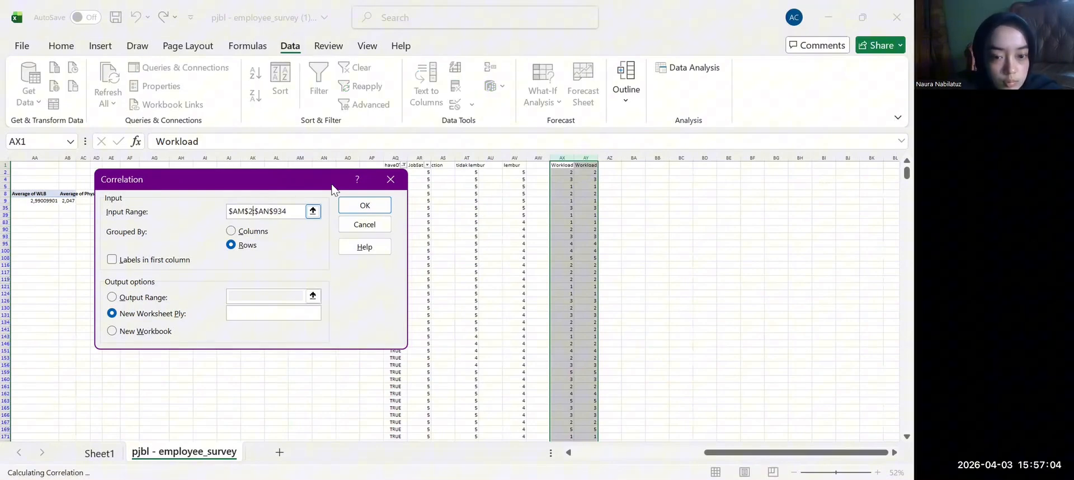
{"action": "left_click", "coordinate": [370, 208]}
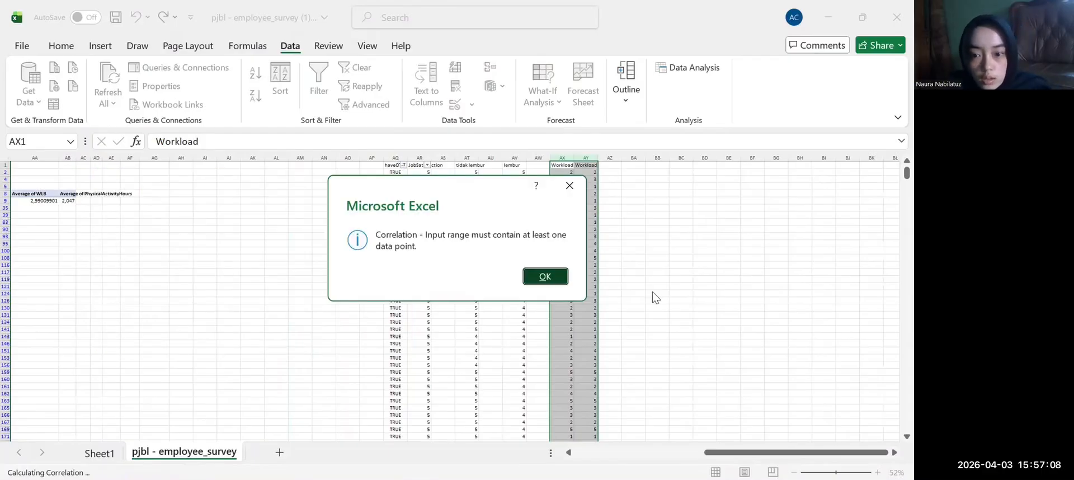
{"action": "key", "text": "Return"}
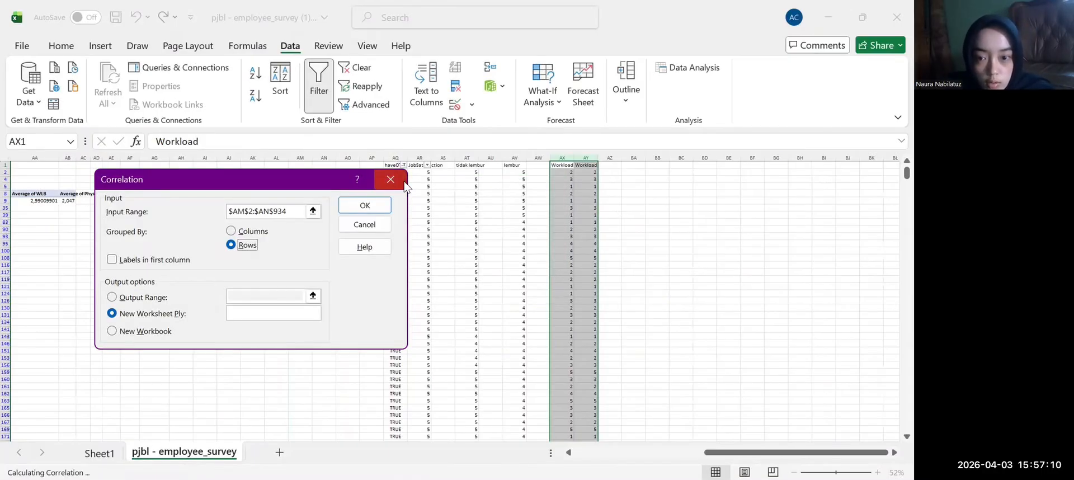
{"action": "left_click", "coordinate": [390, 179]}
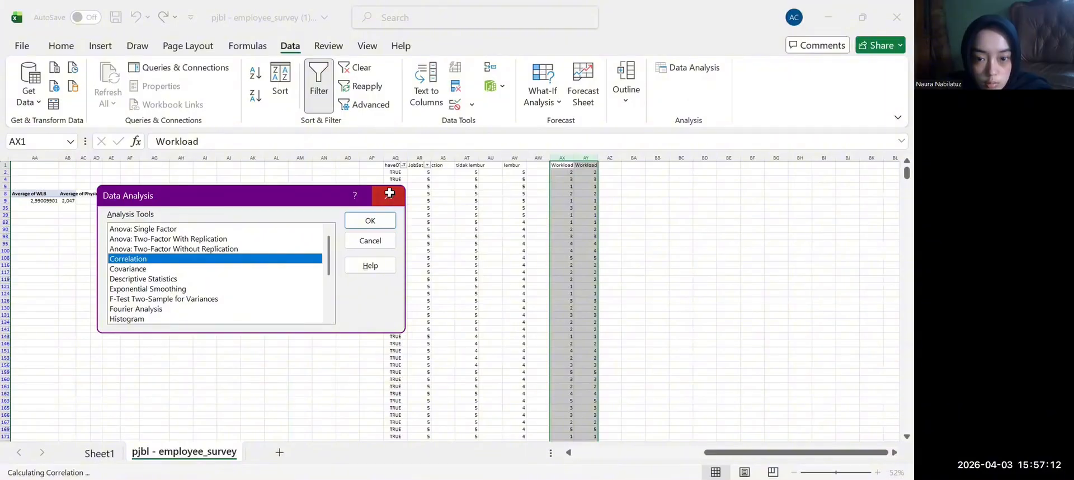
{"action": "left_click", "coordinate": [390, 193]}
{"action": "left_click", "coordinate": [603, 216]}
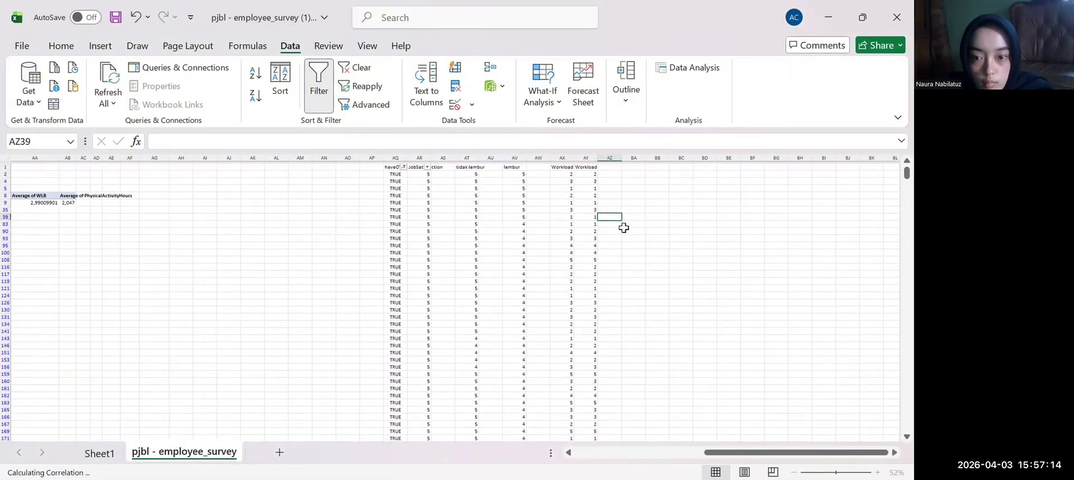
Copy the JobSatisfaction column W of the survey data
{"action": "scroll", "coordinate": [625, 226], "scroll_direction": "up", "scroll_amount": 2}
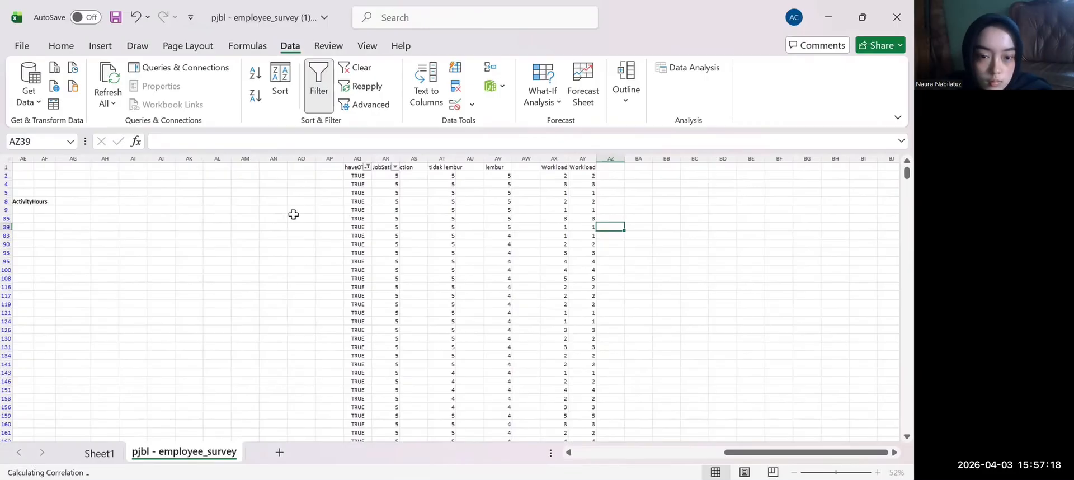
{"action": "scroll", "coordinate": [292, 214], "scroll_direction": "left", "scroll_amount": 6}
{"action": "scroll", "coordinate": [293, 214], "scroll_direction": "left", "scroll_amount": 1}
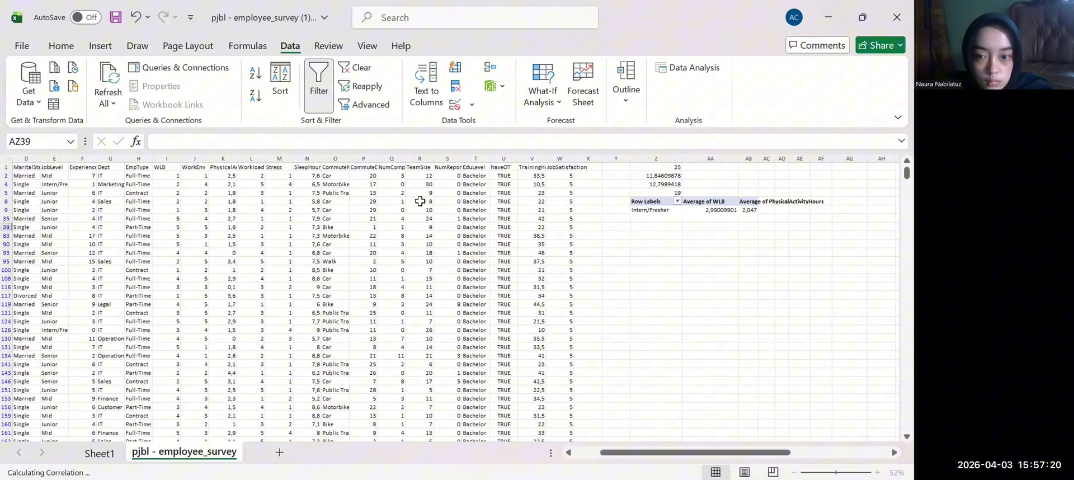
{"action": "left_click", "coordinate": [572, 168]}
{"action": "key", "text": "ctrl+shift+Down"}
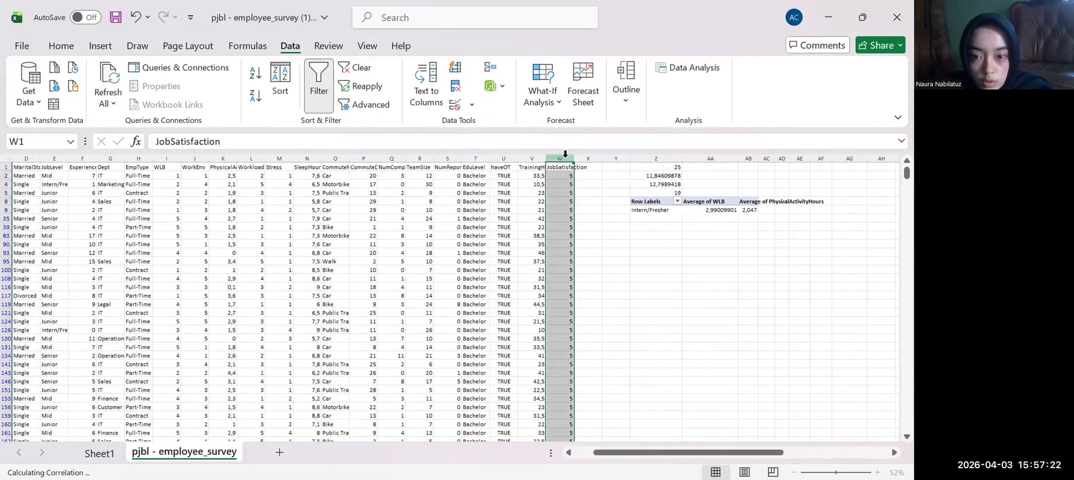
{"action": "right_click", "coordinate": [565, 177]}
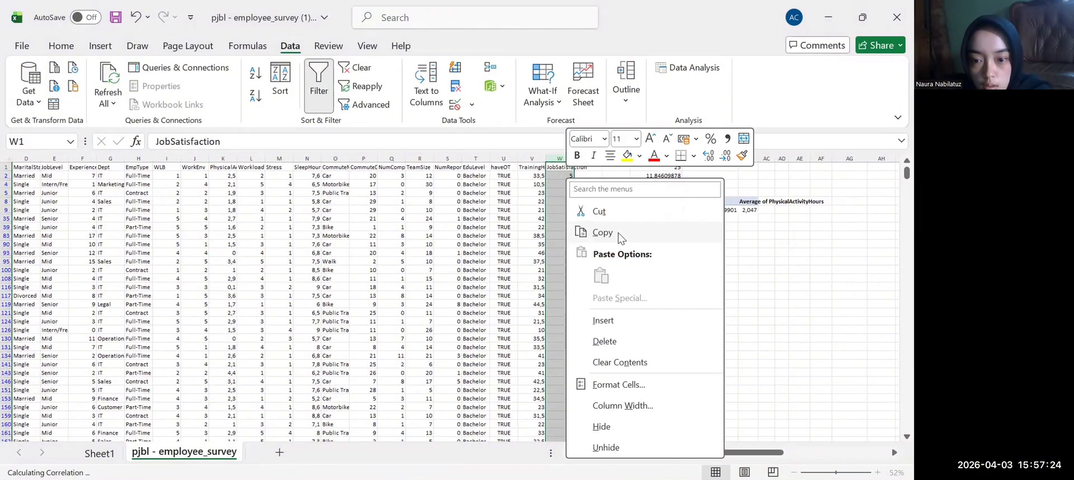
{"action": "left_click", "coordinate": [619, 233]}
Clear the contents of the duplicate Workload column AY
{"action": "scroll", "coordinate": [659, 245], "scroll_direction": "right", "scroll_amount": 10}
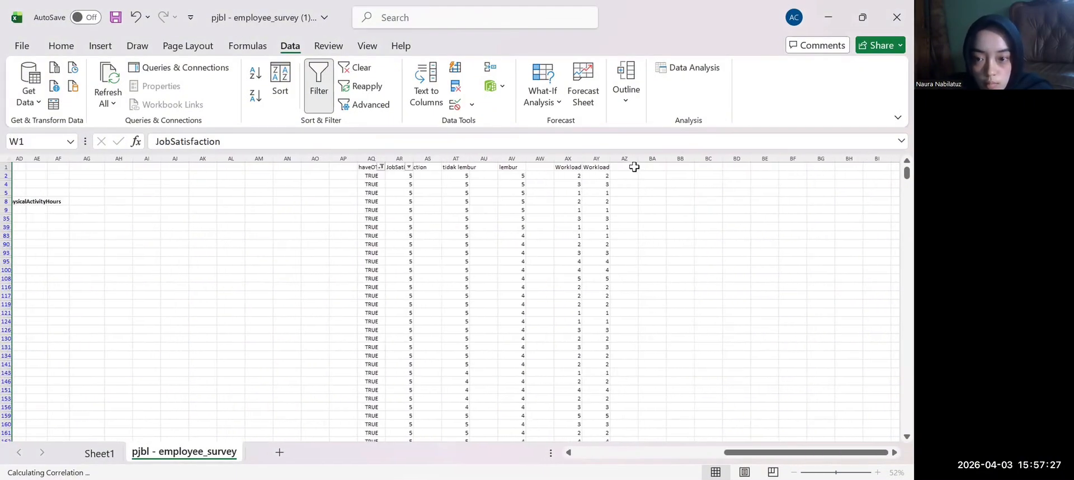
{"action": "left_click", "coordinate": [592, 158]}
{"action": "key", "text": "Delete"}
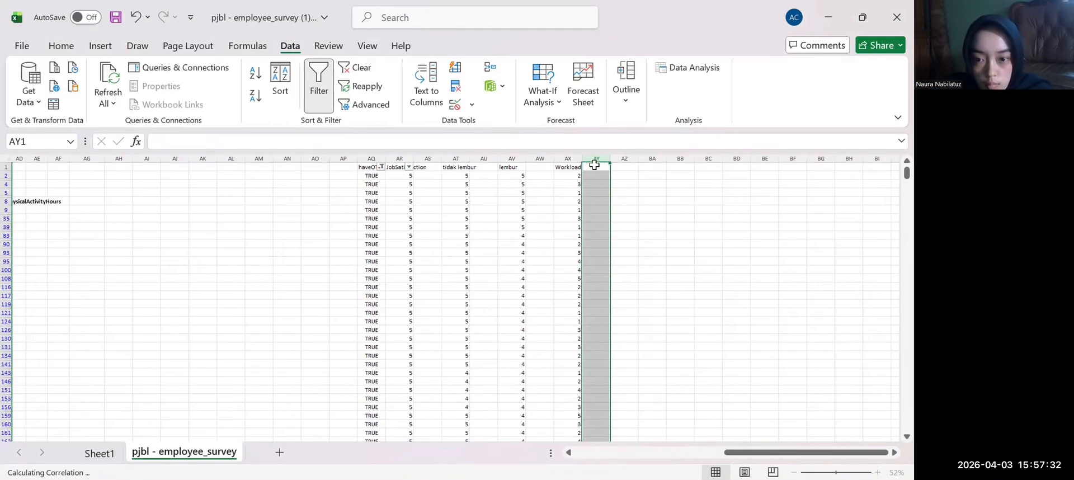
{"action": "right_click", "coordinate": [594, 165]}
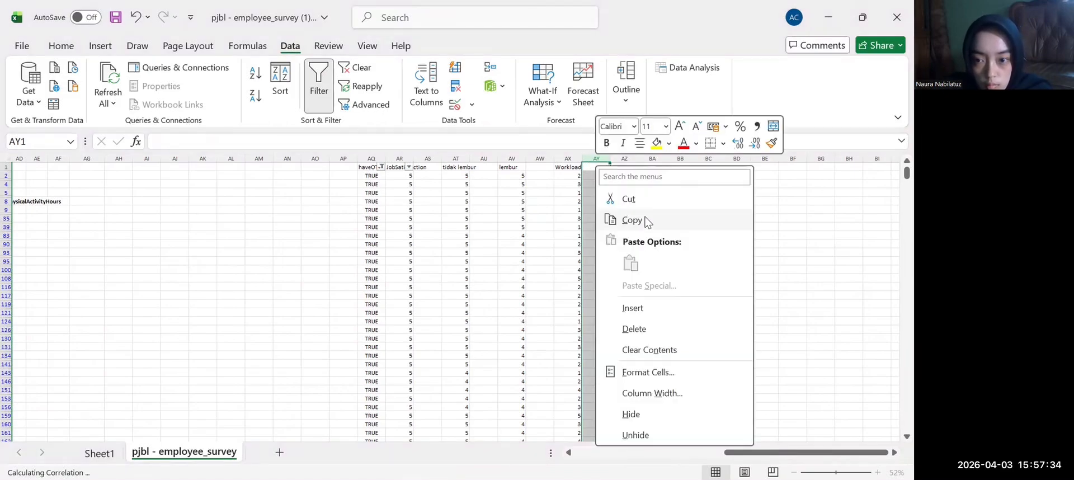
{"action": "left_click", "coordinate": [645, 219]}
{"action": "left_click", "coordinate": [606, 219]}
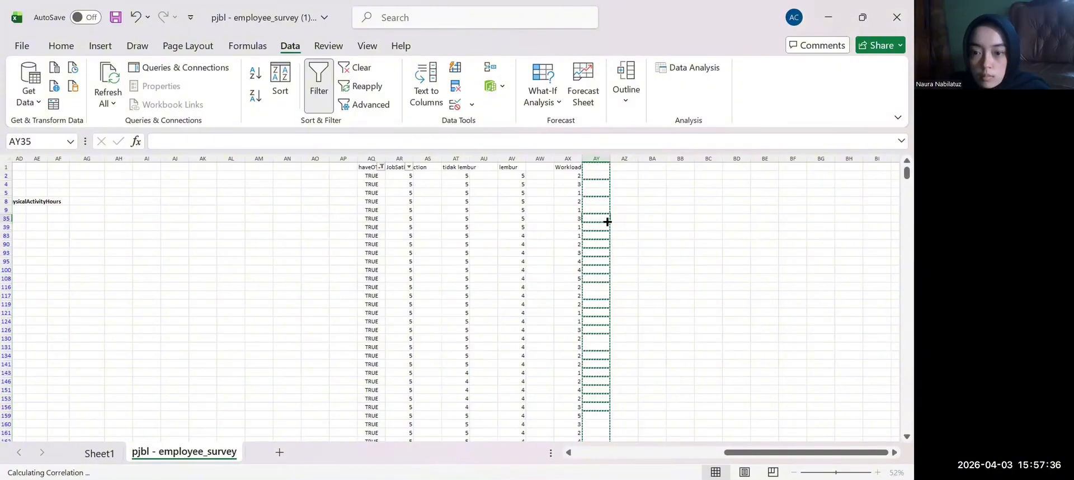
{"action": "left_click", "coordinate": [294, 311]}
{"action": "left_click", "coordinate": [701, 294]}
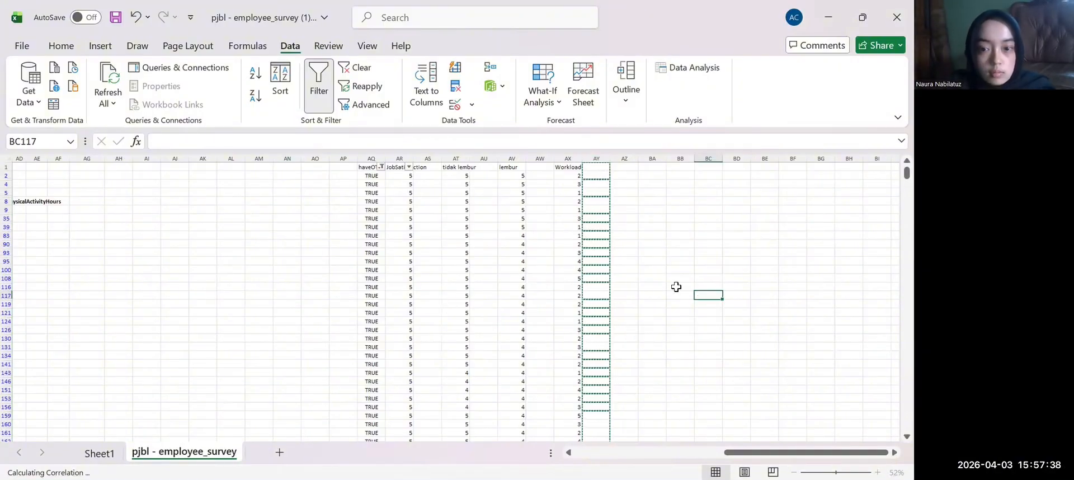
Copy the JobSatisfaction column W and paste it into column AY beside the Workload column
{"action": "scroll", "coordinate": [449, 171], "scroll_direction": "left", "scroll_amount": 5}
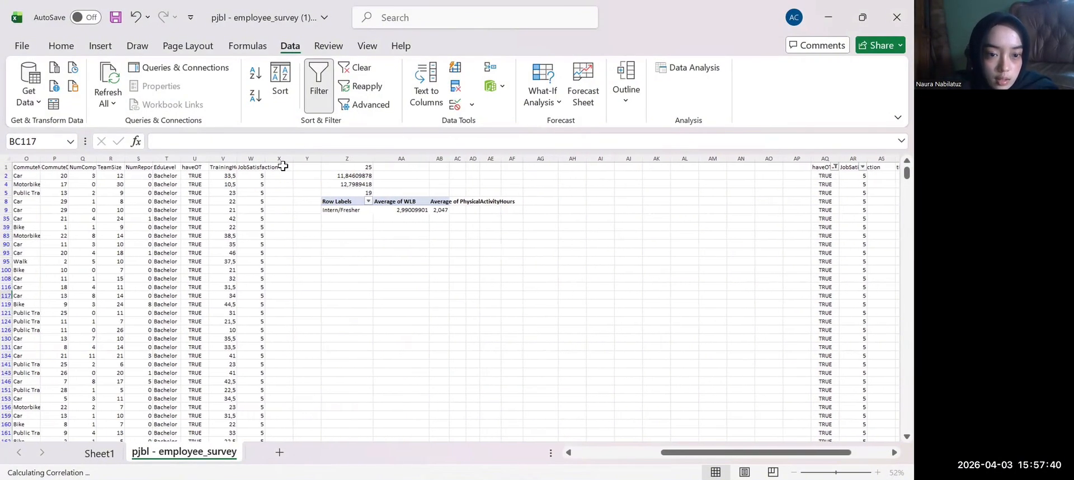
{"action": "left_click", "coordinate": [253, 168]}
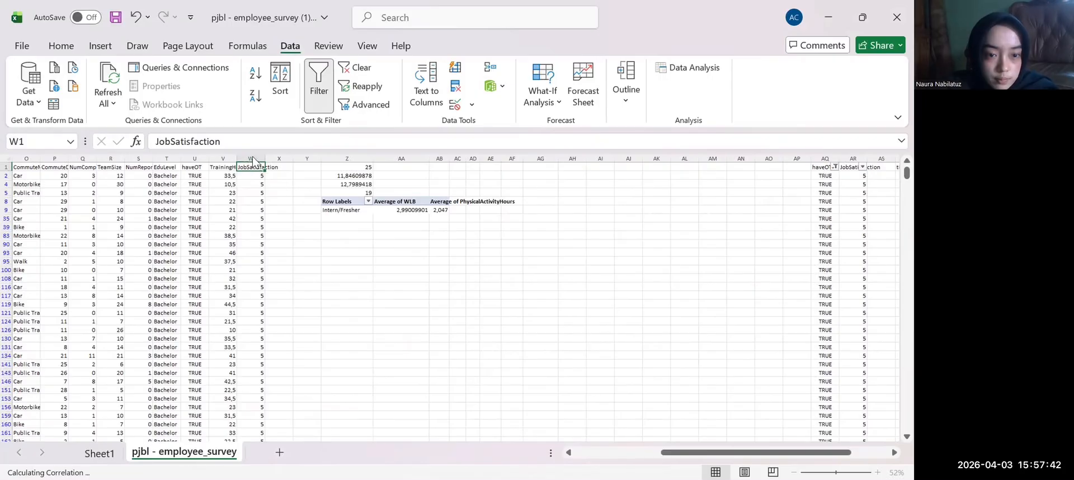
{"action": "left_click", "coordinate": [252, 157]}
{"action": "right_click", "coordinate": [252, 154]}
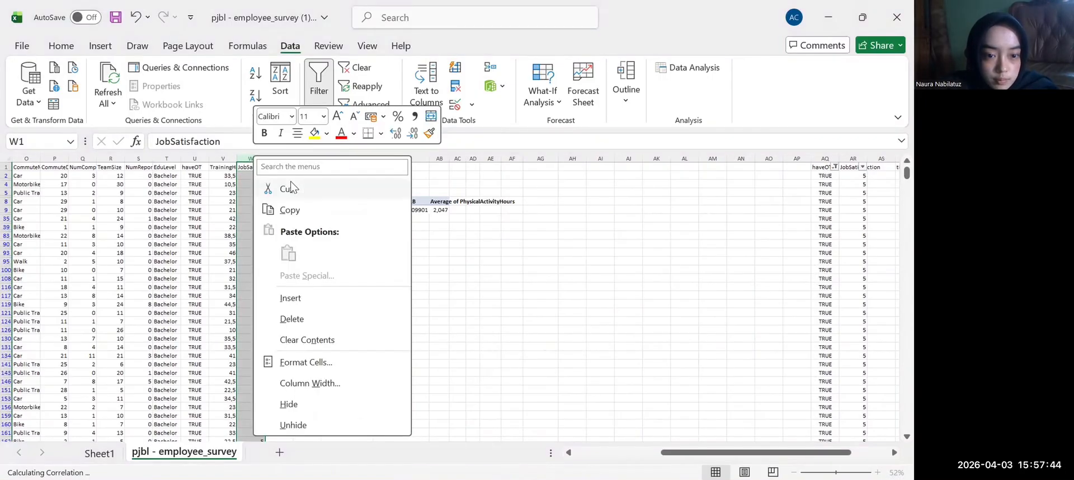
{"action": "left_click", "coordinate": [295, 211]}
{"action": "scroll", "coordinate": [504, 249], "scroll_direction": "right", "scroll_amount": 8}
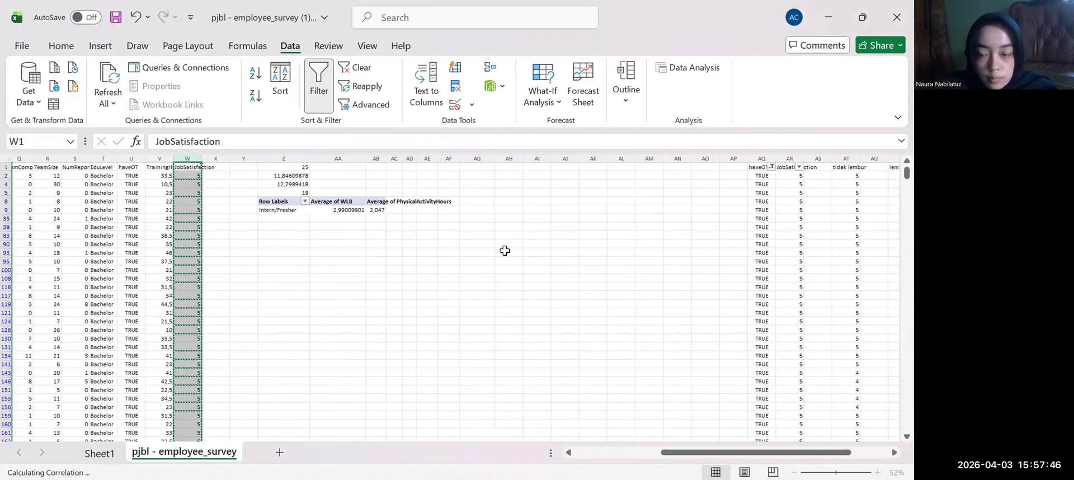
{"action": "left_click", "coordinate": [520, 167]}
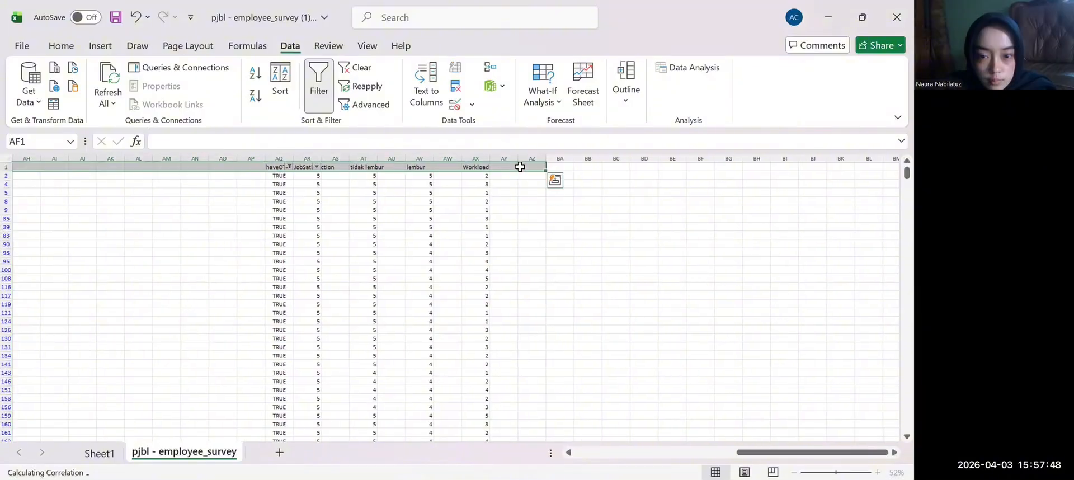
{"action": "left_click", "coordinate": [518, 166]}
{"action": "left_click", "coordinate": [508, 166]}
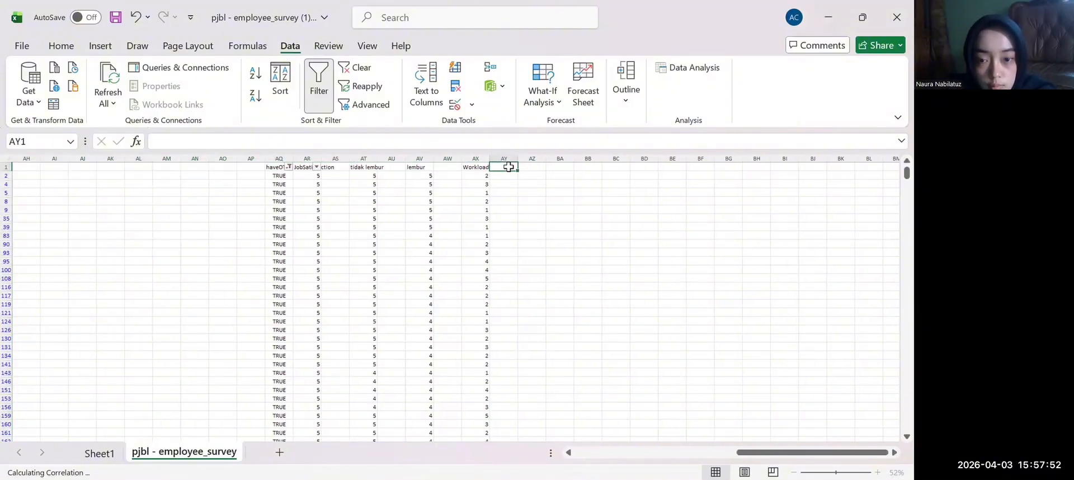
{"action": "right_click", "coordinate": [508, 166]}
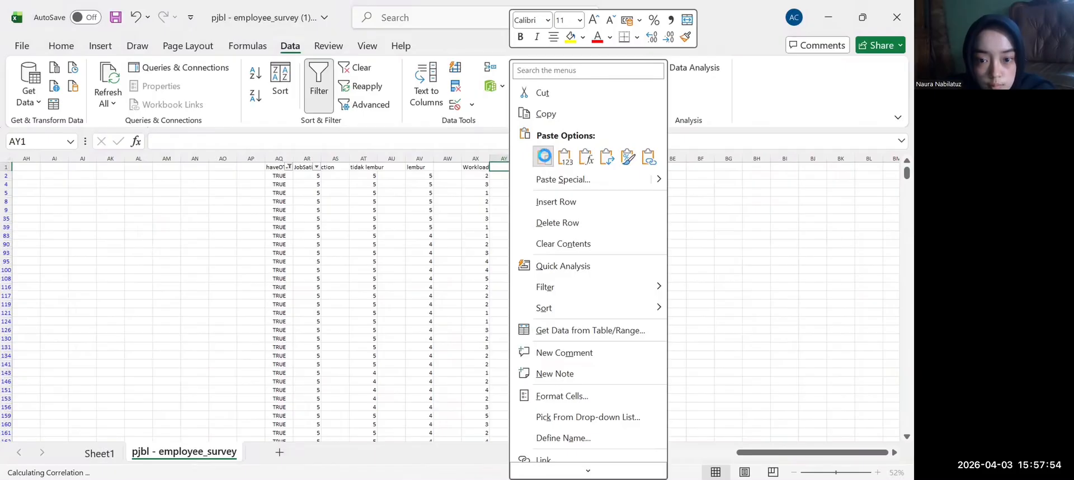
{"action": "left_click", "coordinate": [544, 157]}
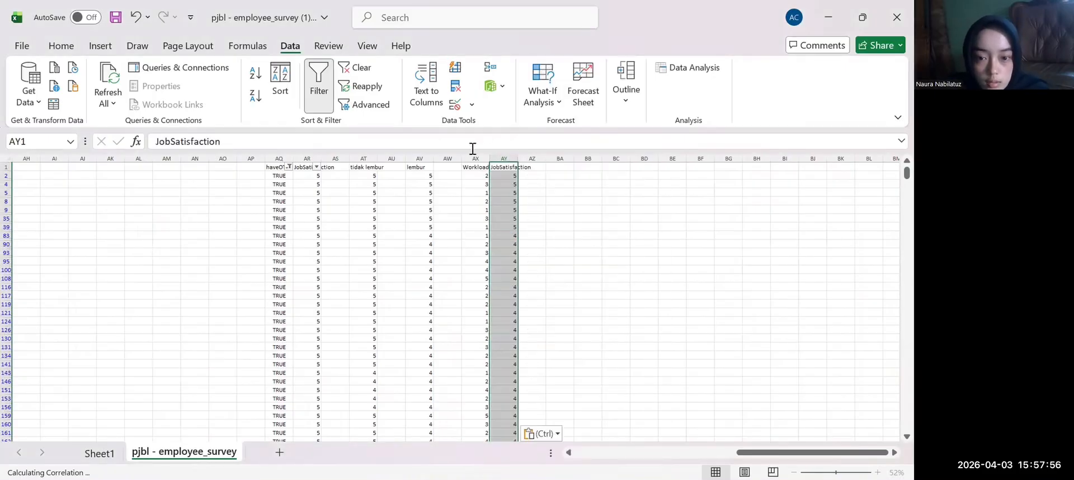
Select columns AX and AY, try the Correlation on $AM$2:$AN$934 grouped by columns, and close the analysis dialogs
{"action": "left_click", "coordinate": [481, 175]}
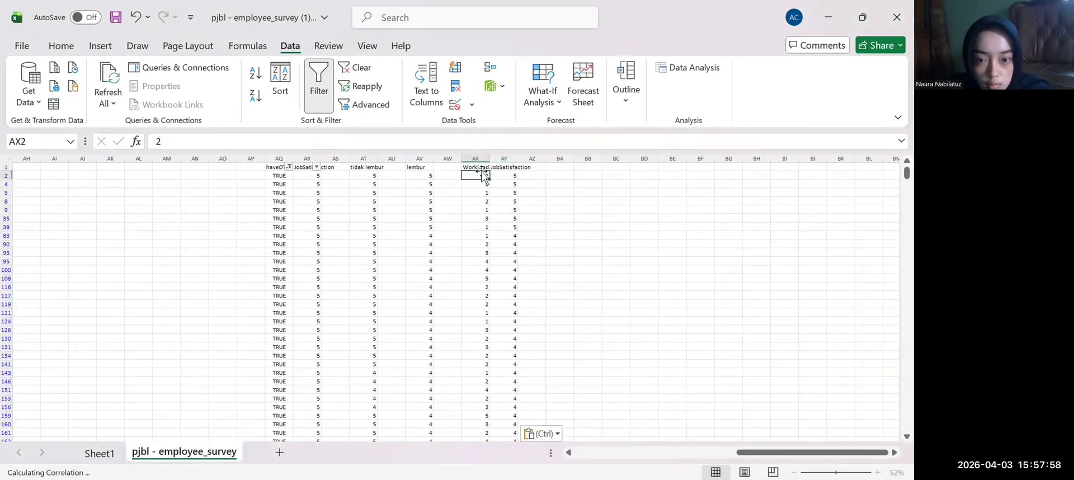
{"action": "left_click", "coordinate": [477, 161]}
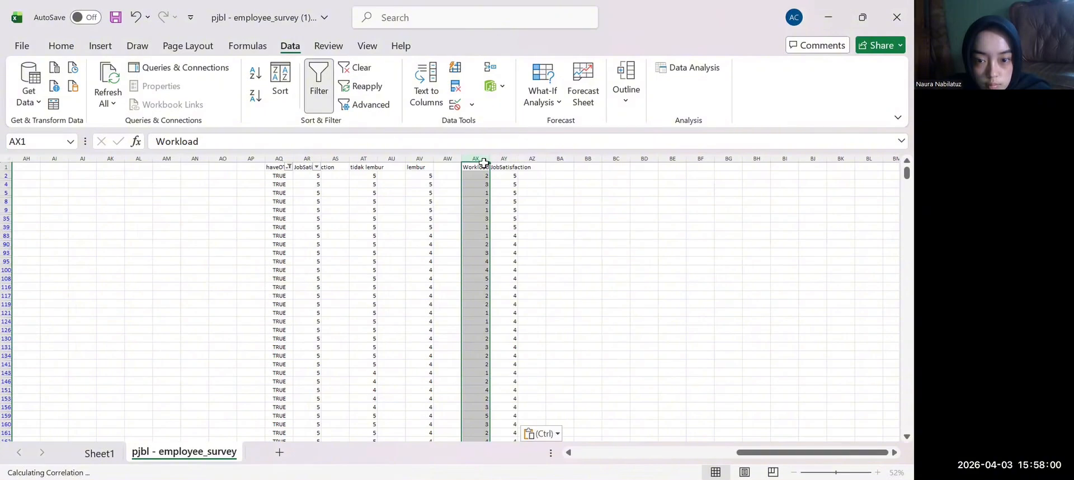
{"action": "left_click_drag", "start_coordinate": [480, 156], "coordinate": [506, 158]}
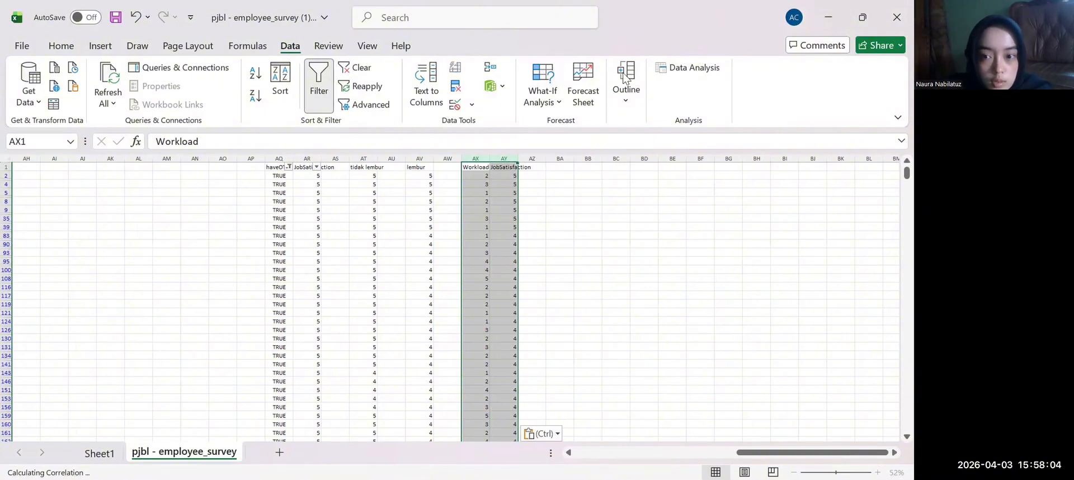
{"action": "left_click", "coordinate": [675, 70]}
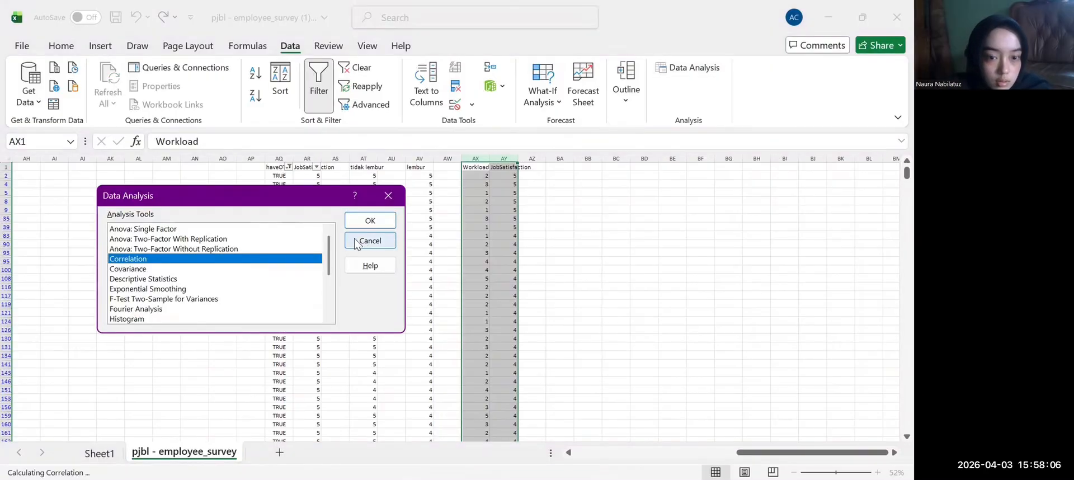
{"action": "left_click", "coordinate": [381, 225]}
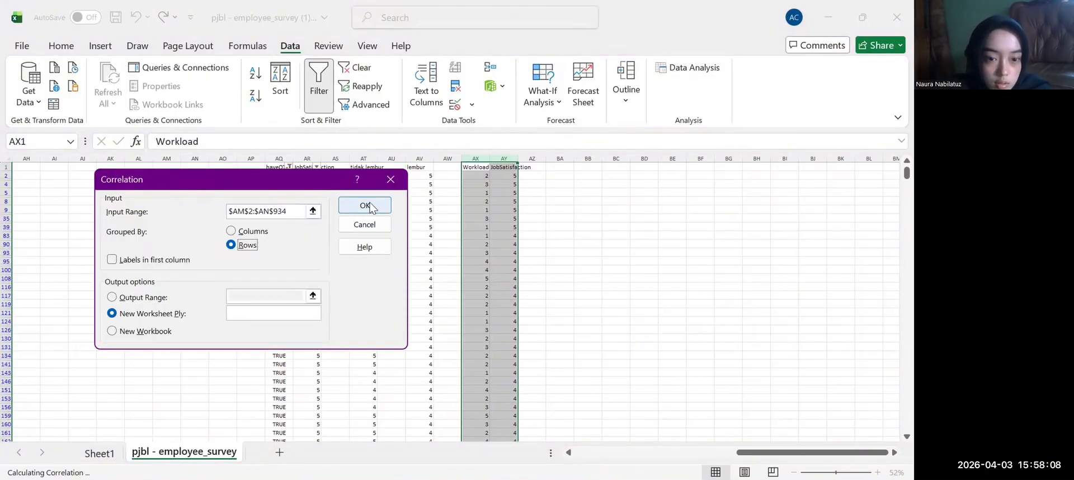
{"action": "left_click", "coordinate": [232, 231]}
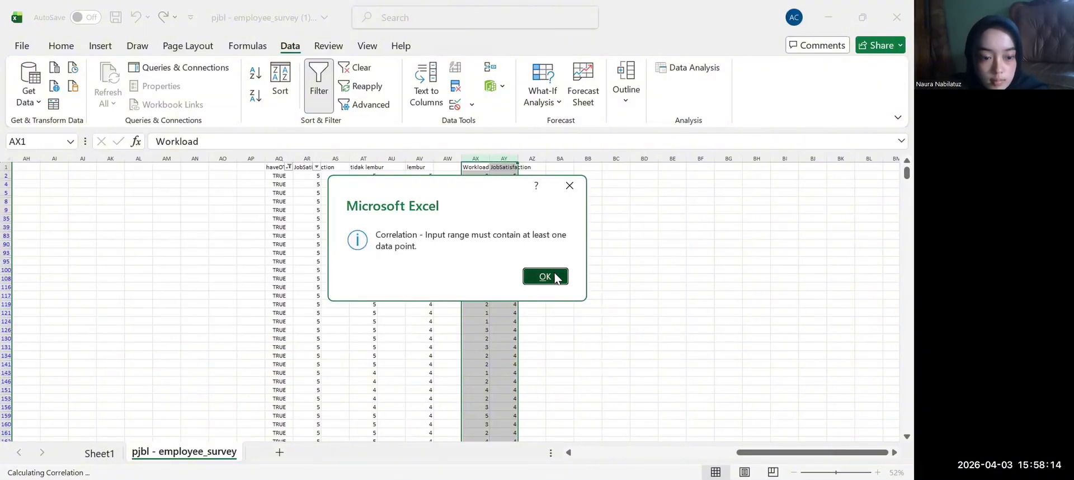
{"action": "left_click", "coordinate": [556, 276]}
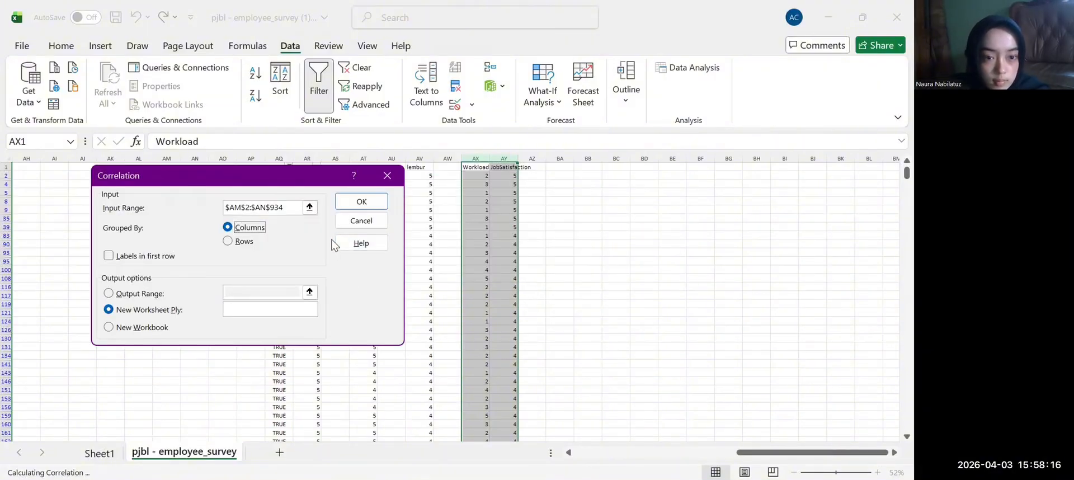
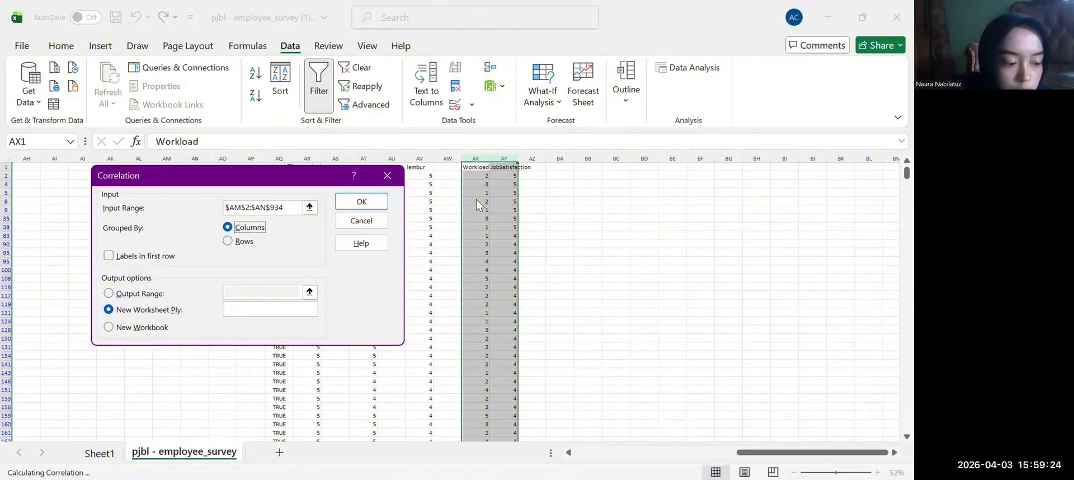
{"action": "left_click", "coordinate": [387, 178]}
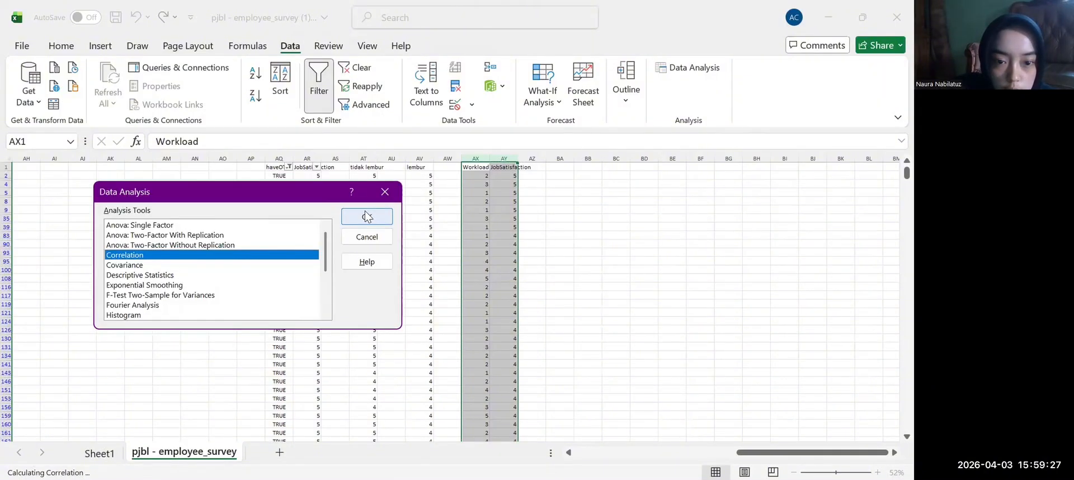
{"action": "left_click", "coordinate": [385, 191]}
Select the Workload and JobSatisfaction values from AX2 to AY937, without the headers
{"action": "left_click", "coordinate": [535, 201]}
{"action": "left_click", "coordinate": [485, 175]}
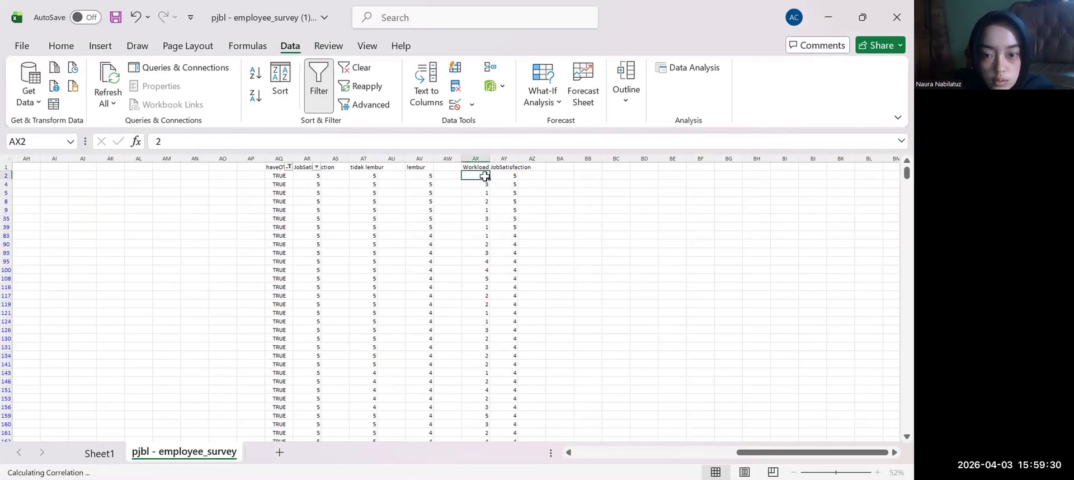
{"action": "left_click_drag", "start_coordinate": [484, 176], "coordinate": [496, 460]}
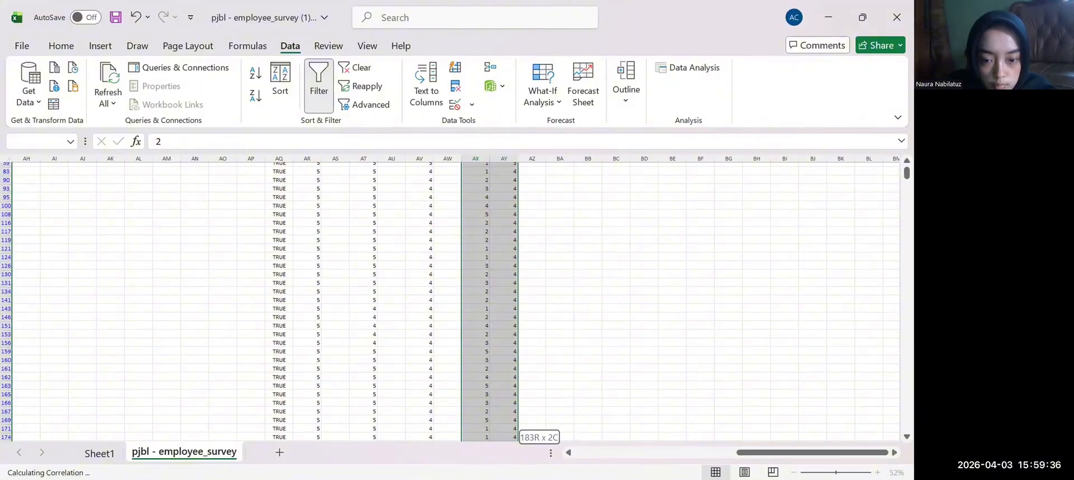
{"action": "left_click_drag", "start_coordinate": [496, 460], "coordinate": [498, 367]}
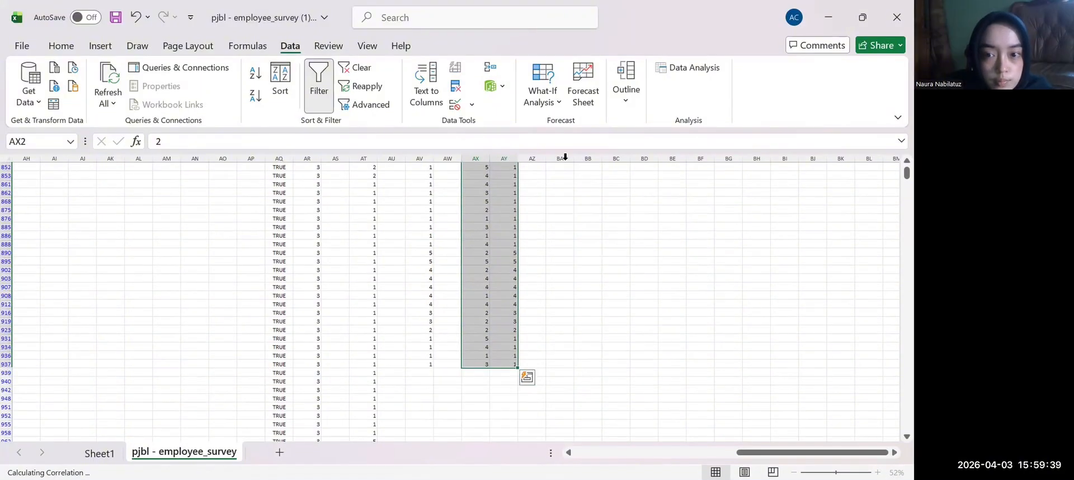
Reopen the Correlation analysis and try it on input range $AM$2:$AN$934, grouped by columns, with output to a new worksheet
{"action": "left_click", "coordinate": [663, 73]}
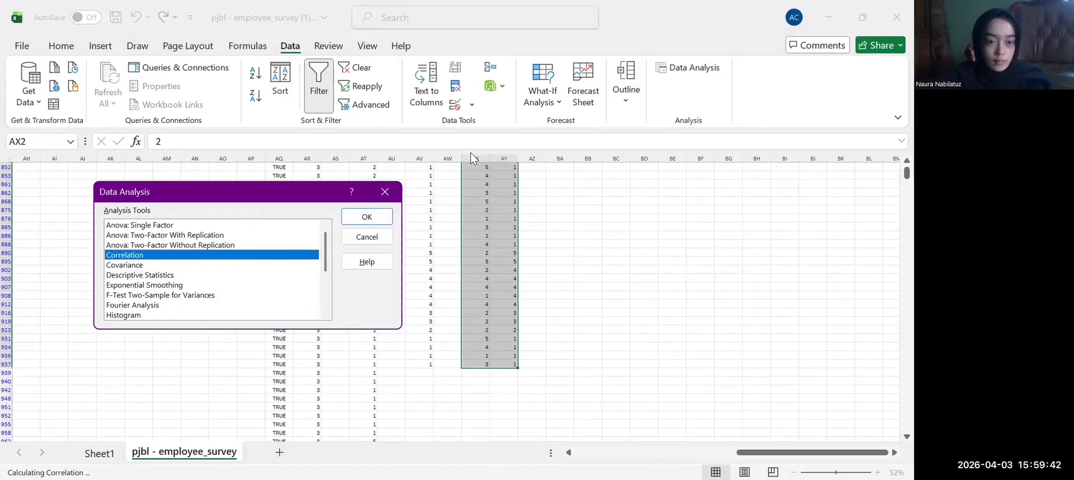
{"action": "left_click", "coordinate": [369, 226]}
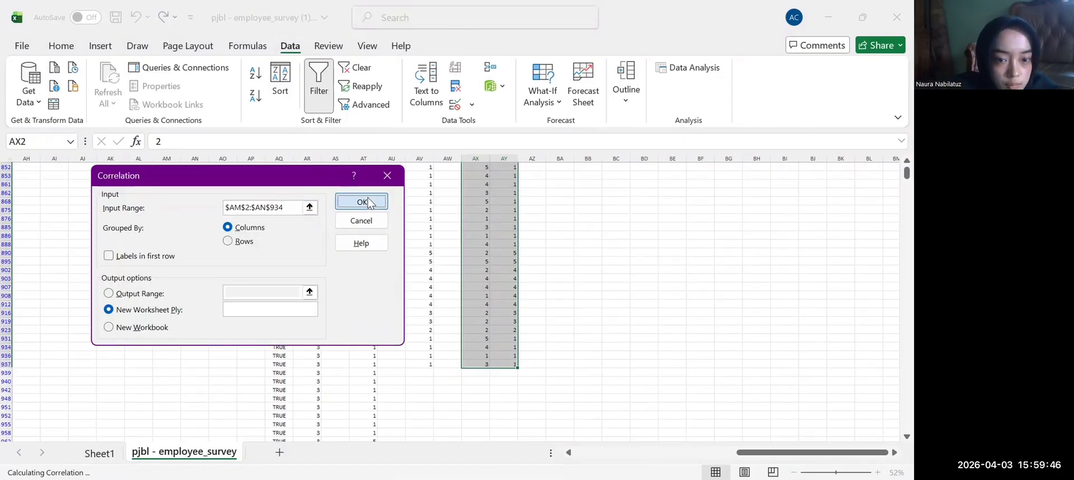
{"action": "left_click", "coordinate": [369, 202]}
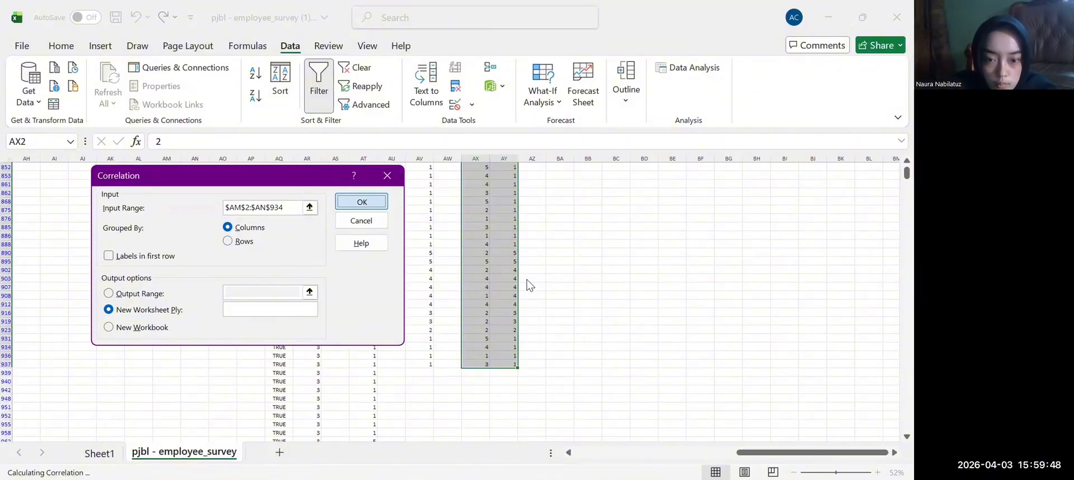
{"action": "left_click", "coordinate": [528, 282]}
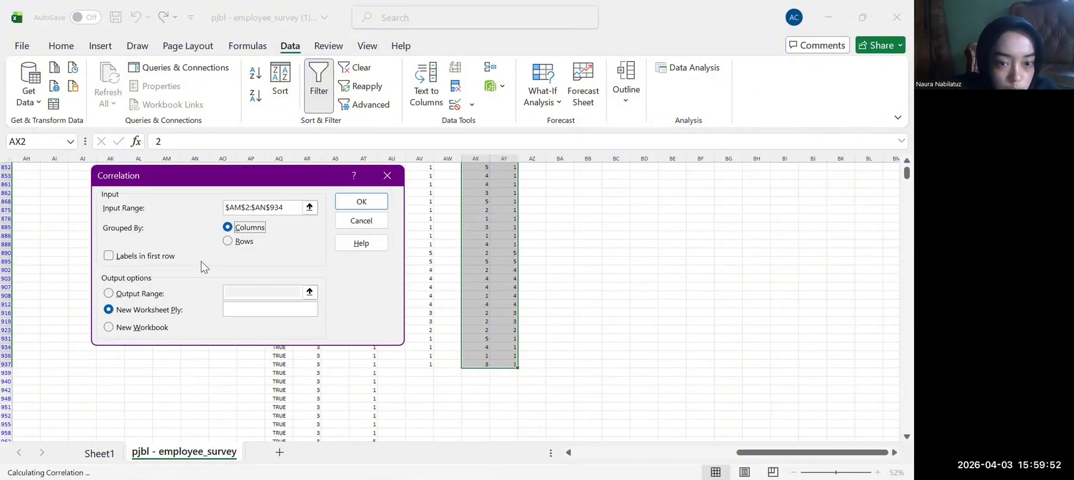
Try the Correlation analysis with the input range changed to $AM$1:$AN$934, grouped by columns, and close the analysis dialogs
{"action": "left_click", "coordinate": [249, 207]}
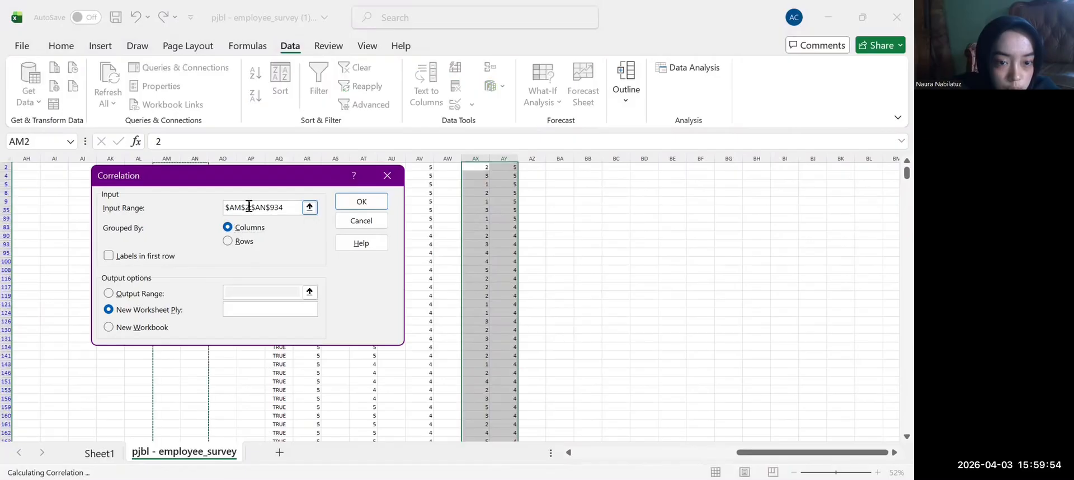
{"action": "scroll", "coordinate": [454, 219], "scroll_direction": "up", "scroll_amount": 1}
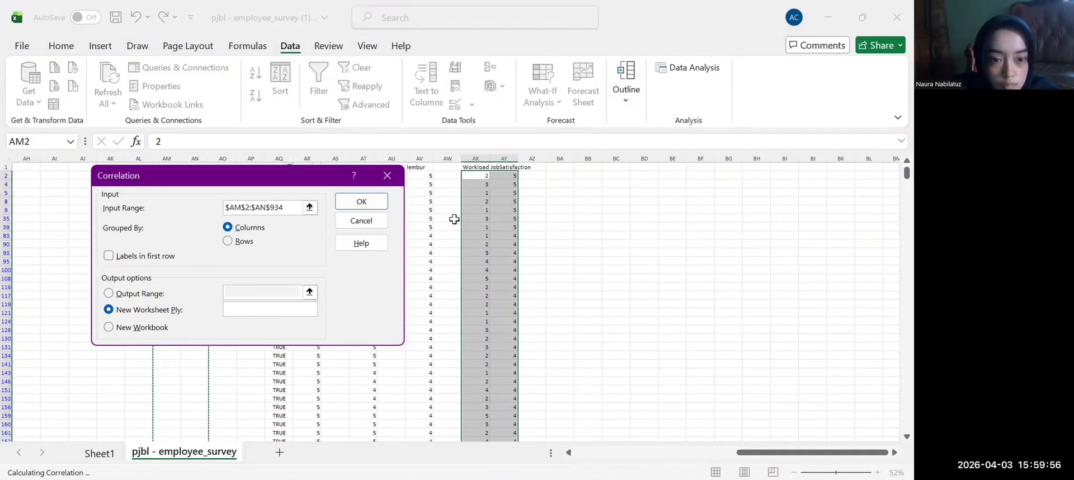
{"action": "key", "text": "BackSpace"}
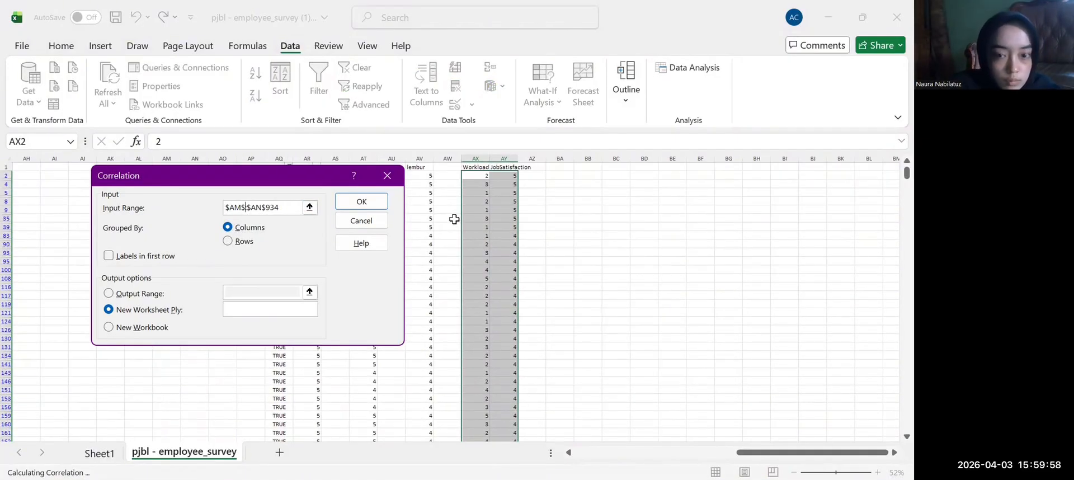
{"action": "type", "text": "1:"}
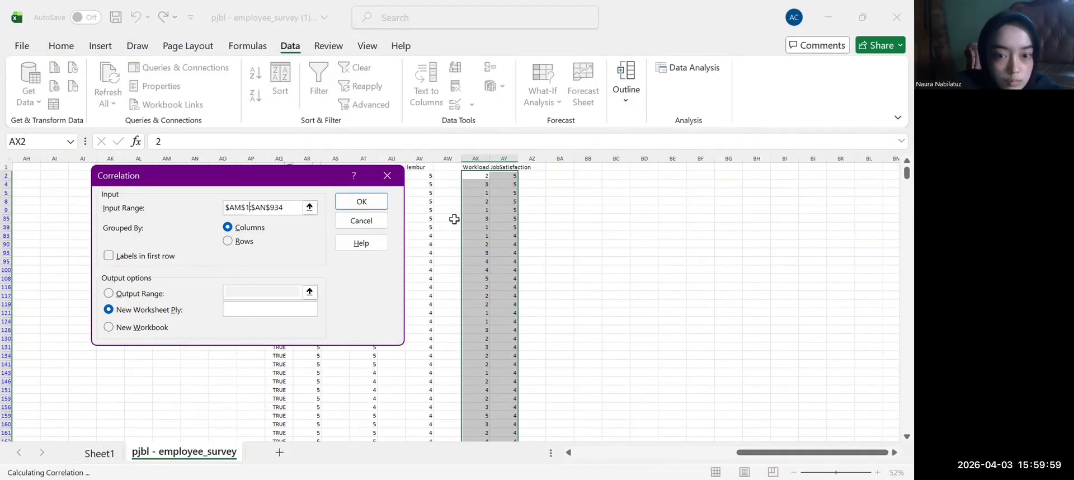
{"action": "left_click", "coordinate": [359, 205]}
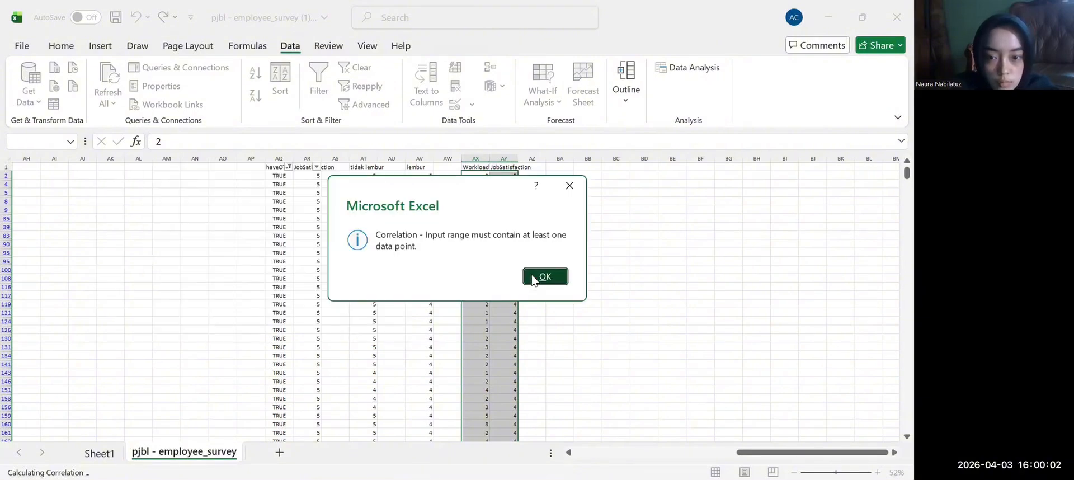
{"action": "left_click", "coordinate": [543, 276]}
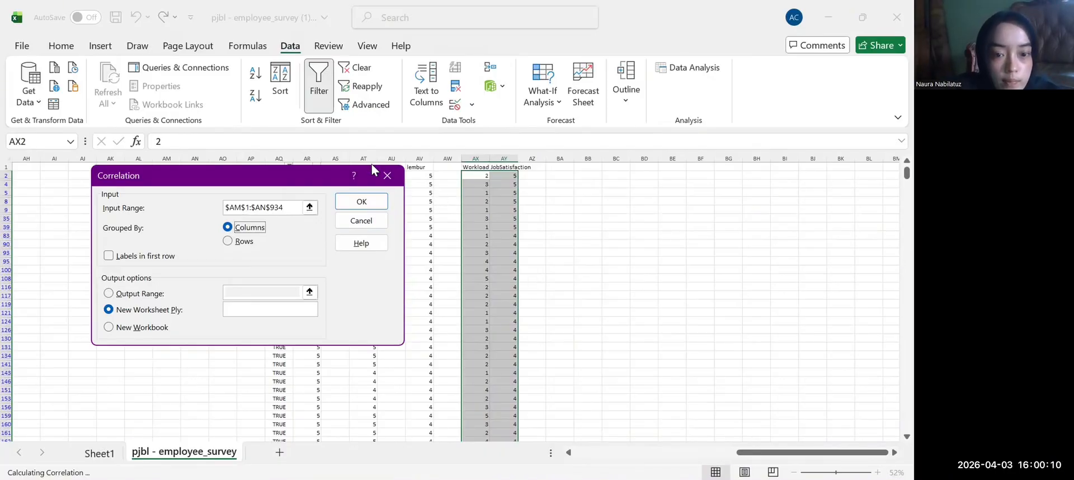
{"action": "left_click", "coordinate": [382, 177]}
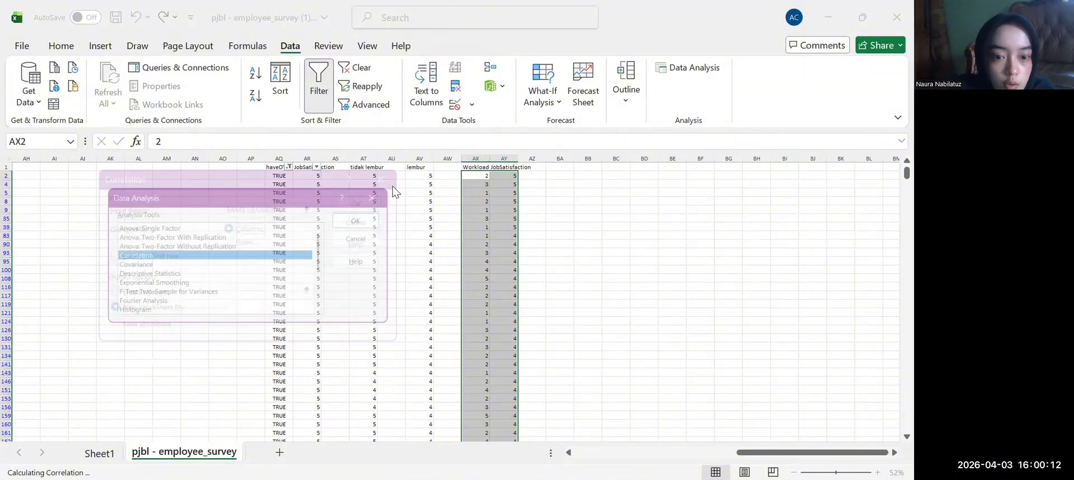
{"action": "left_click", "coordinate": [385, 191]}
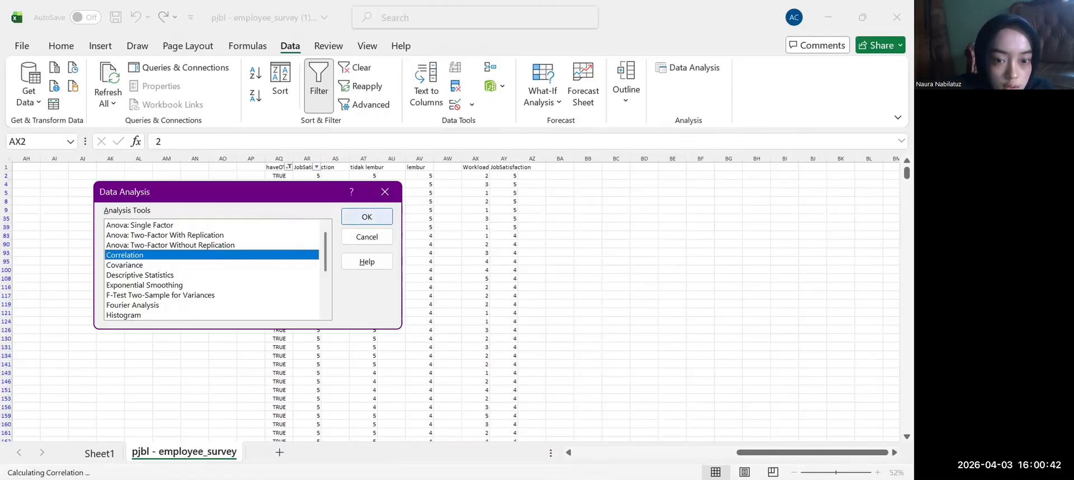
Reopen the Correlation analysis and set its input range to $AM$2:$AN$934
{"action": "key", "text": "Return"}
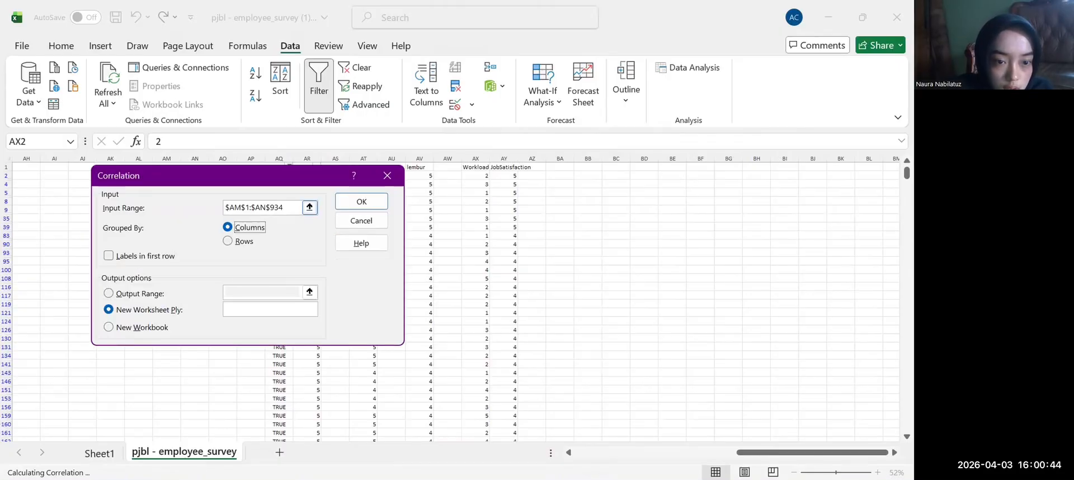
{"action": "left_click", "coordinate": [250, 208]}
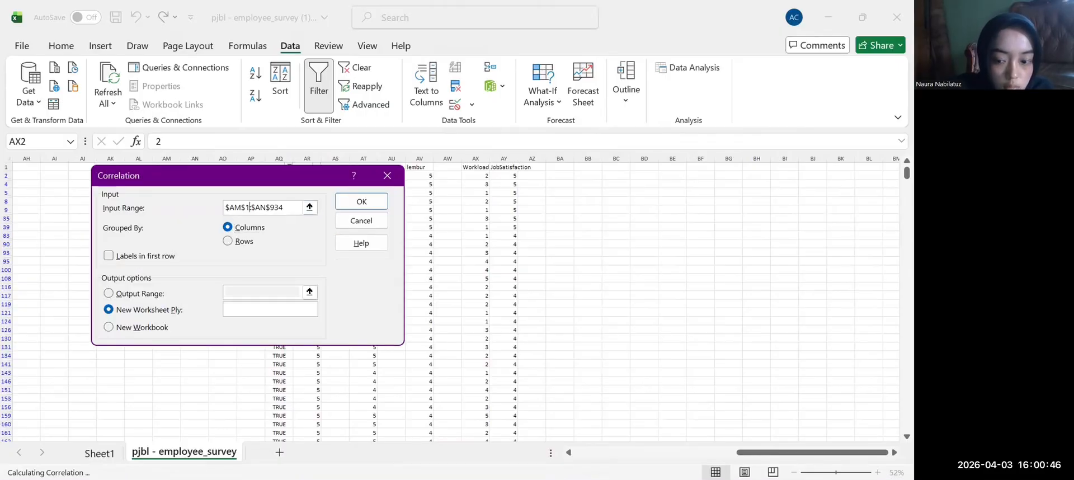
{"action": "key", "text": "BackSpace"}
{"action": "type", "text": "2"}
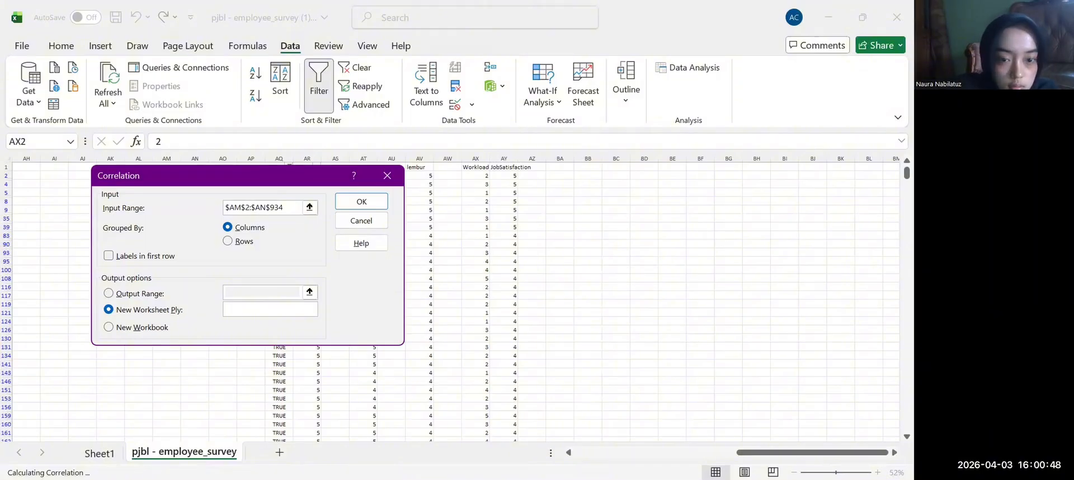